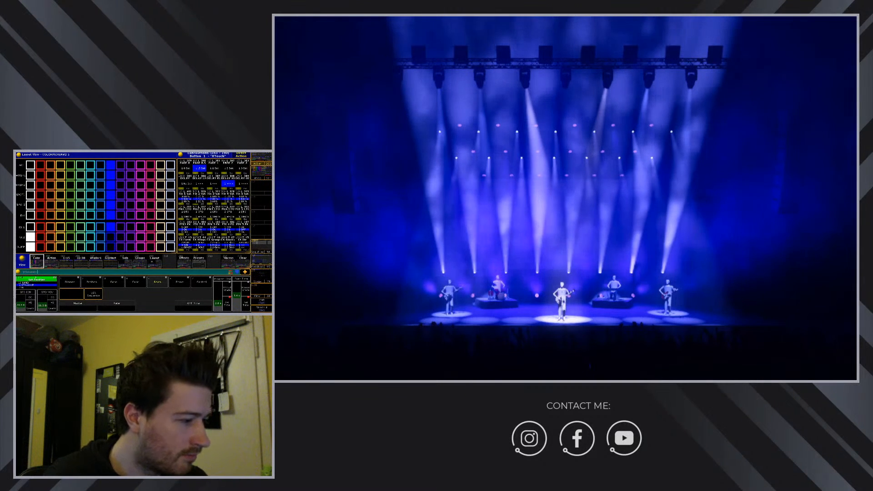
Raise the FX Master fader to 100 and switch to the busking executor sheets.
left_click_drag(131, 252, 132, 211)
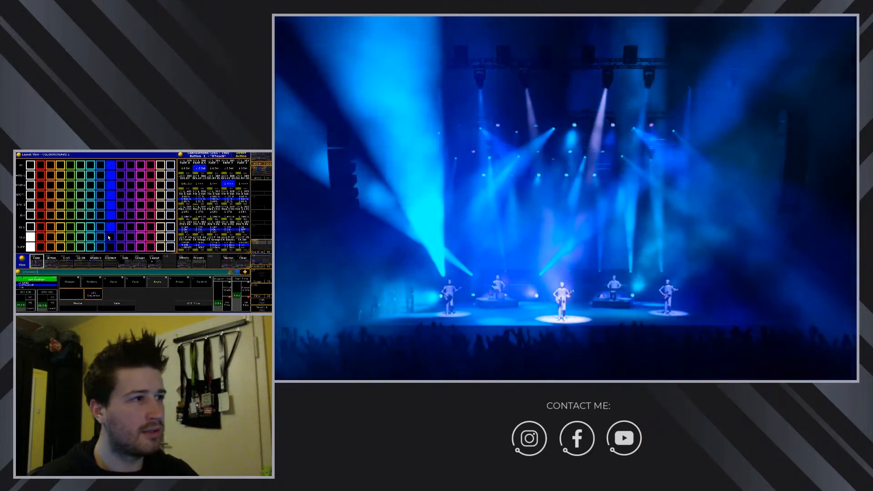
left_click(53, 263)
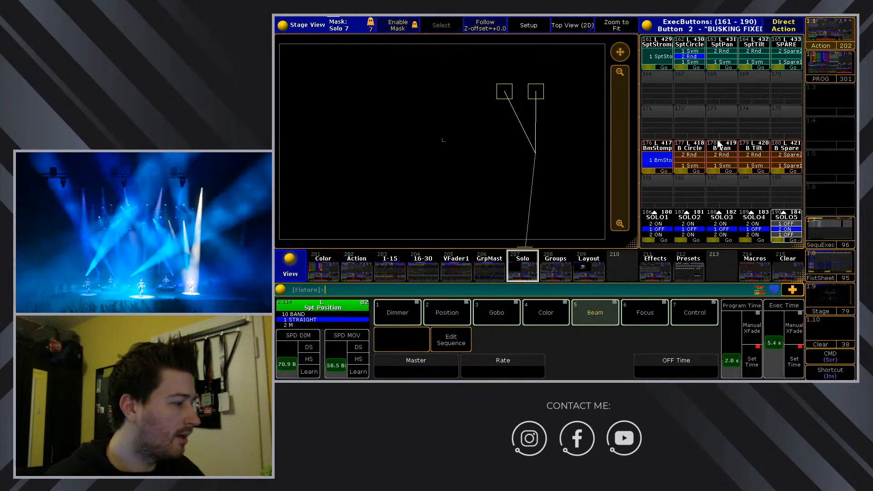
Move the spot beams' crossing point left, then right and upstage, and show the BUSKING FIXED executors.
left_click(524, 154)
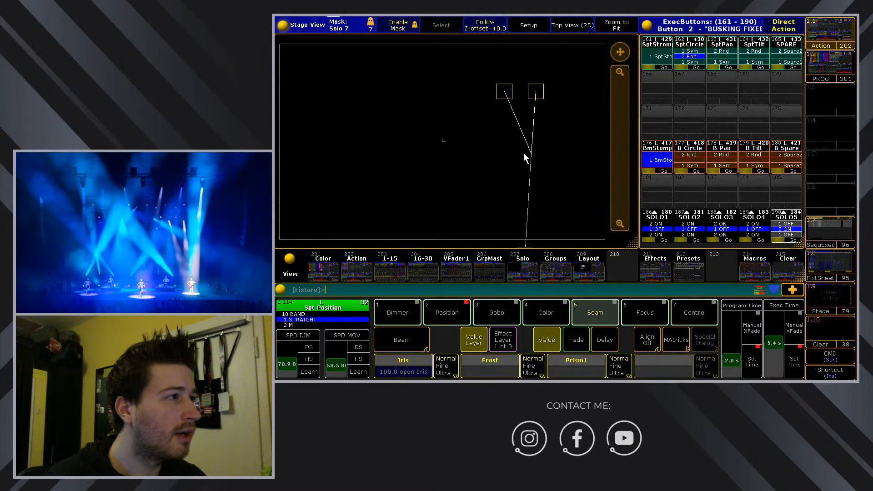
left_click_drag(524, 158, 456, 168)
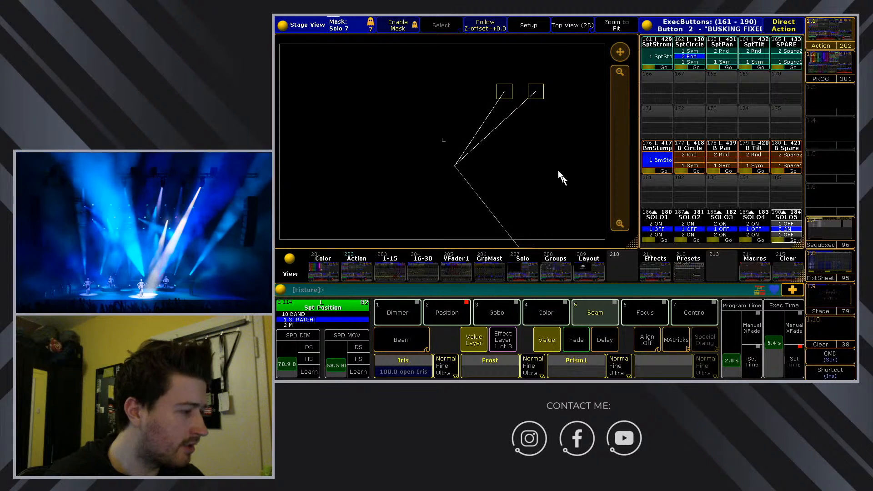
left_click_drag(497, 167, 541, 177)
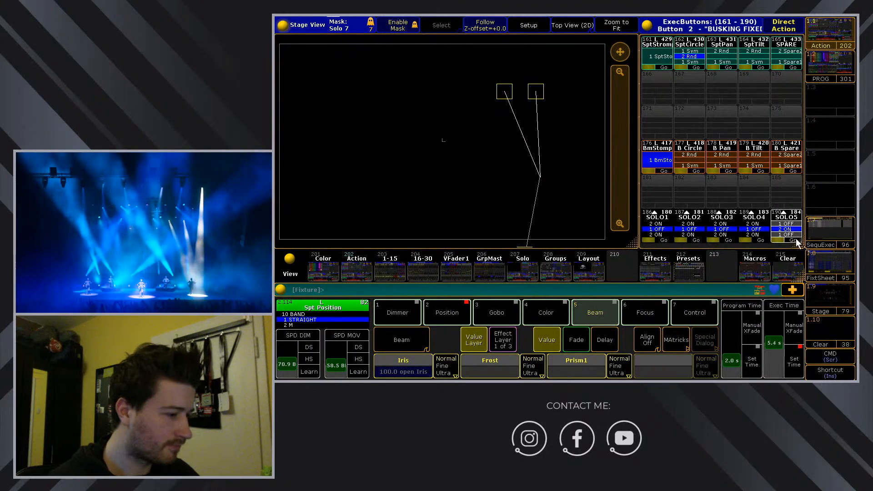
left_click(785, 229)
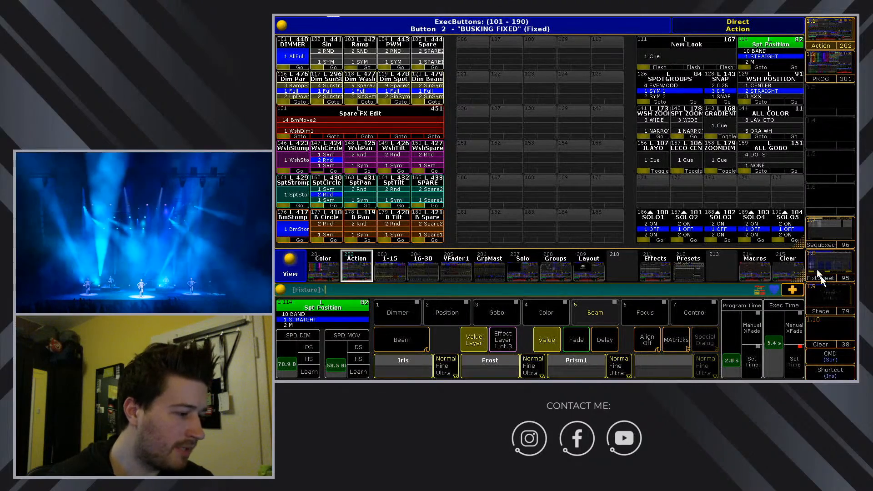
Show the 3D Stage View in Orbit mode and rotate the rig to a lower, level angle.
left_click(837, 296)
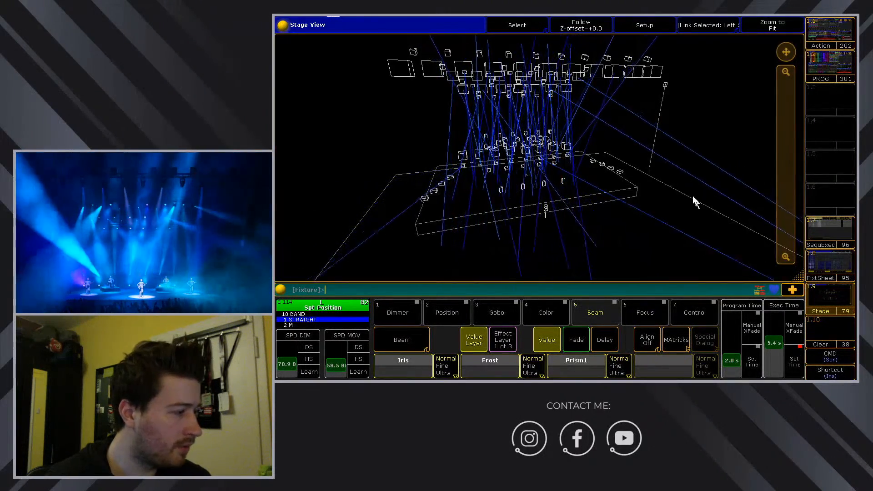
left_click(524, 26)
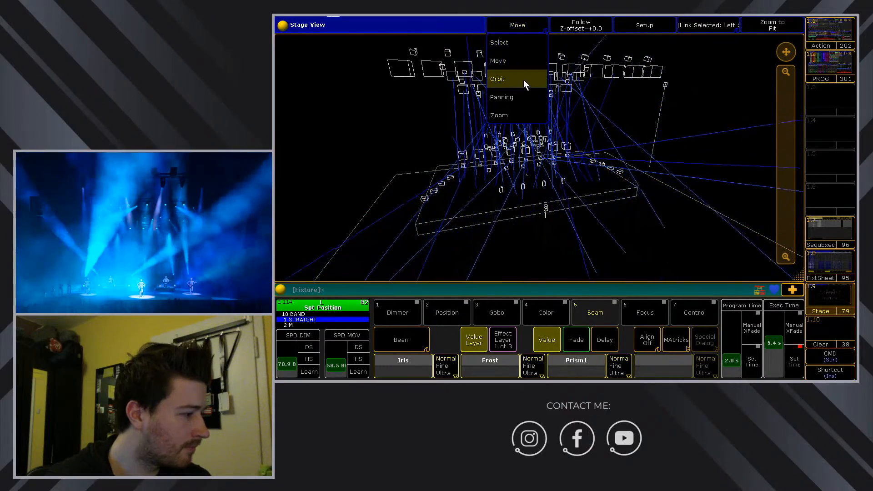
left_click(523, 80)
left_click_drag(533, 99, 604, 181)
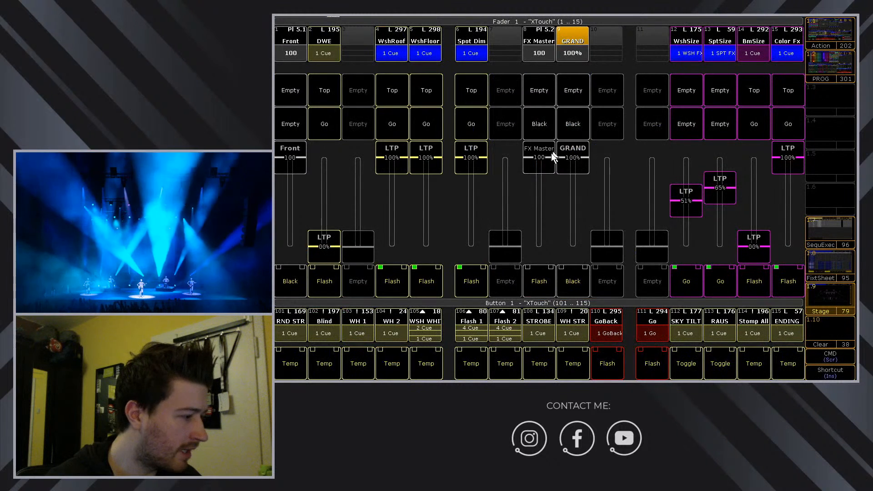
Pull the FX Master to 0 so the beams point straight down, then pan the view.
left_click_drag(552, 155, 532, 259)
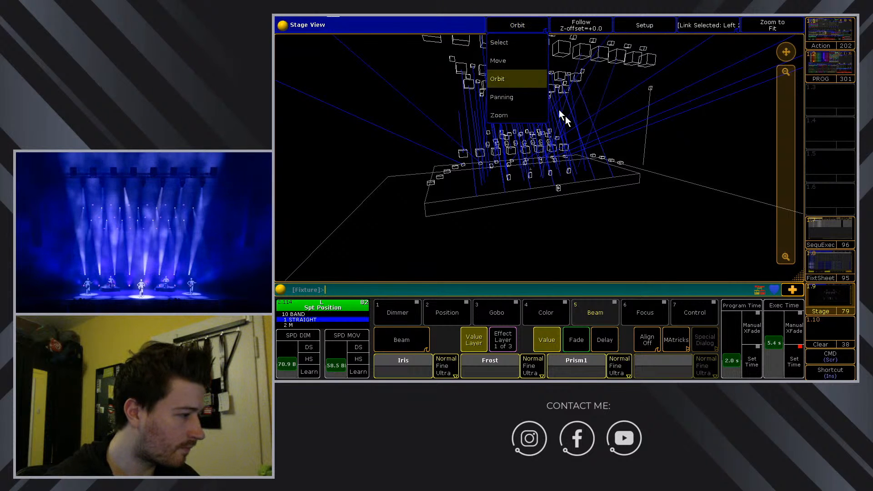
left_click(515, 62)
left_click_drag(628, 121, 619, 189)
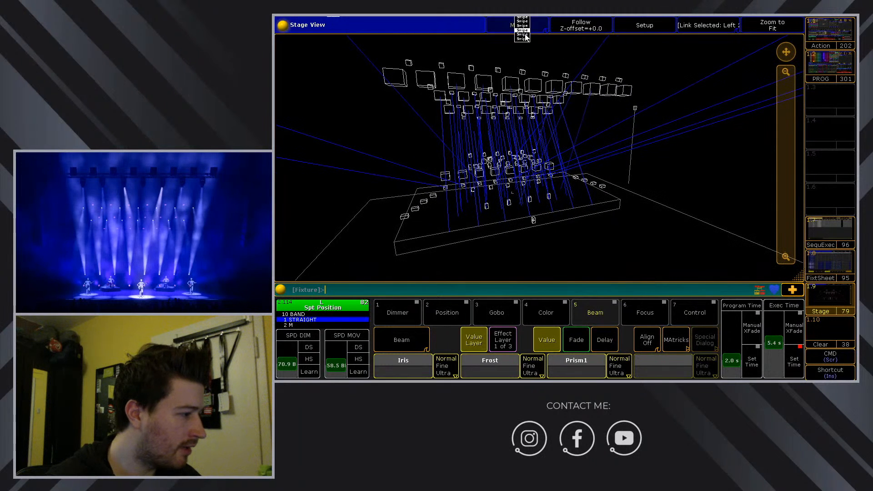
Box-select the upper-row spots and aim their beams at a point near stage front.
left_click(513, 42)
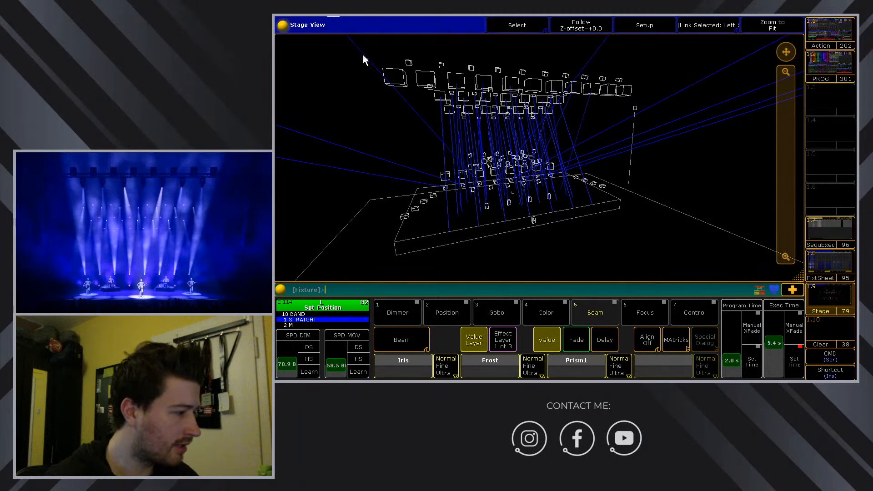
left_click_drag(363, 56, 691, 132)
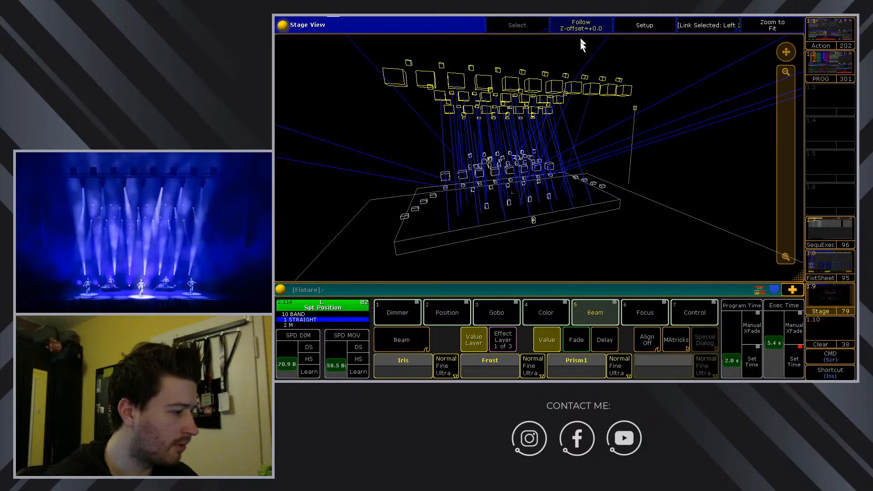
left_click(495, 218)
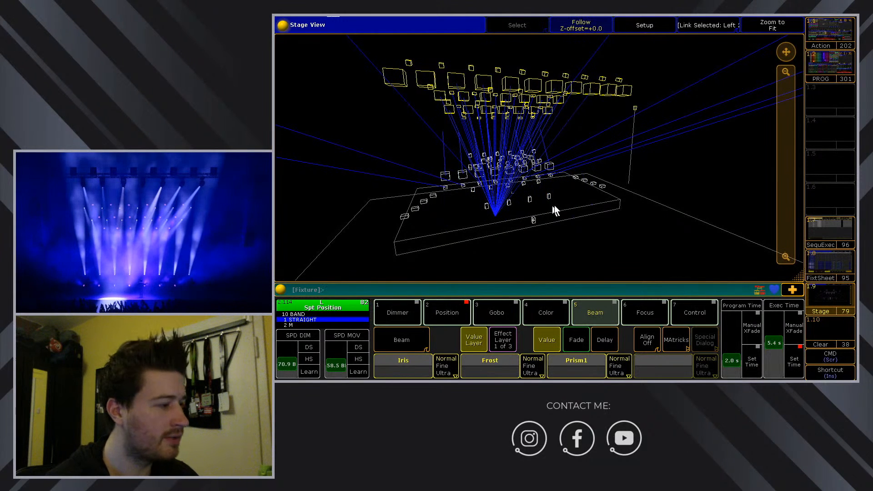
left_click(574, 195)
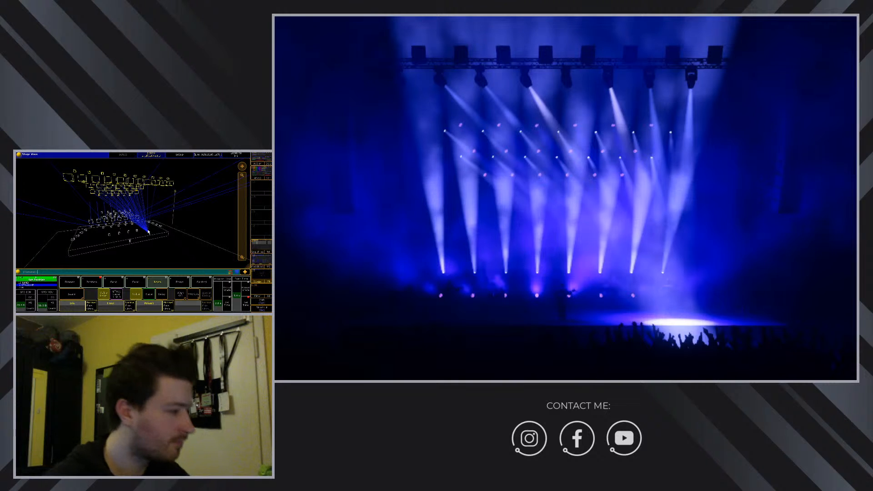
Re-aim the selected spots to converge further left at the stage front, then zoom out.
left_click(91, 242)
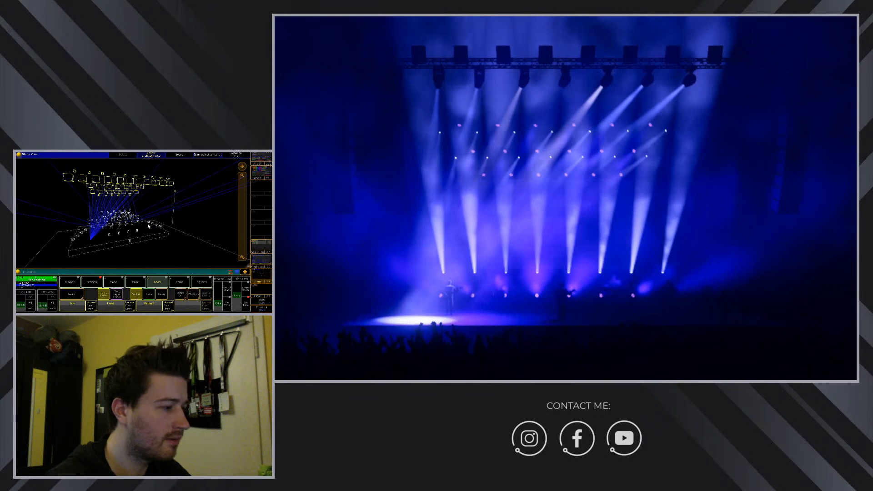
left_click(147, 225)
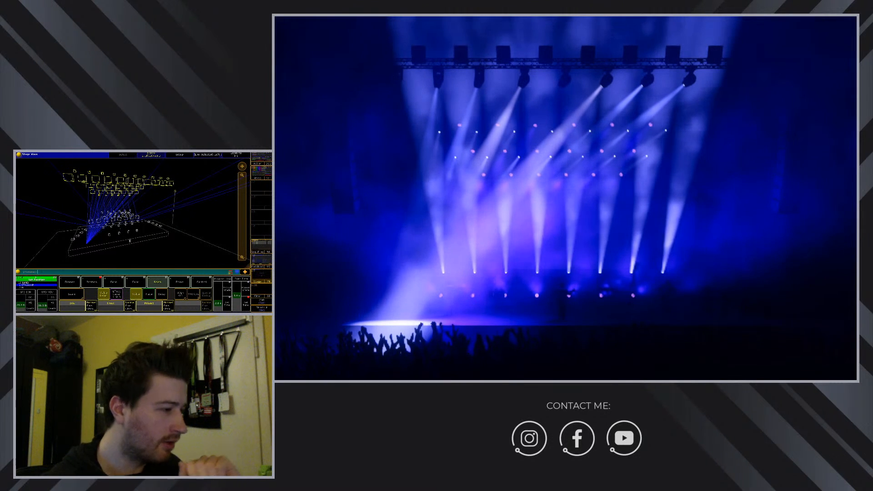
left_click_drag(244, 211, 243, 182)
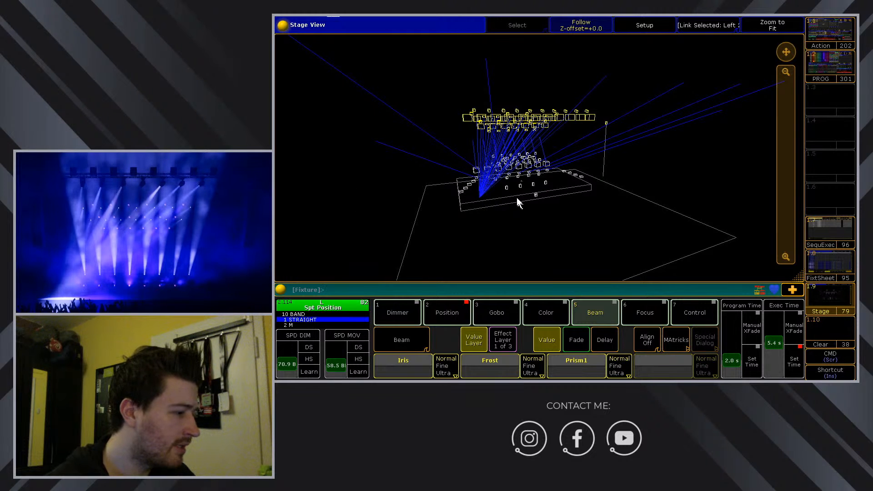
Zoom in and re-aim the beams toward stage left.
left_click_drag(790, 116, 781, 204)
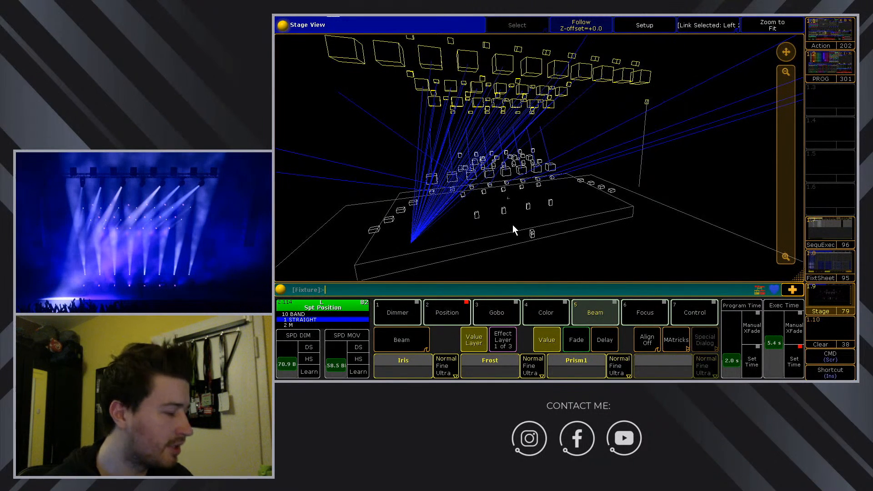
left_click(576, 205)
left_click(431, 215)
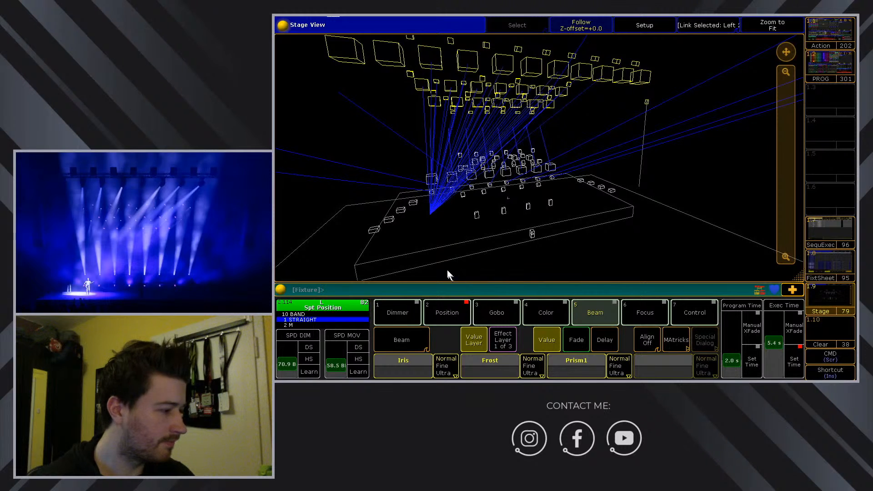
Clear the selection and programmer from the Command Overlay, then return to the BUSKING FIXED page.
left_click(424, 244)
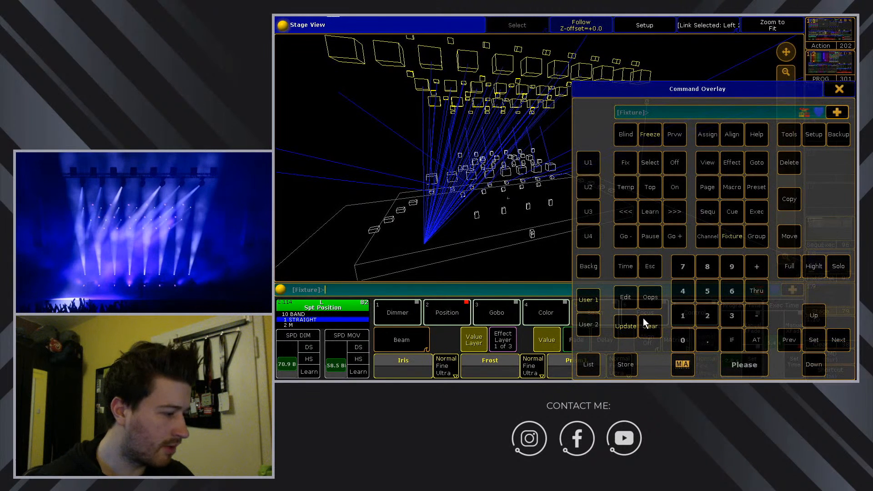
left_click(645, 329)
left_click(644, 329)
left_click(835, 89)
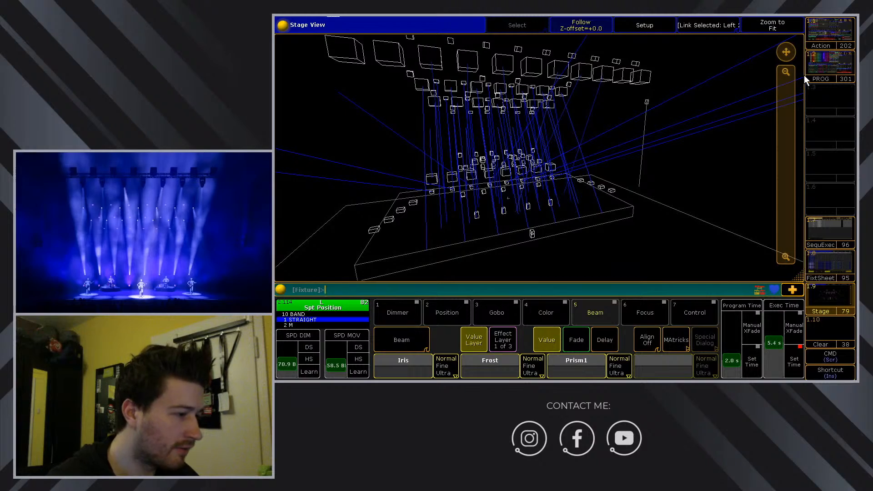
left_click(829, 32)
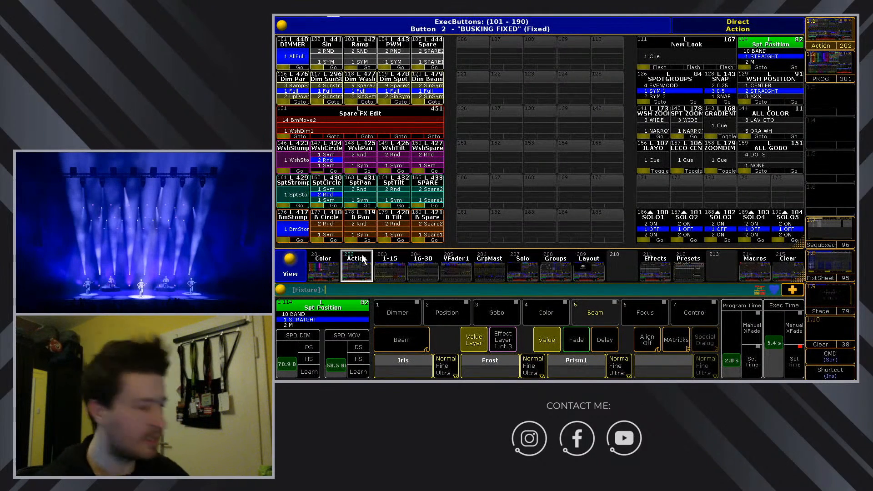
Go through the Color and Action views to the Solo view with SOLO1–SOLO5 executors.
left_click(326, 270)
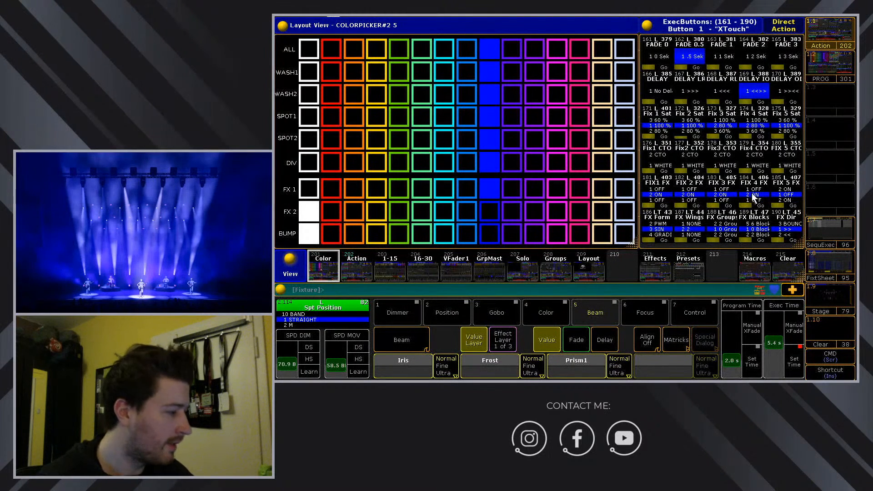
left_click(367, 264)
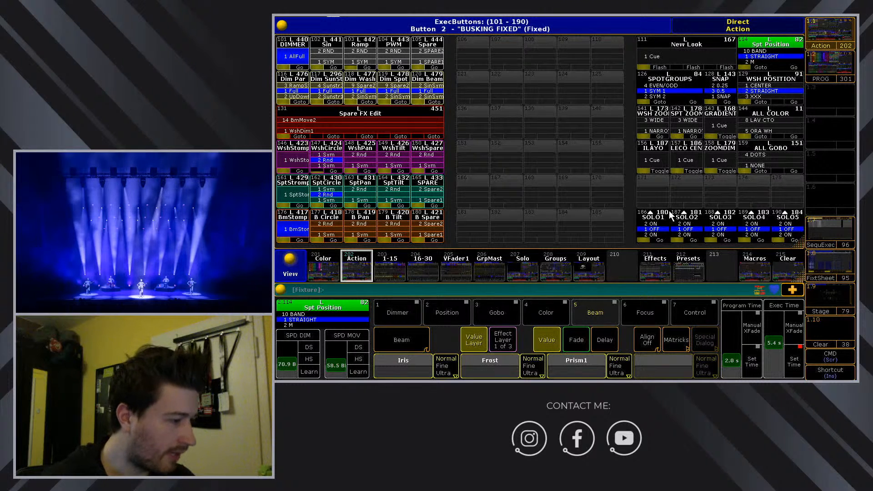
left_click(529, 273)
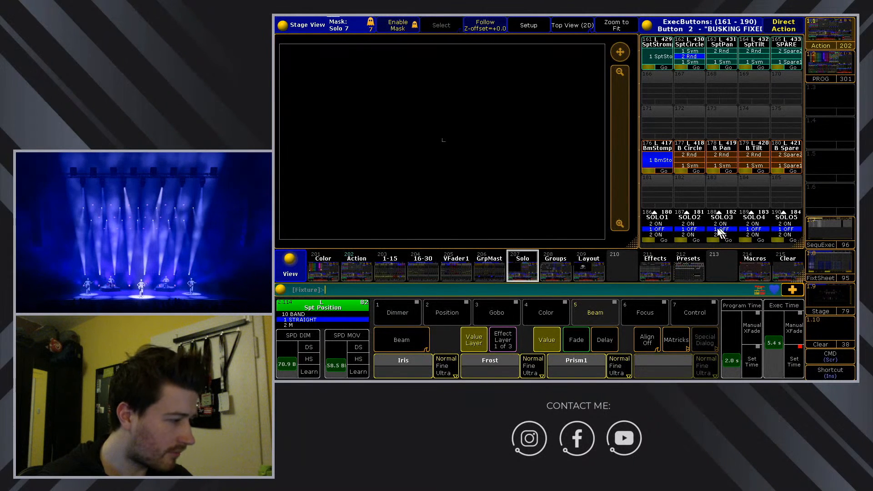
Switch to the Solo view and clear the whole view area.
left_click(360, 265)
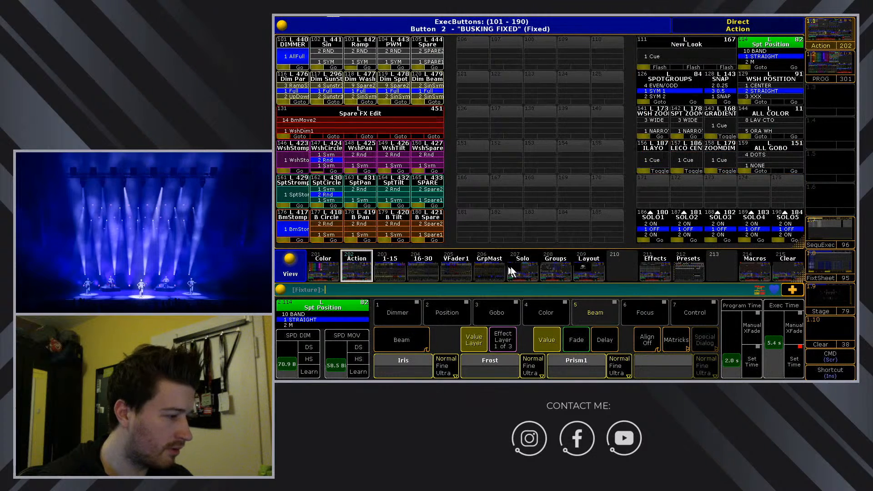
left_click(523, 266)
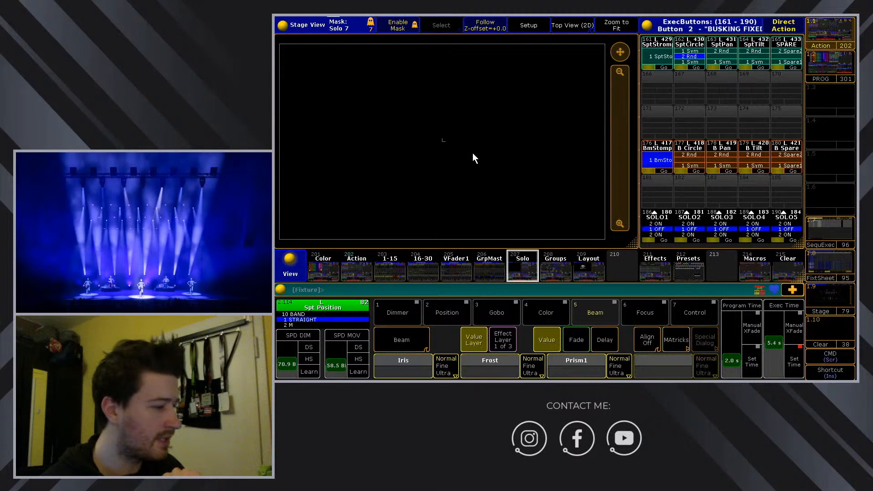
left_click(784, 255)
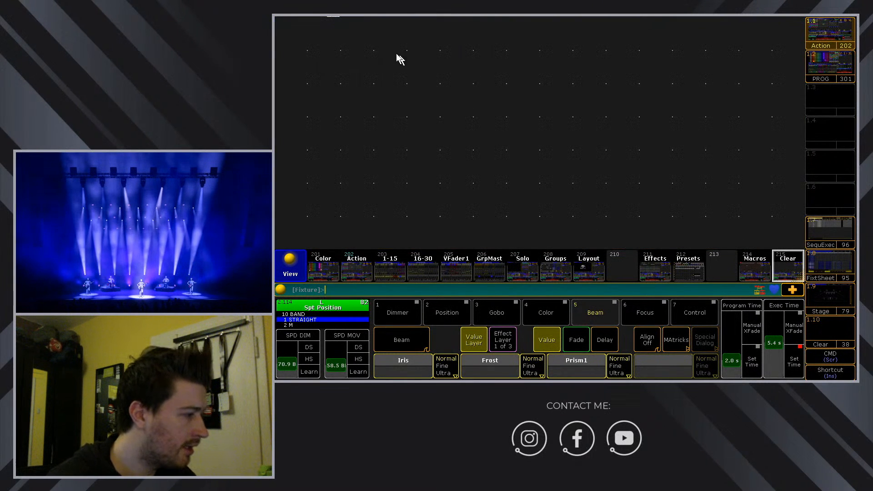
Create a full-size Other > Stage window in the empty grid and zoom it out.
left_click(300, 34)
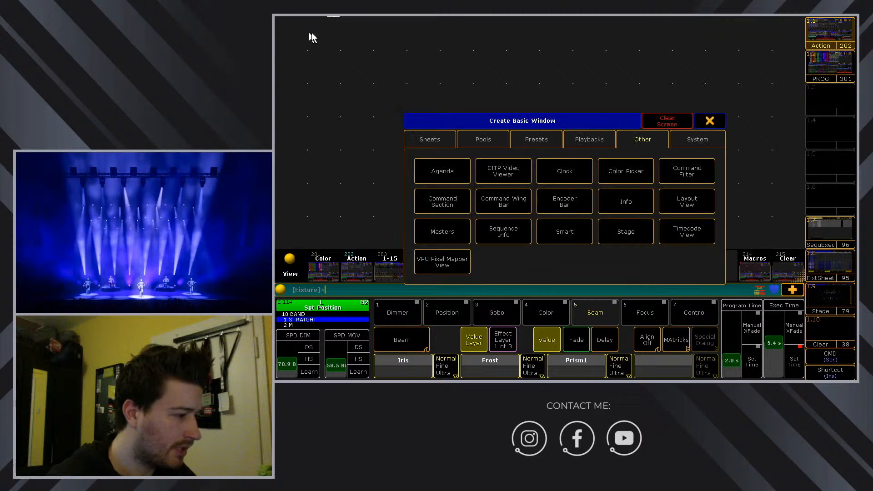
left_click(591, 142)
left_click(536, 139)
left_click(643, 141)
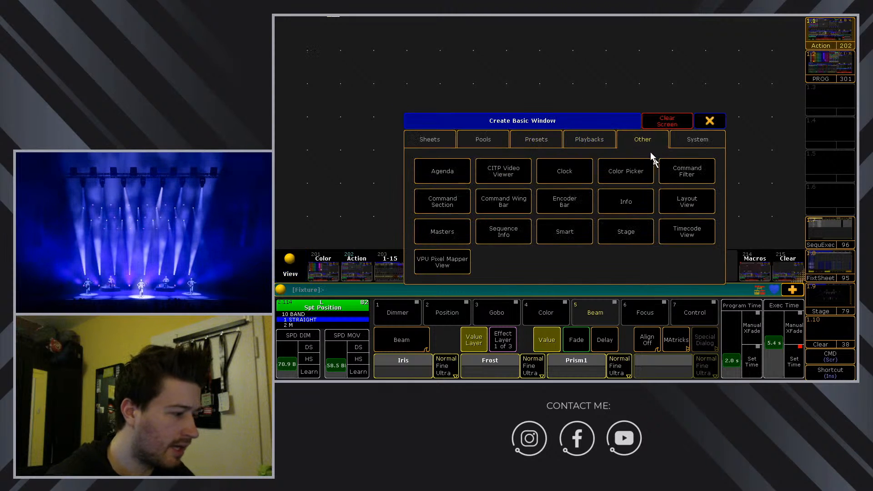
left_click(635, 232)
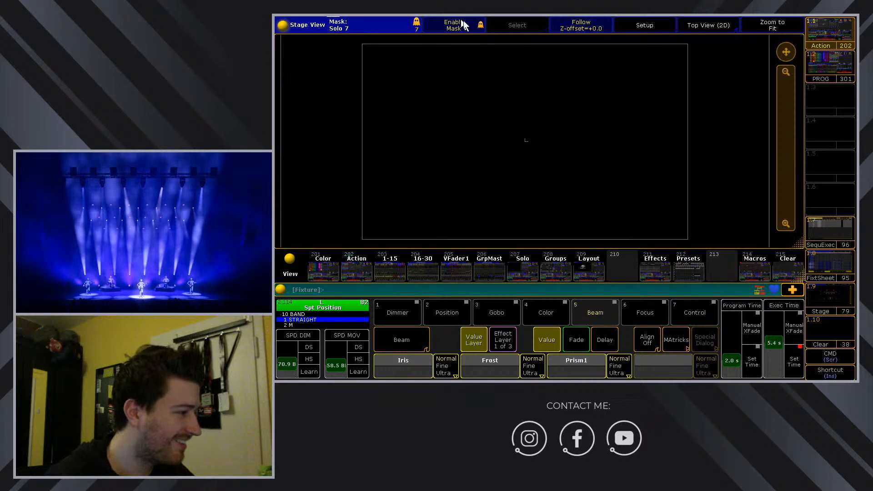
left_click_drag(792, 164, 777, 93)
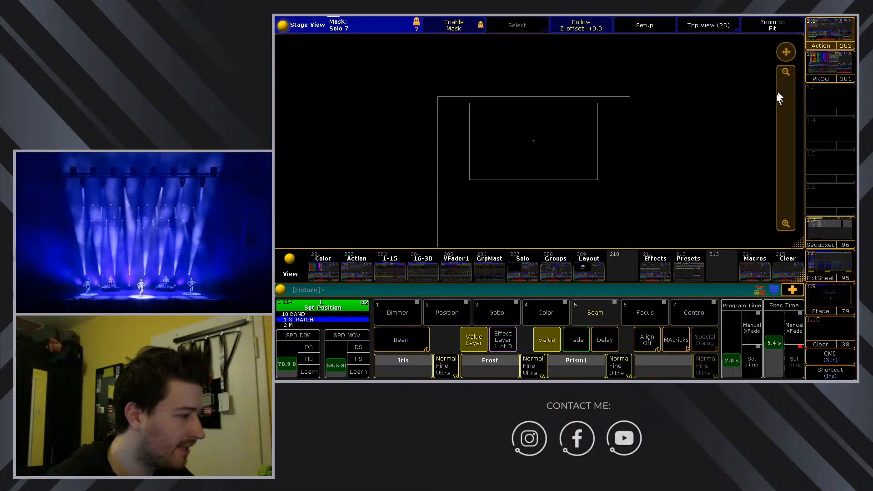
Check the Stage View Options Mask tab, keeping the Selected mask condition, and close the options.
left_click(283, 25)
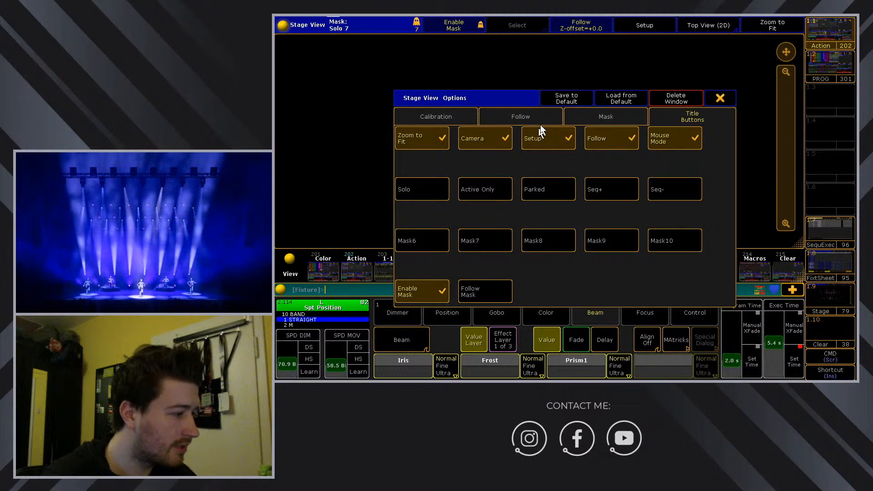
left_click(597, 117)
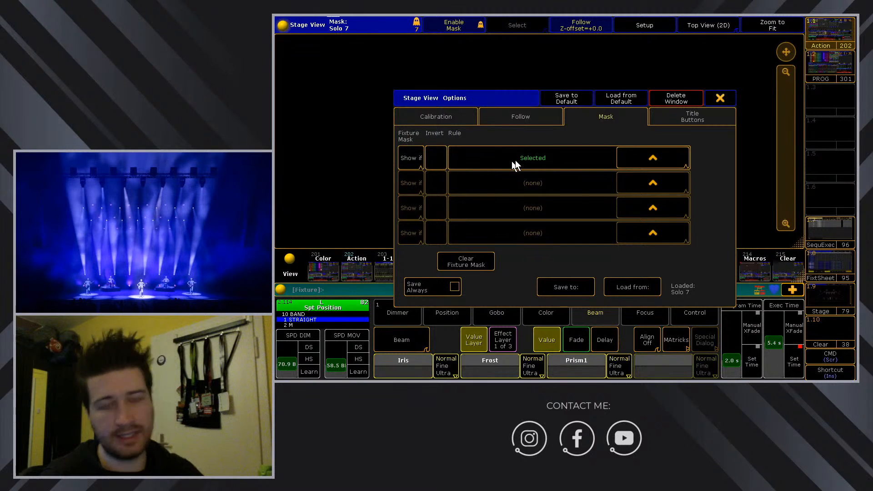
left_click(653, 159)
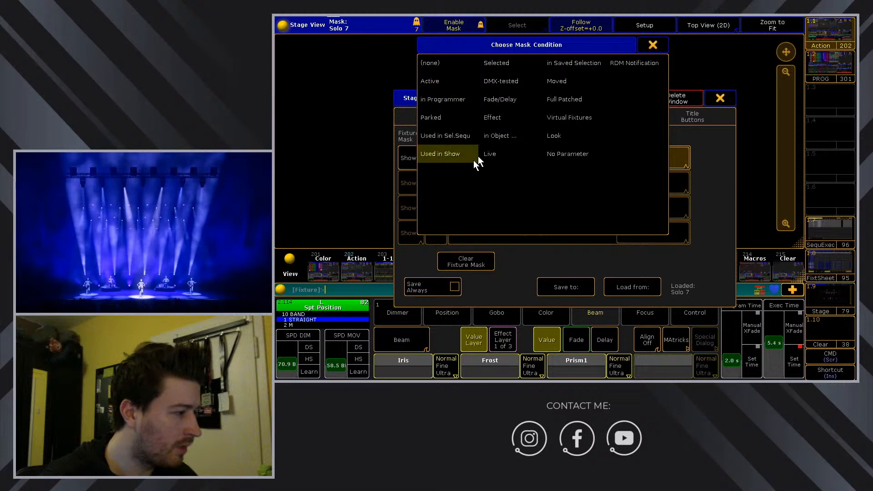
left_click(498, 65)
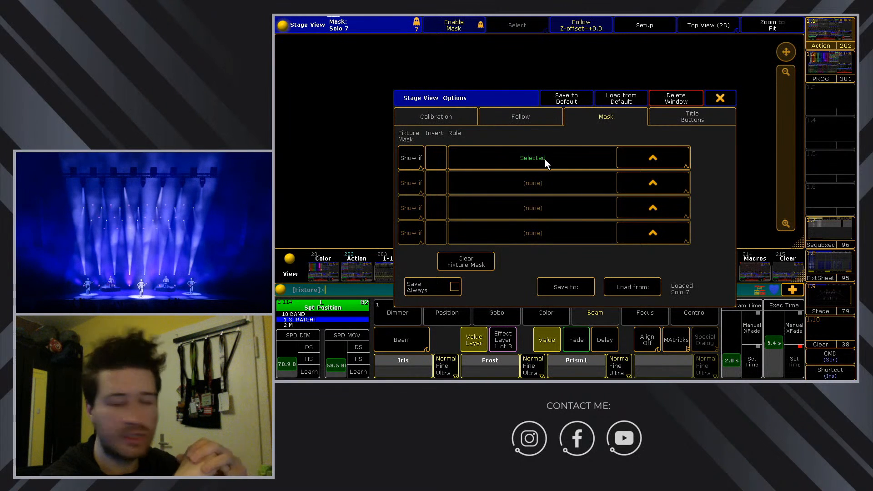
left_click(713, 101)
Toggle Enable Mask off to view all fixtures, then back on so only the stage outline shows.
left_click(447, 27)
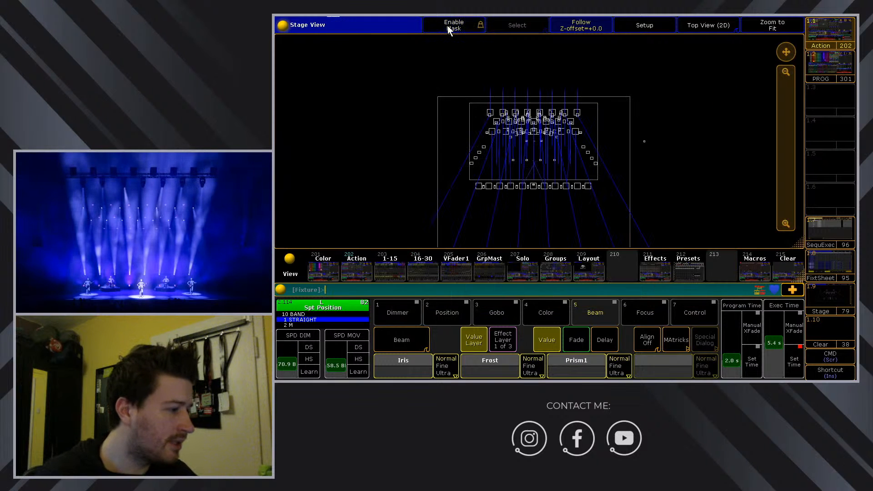
left_click_drag(790, 79, 786, 139)
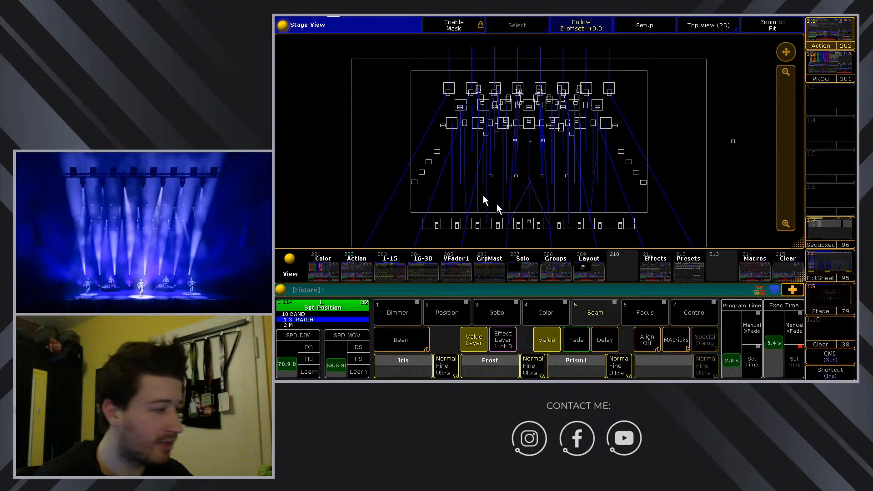
left_click(457, 27)
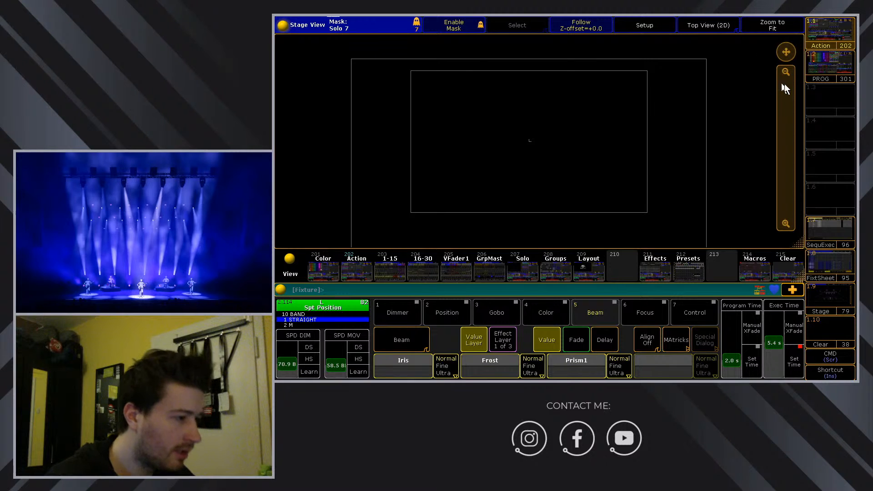
left_click_drag(782, 84, 786, 97)
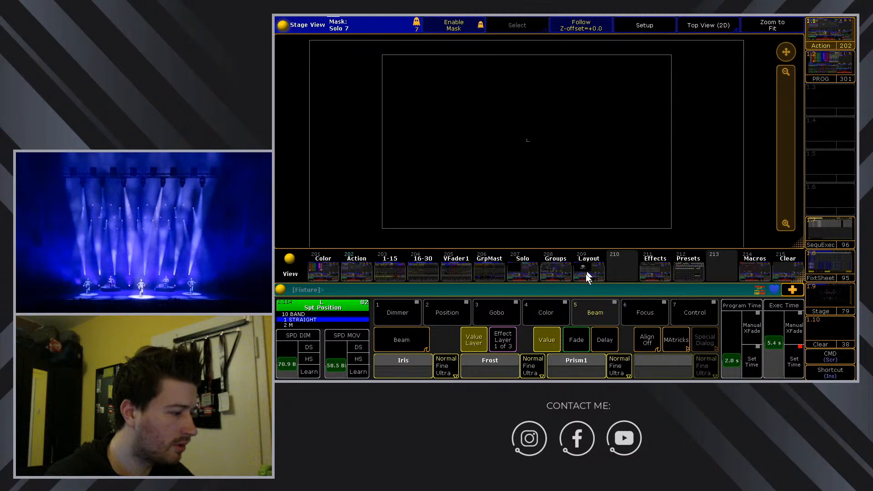
Show the Solo view, switch the stage tool to Move, and pan and zoom to frame the stage outline.
left_click(523, 268)
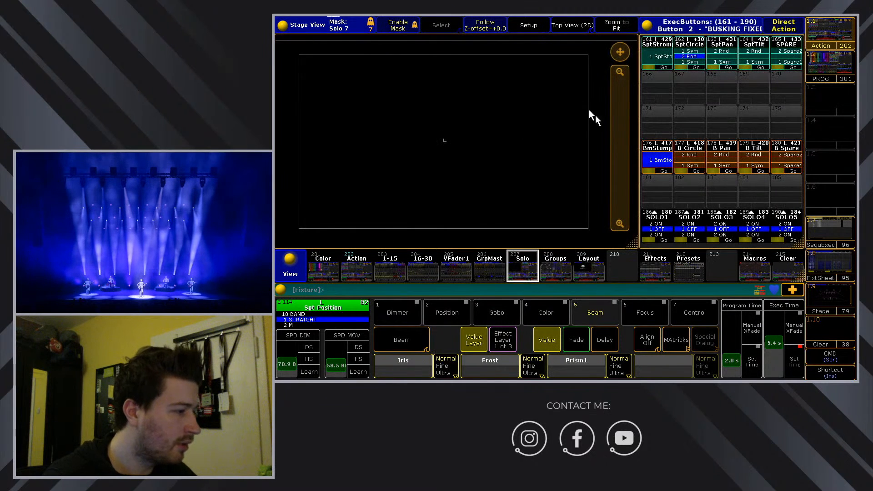
left_click_drag(624, 157, 623, 130)
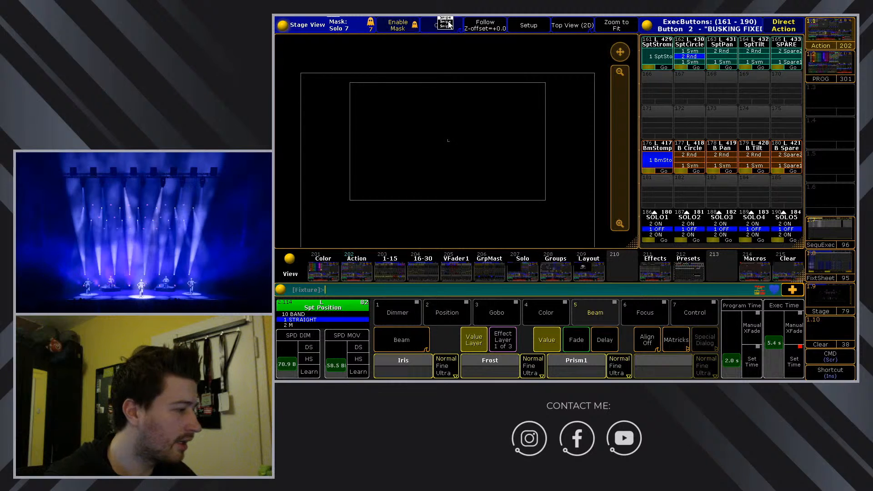
left_click(444, 25)
left_click(443, 61)
left_click_drag(534, 184, 533, 162)
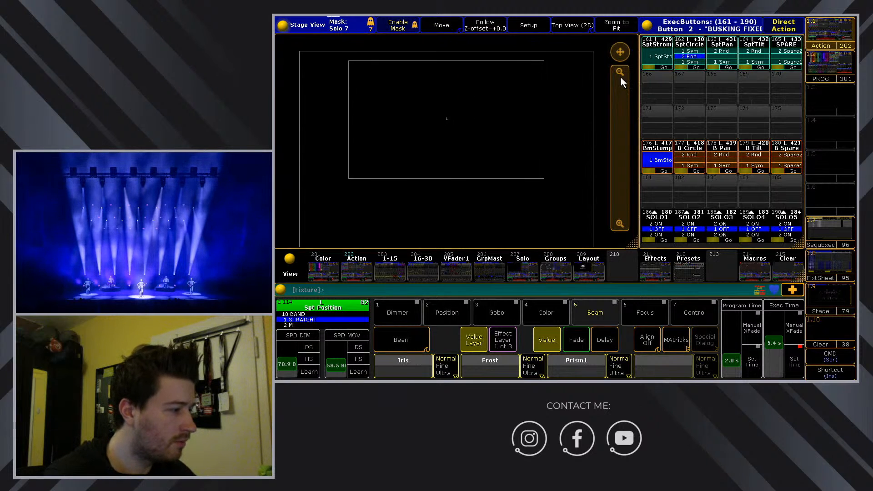
left_click_drag(621, 77, 621, 93)
left_click_drag(534, 112, 540, 136)
left_click_drag(625, 98, 624, 110)
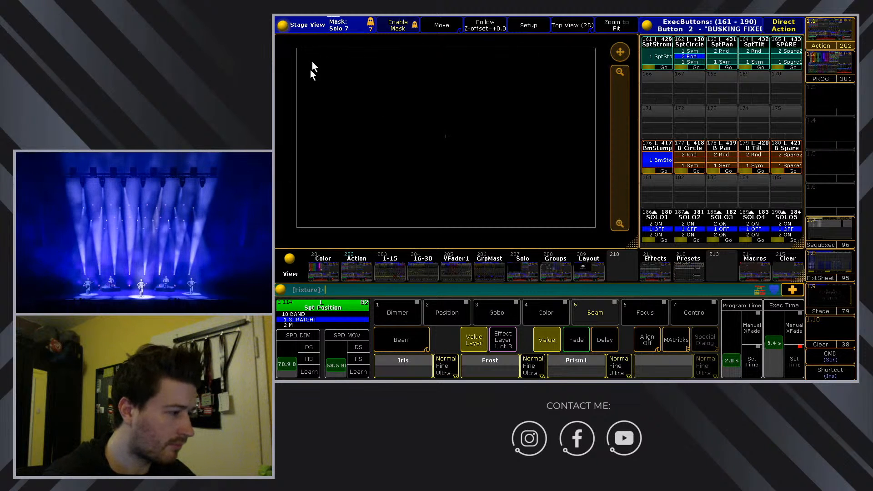
left_click(568, 25)
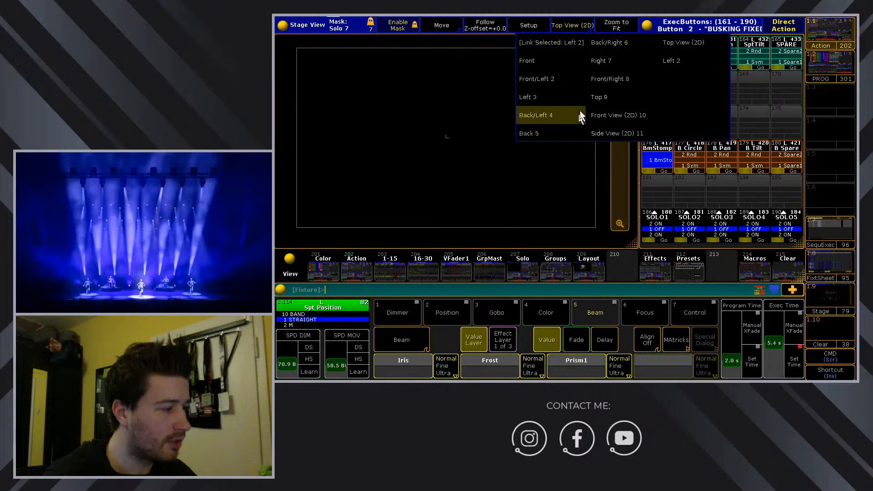
left_click(548, 79)
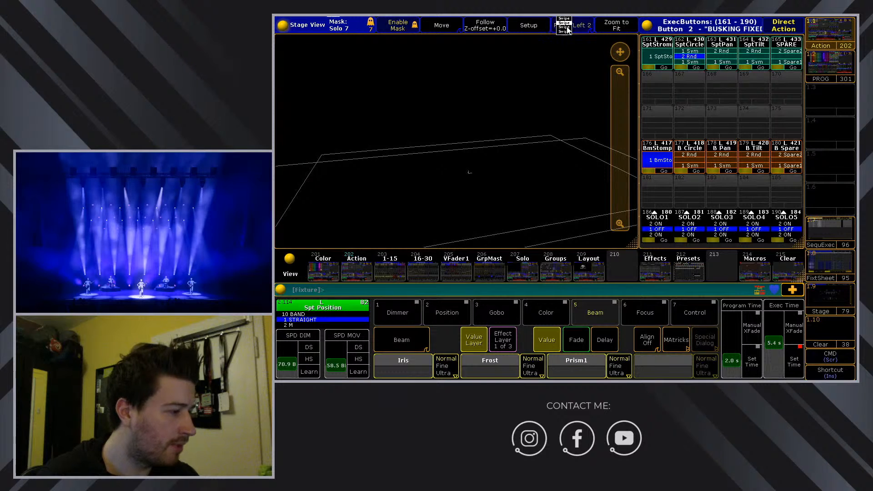
left_click(567, 29)
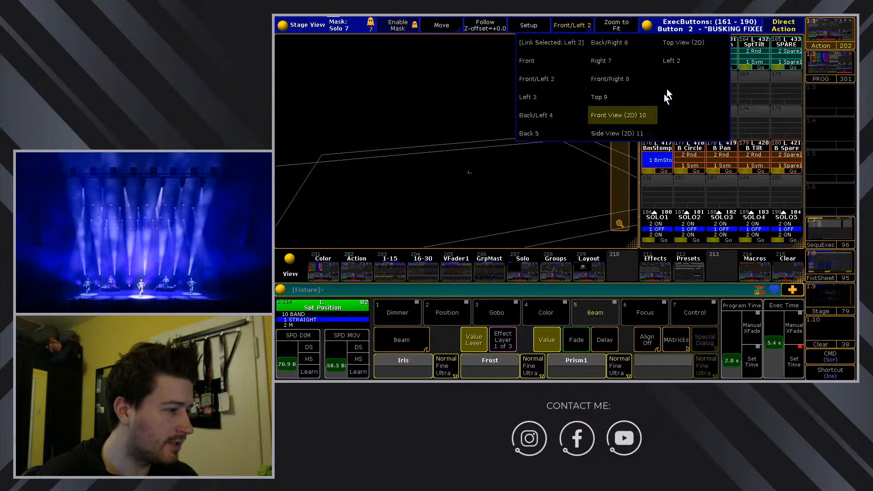
left_click(686, 40)
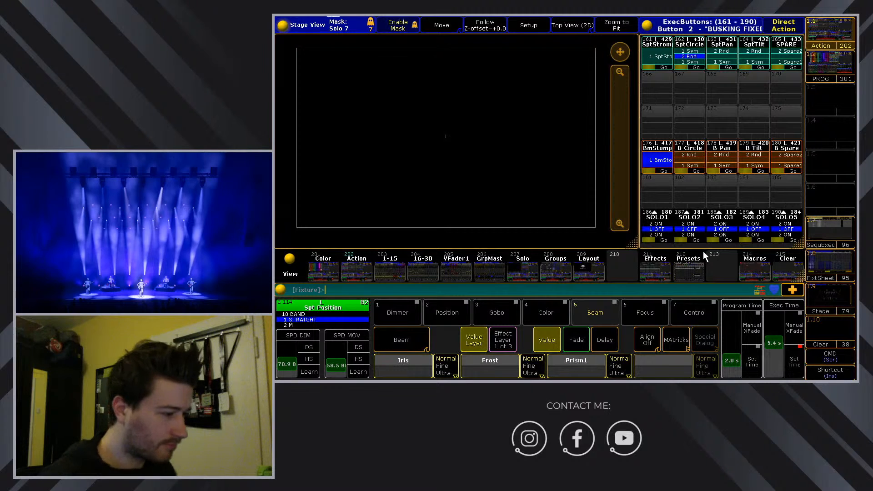
Check macros 16 SoloOn and 17 SoloOff, testing the SOLO5 executor on and off in between.
left_click(742, 262)
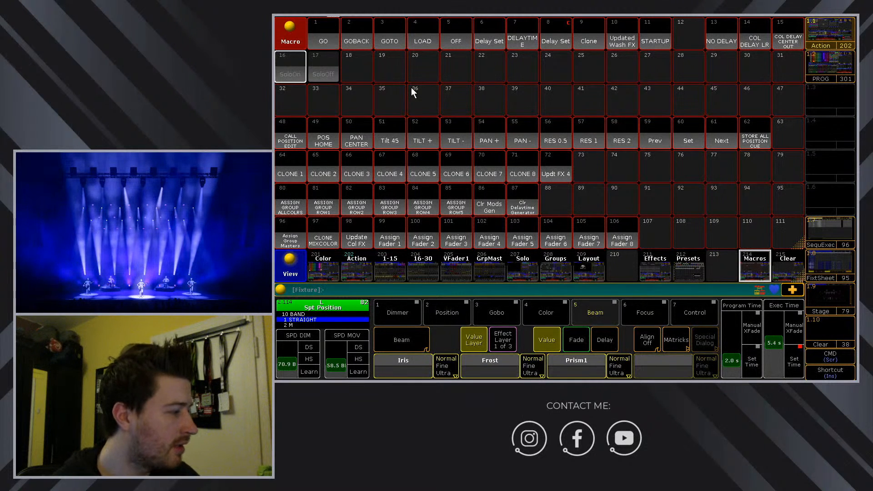
left_click(350, 258)
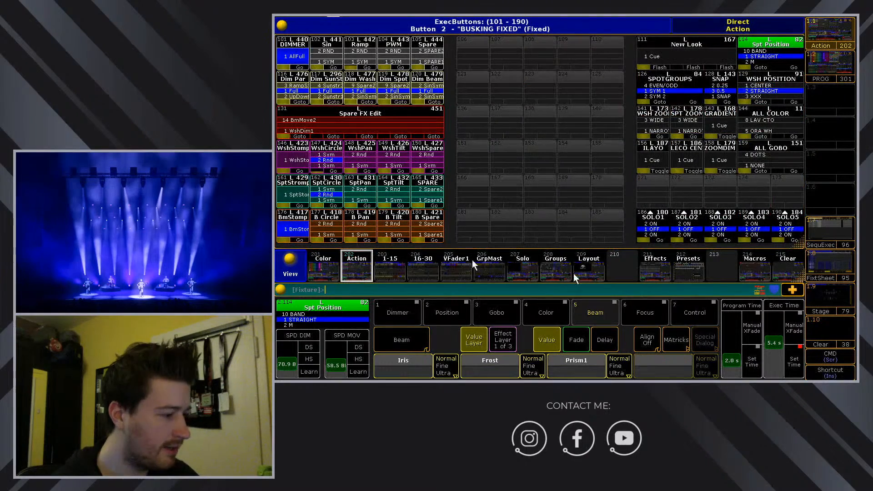
left_click(792, 228)
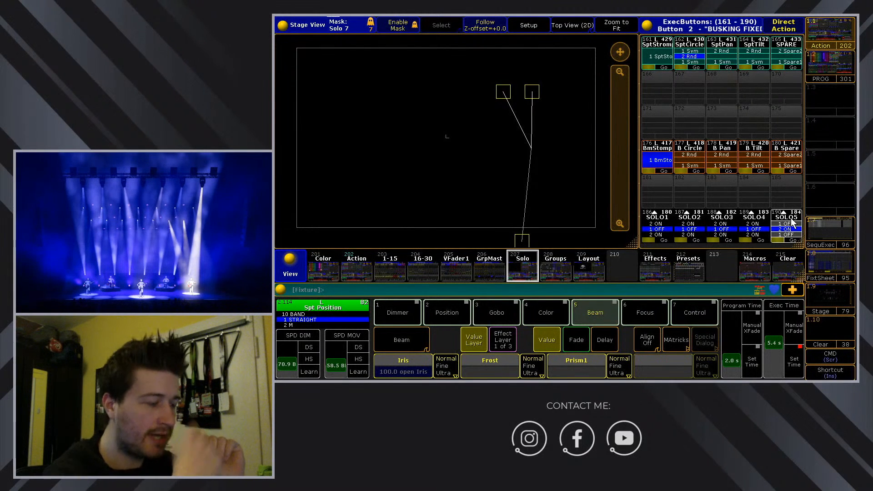
left_click(793, 226)
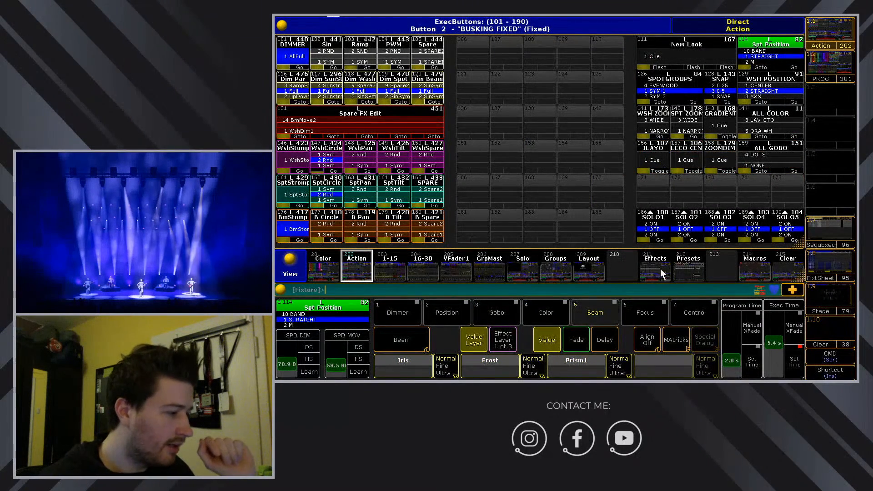
left_click(748, 265)
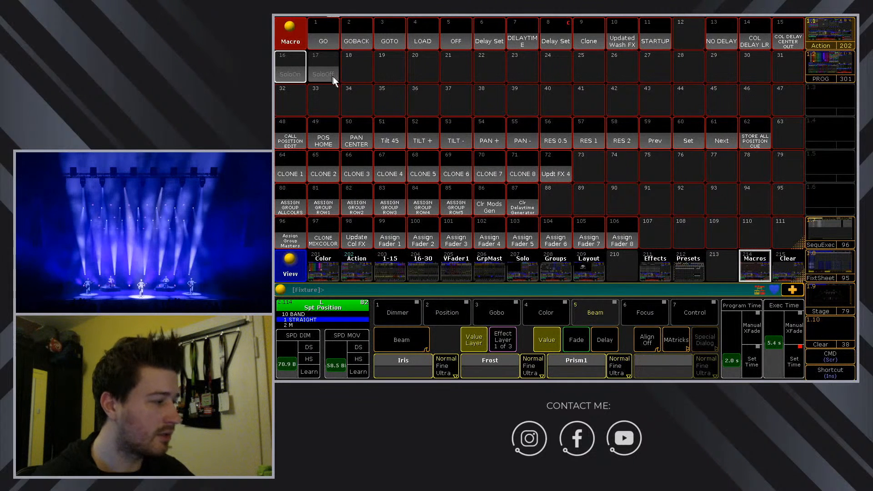
Inspect macro 16 SoloOn in its editor, then close it and return to the macro pool.
left_click(294, 73)
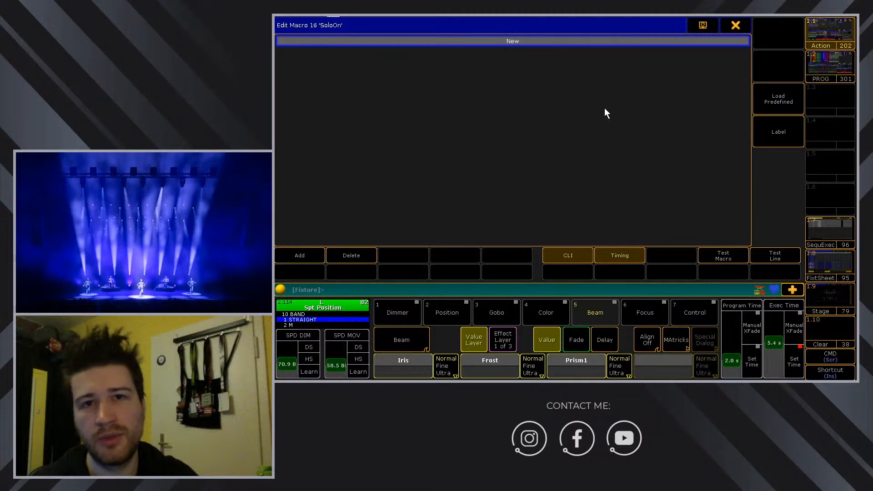
left_click(747, 24)
left_click(350, 108)
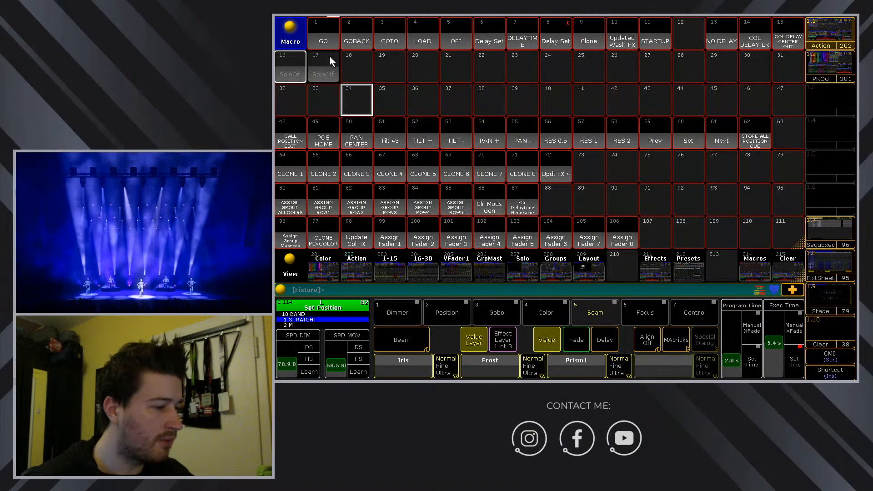
Give macro 16 SoloOn a new appearance colour using the Appearance command.
key("Scroll_Lock")
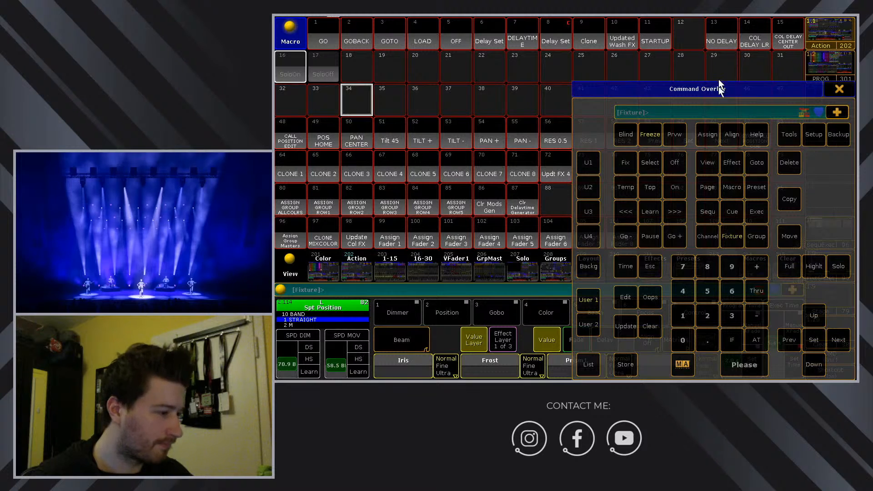
left_click_drag(712, 86, 639, 62)
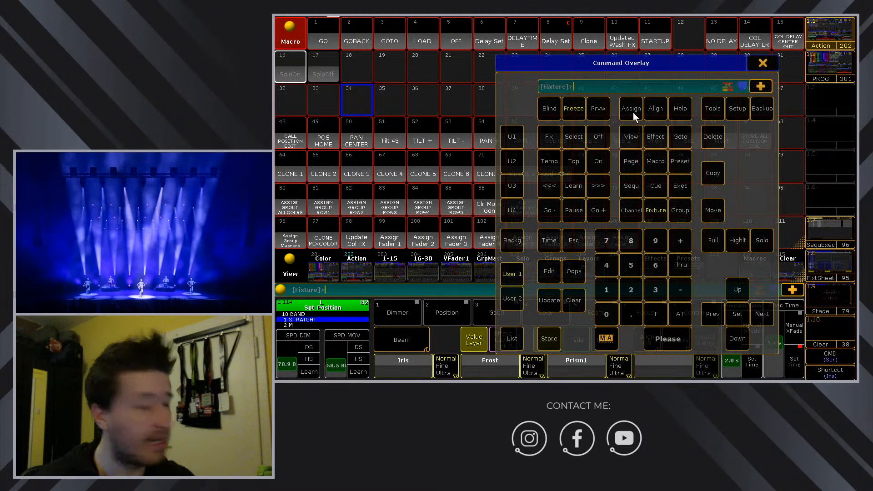
type("Appearance")
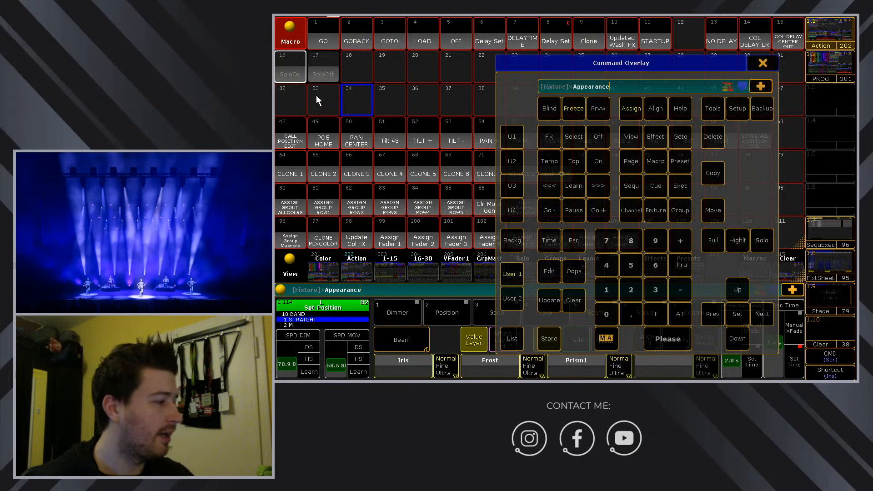
left_click(293, 68)
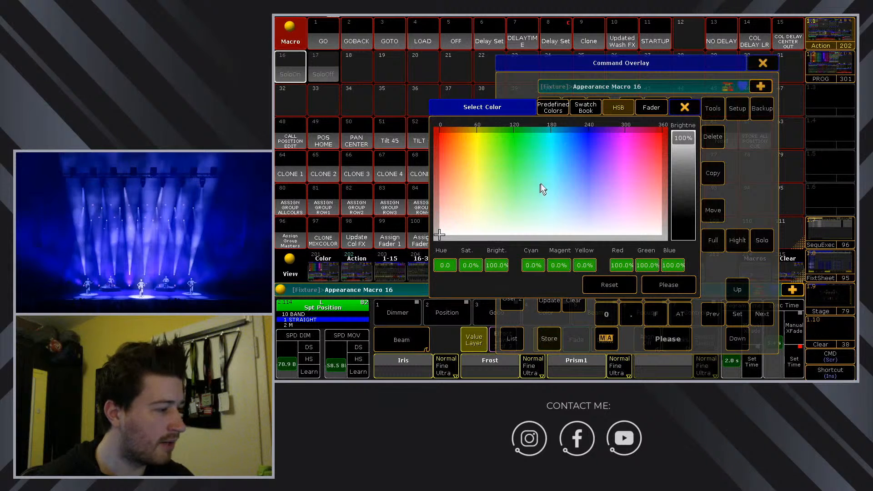
left_click_drag(540, 187, 505, 244)
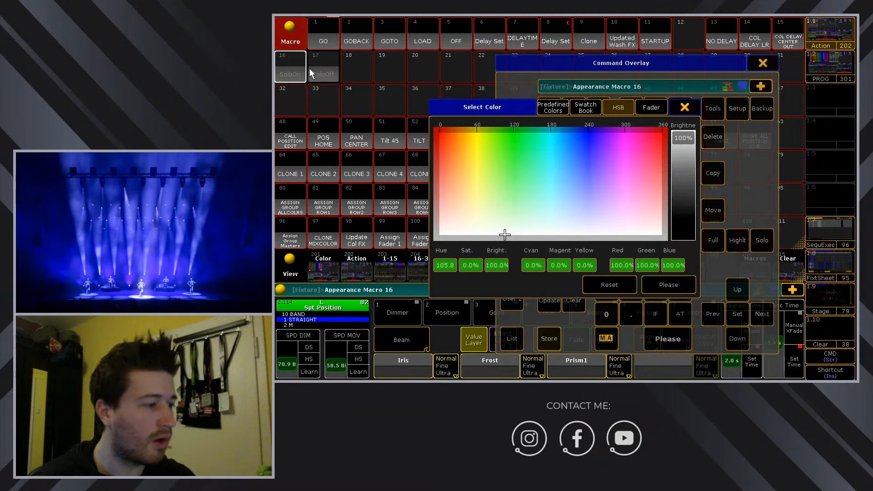
left_click(685, 108)
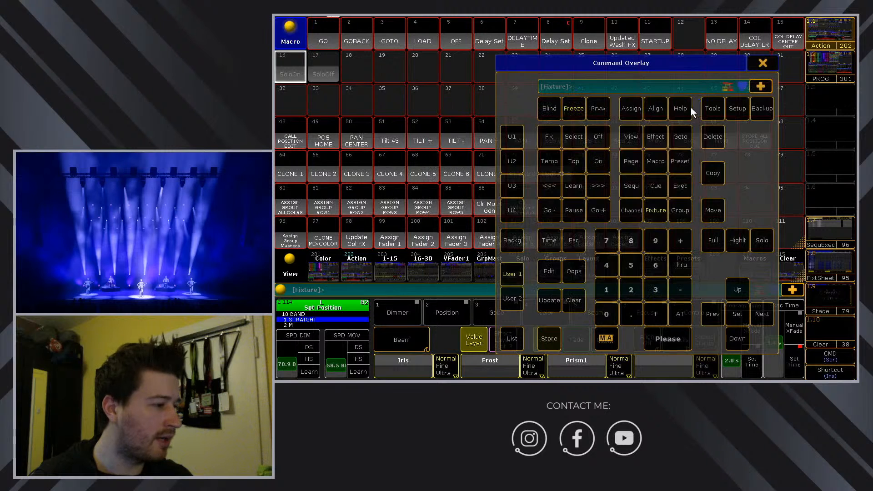
left_click(757, 61)
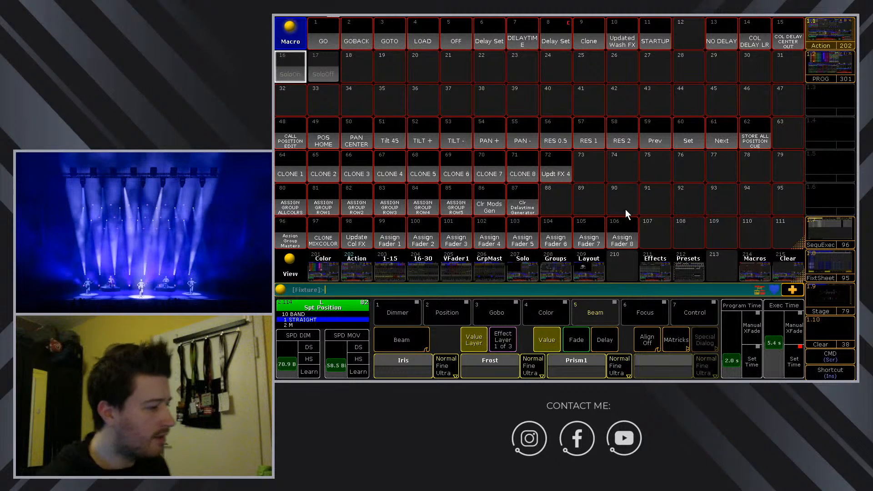
Store Cue 1 Thru 2 onto executor 171 on the BUSKING FIXED page as sequence 301.
left_click(357, 267)
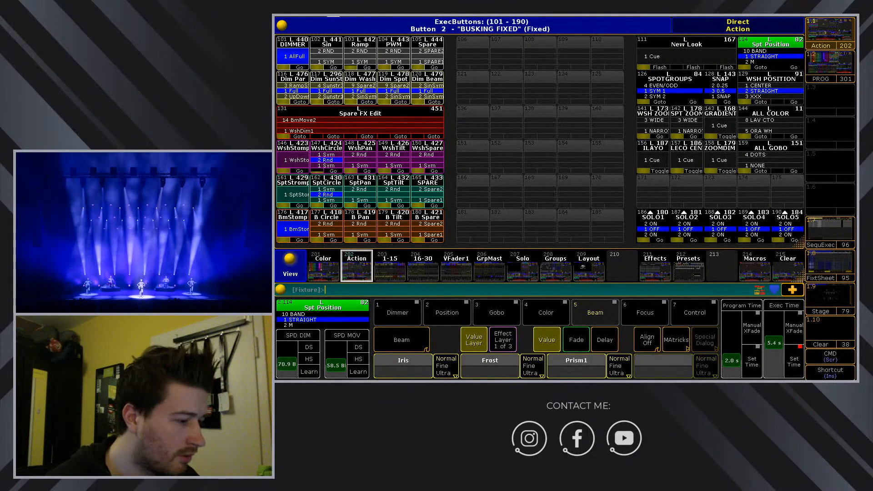
left_click_drag(791, 88, 506, 51)
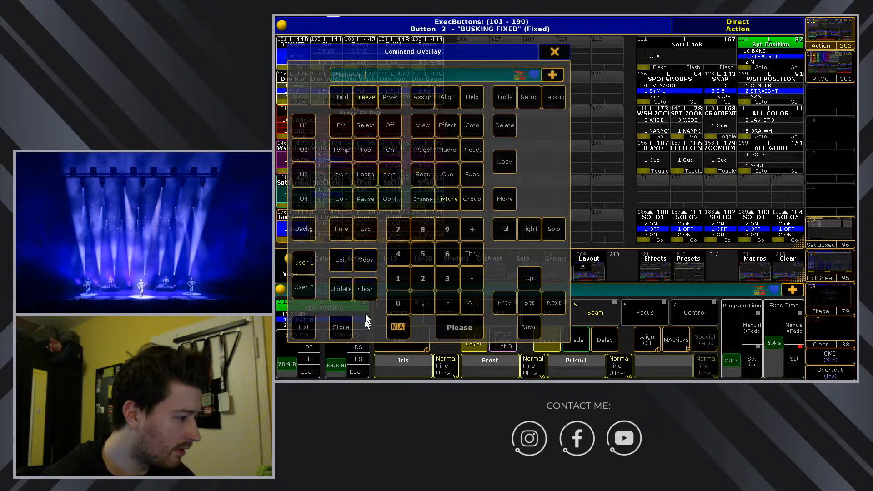
left_click(344, 327)
left_click(448, 176)
left_click(394, 277)
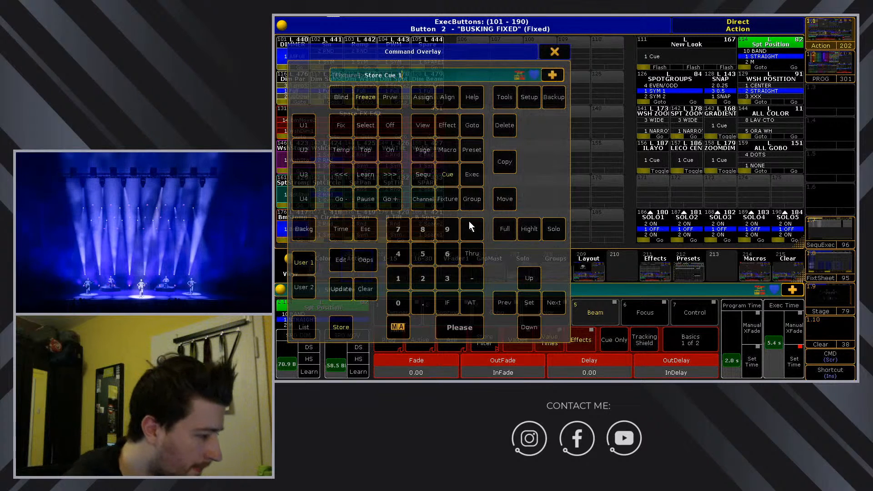
left_click(473, 256)
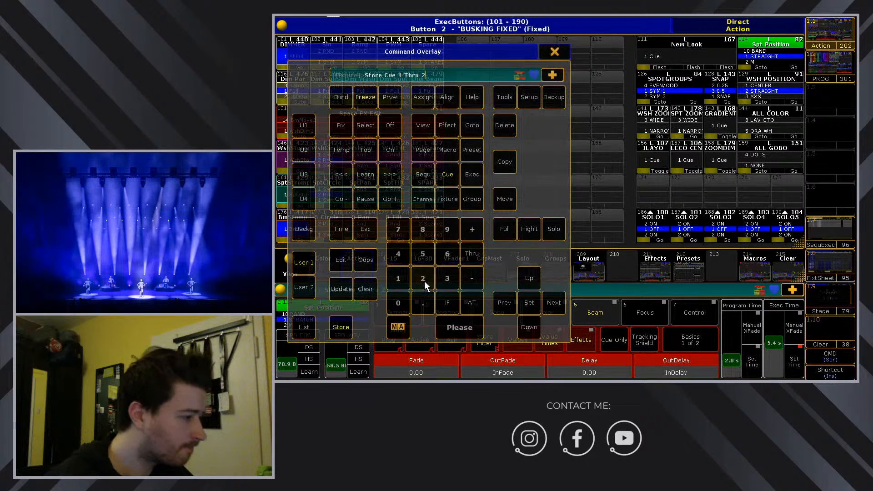
left_click(654, 192)
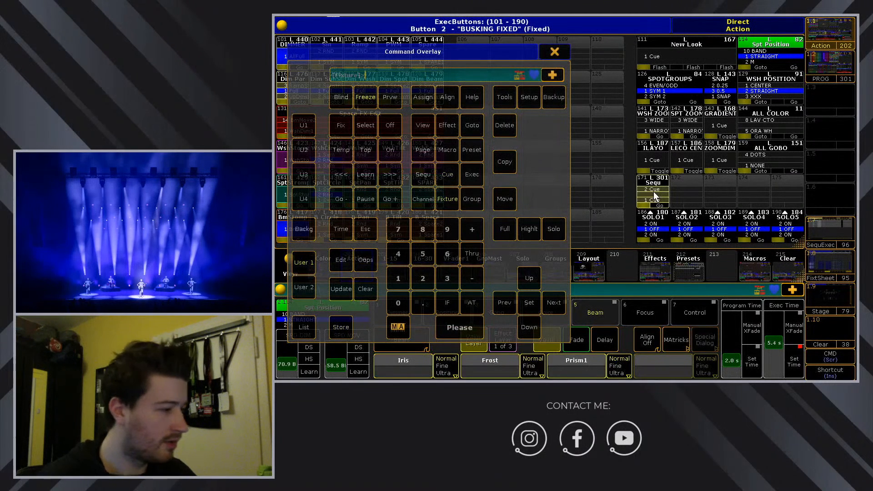
left_click(553, 53)
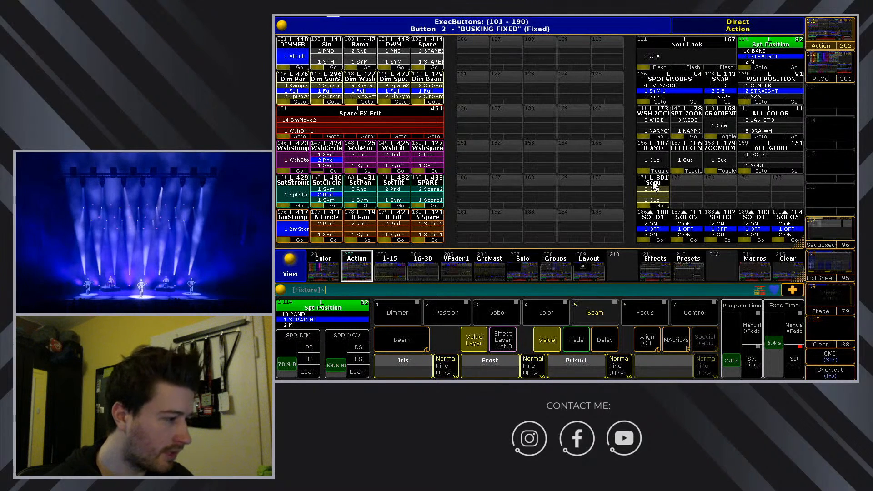
Open executor 171's cue list and close it again, twice.
left_click(655, 185)
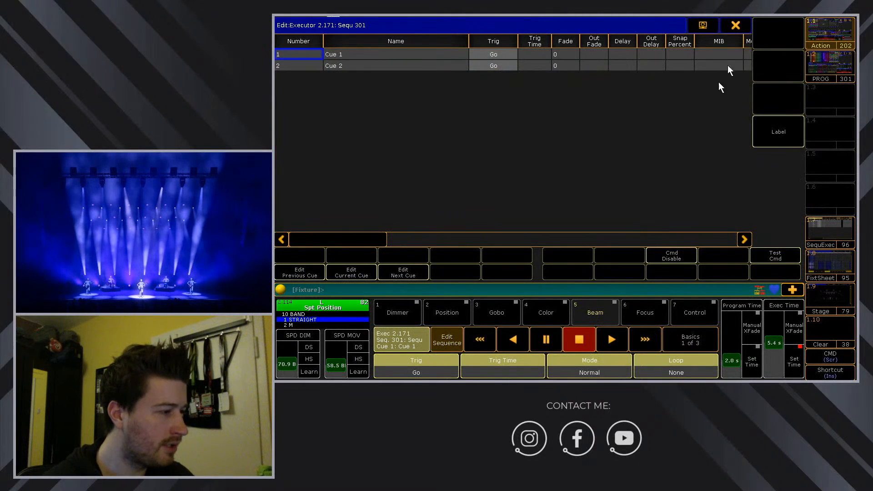
left_click(740, 26)
left_click(654, 186)
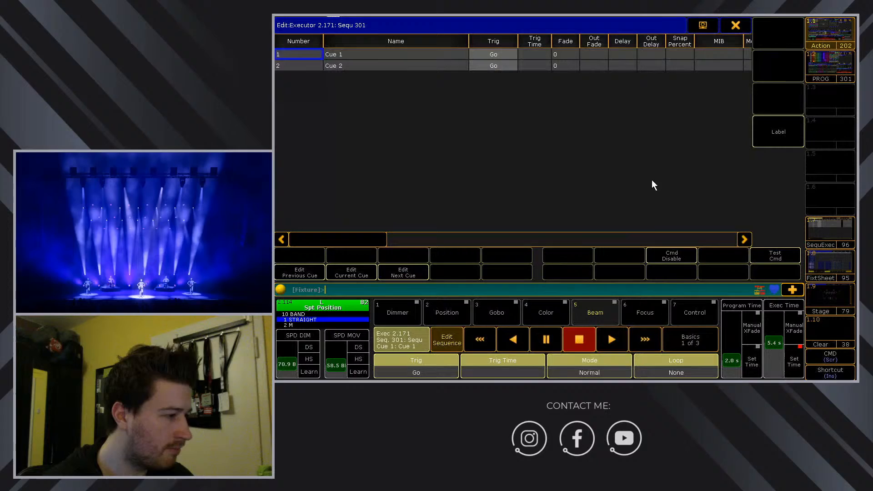
left_click(736, 26)
Assign executor 171's sequence High playback priority and enable Swop Protect.
left_click(710, 290)
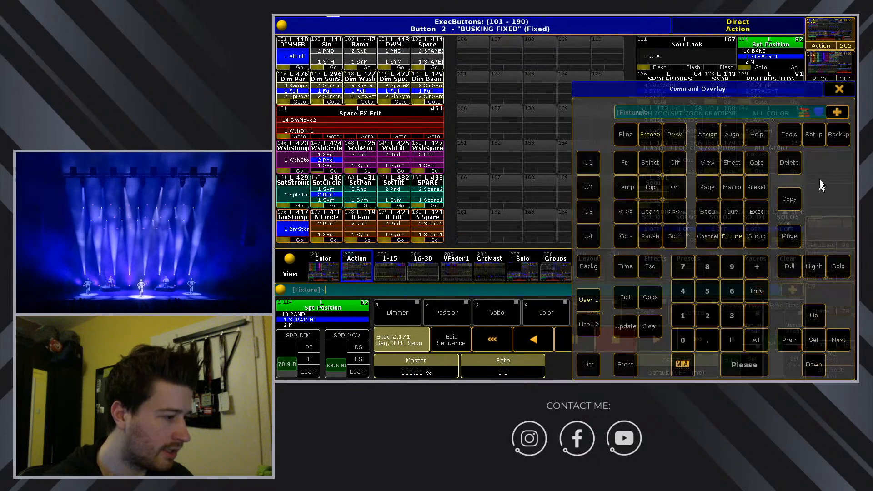
left_click_drag(735, 91, 464, 59)
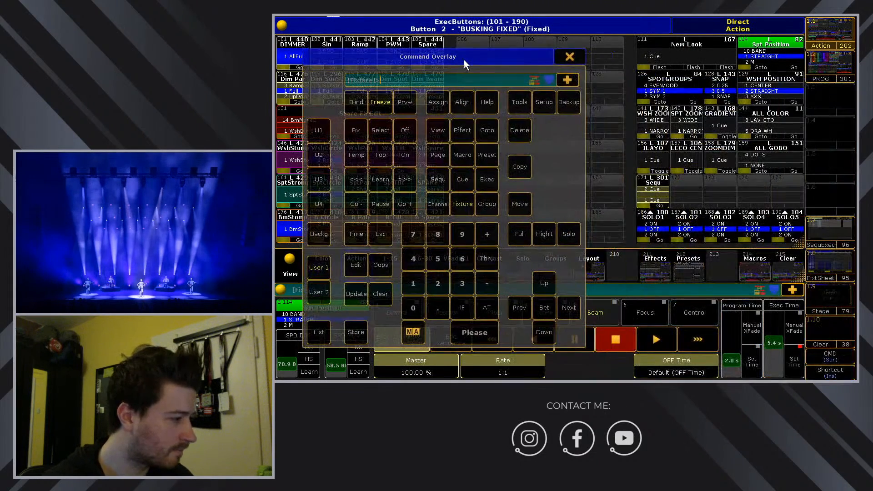
left_click(441, 102)
left_click(661, 181)
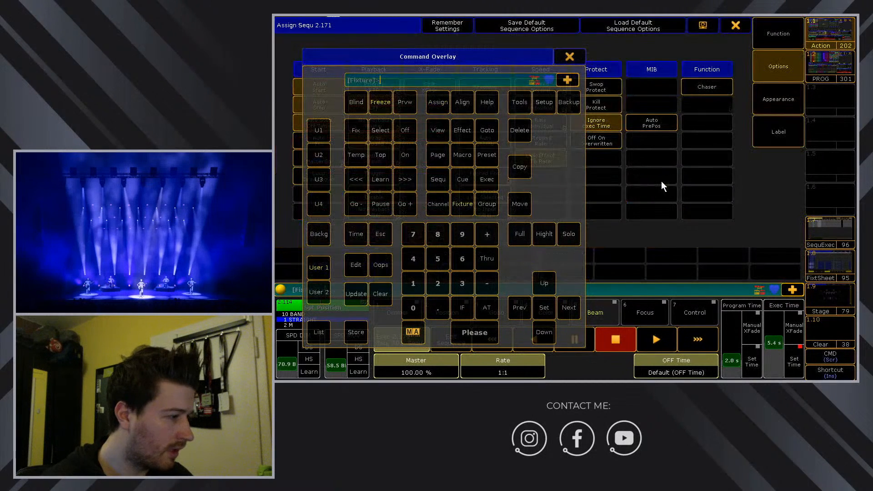
left_click(572, 57)
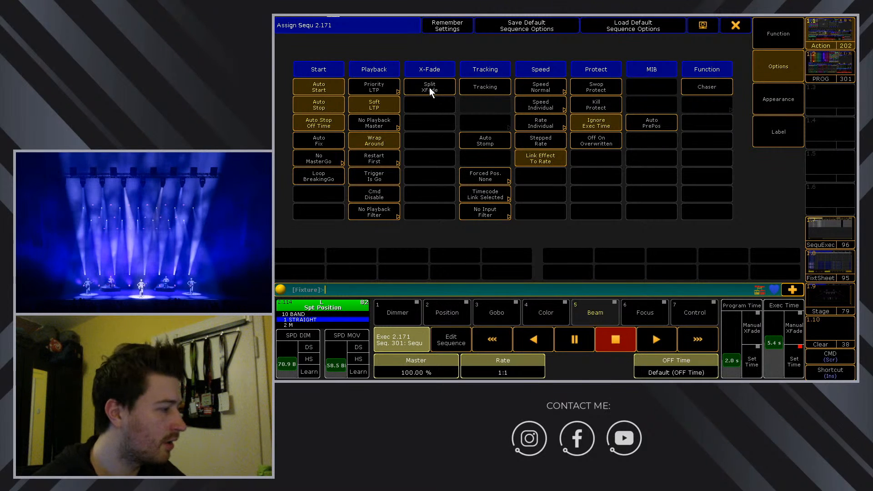
left_click(392, 88)
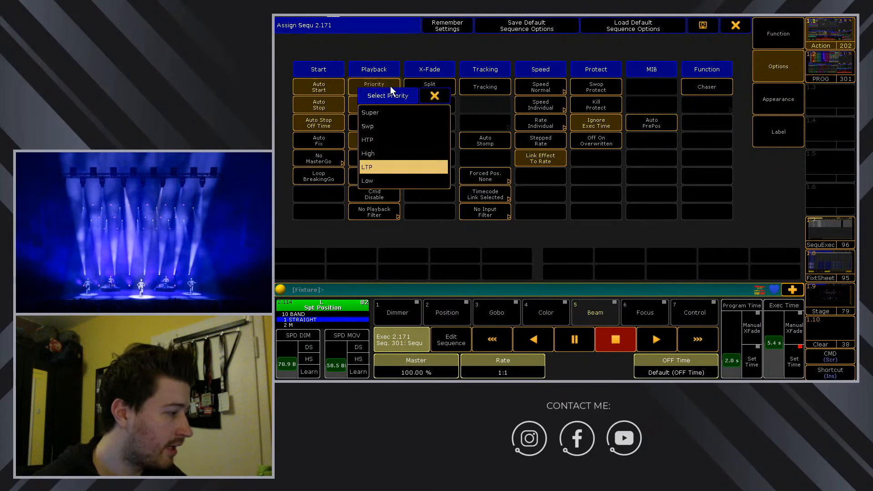
left_click(389, 154)
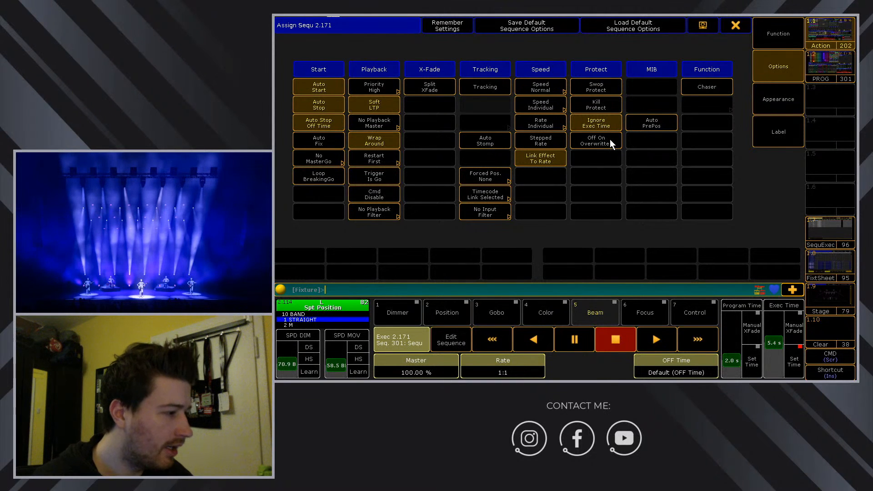
left_click(599, 88)
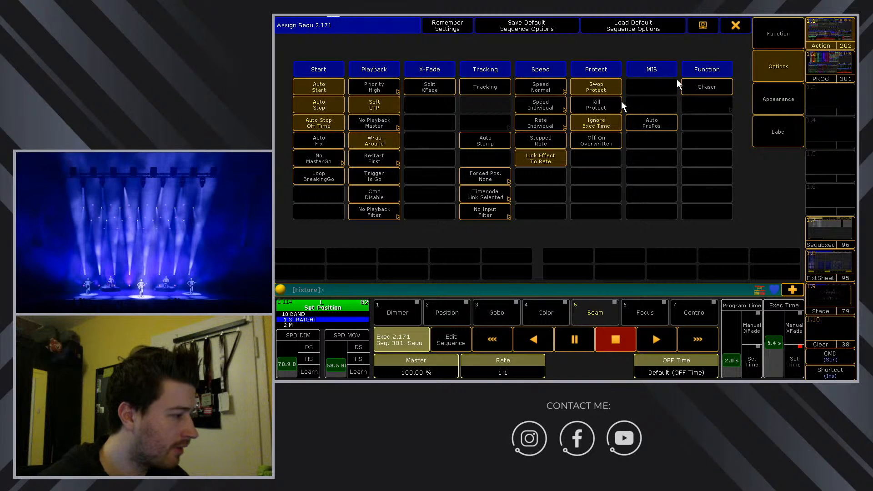
Rename sequence 301 to BassSolo from executor 171's cue list.
left_click(736, 25)
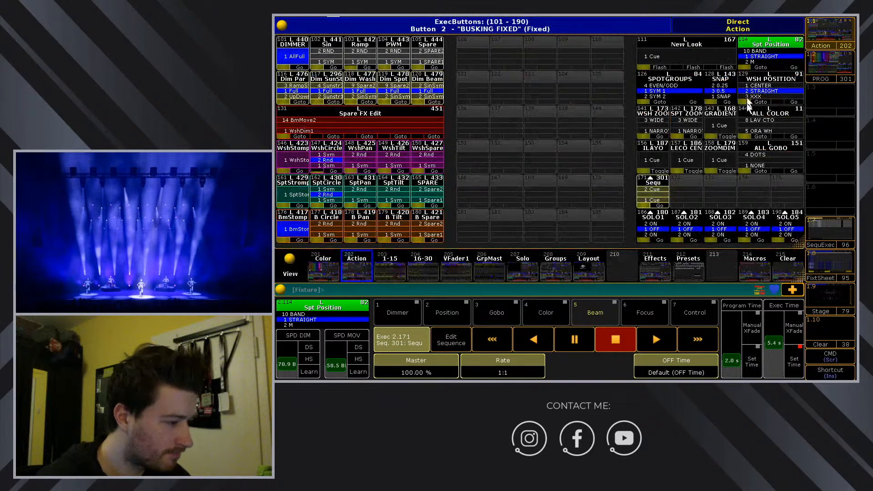
left_click(660, 194)
mouse_move(370, 243)
left_mouse_down()
mouse_move(406, 245)
mouse_move(356, 253)
left_mouse_up()
left_click(772, 134)
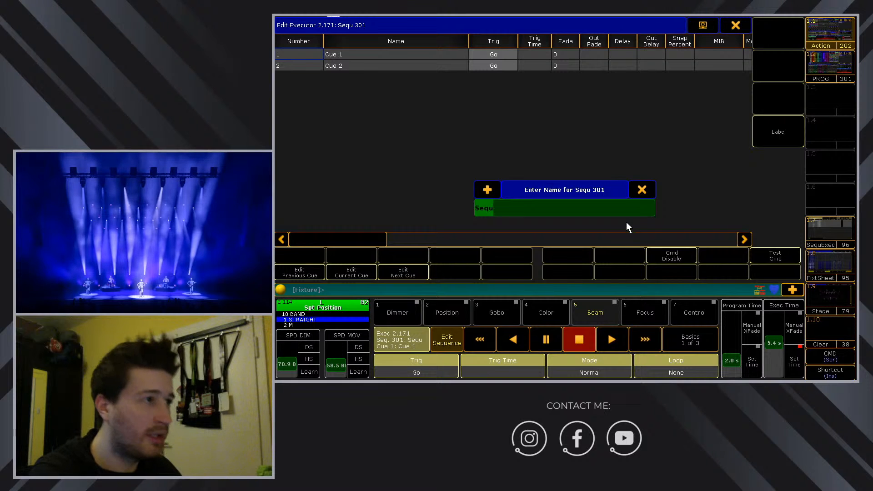
type("Ba")
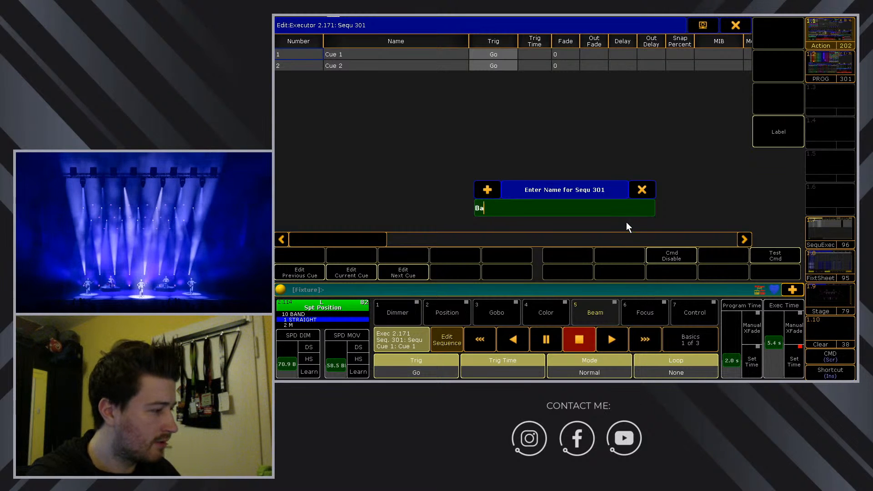
type("ss Solo")
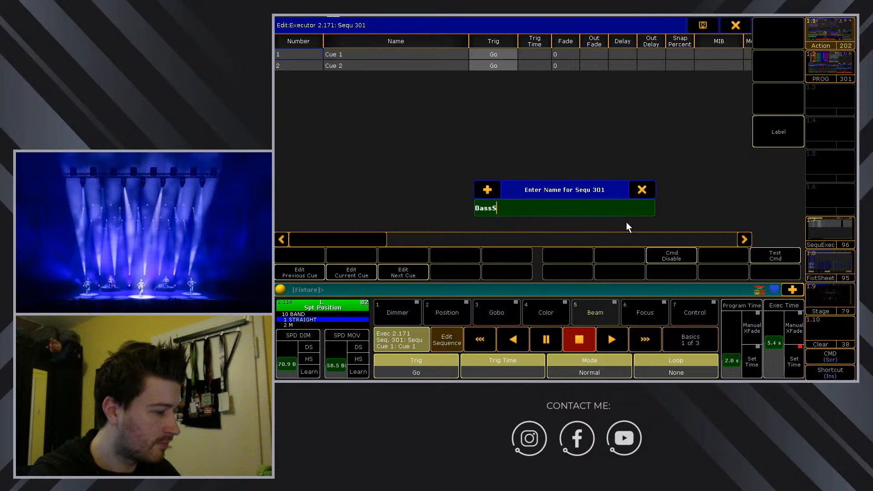
key("Return")
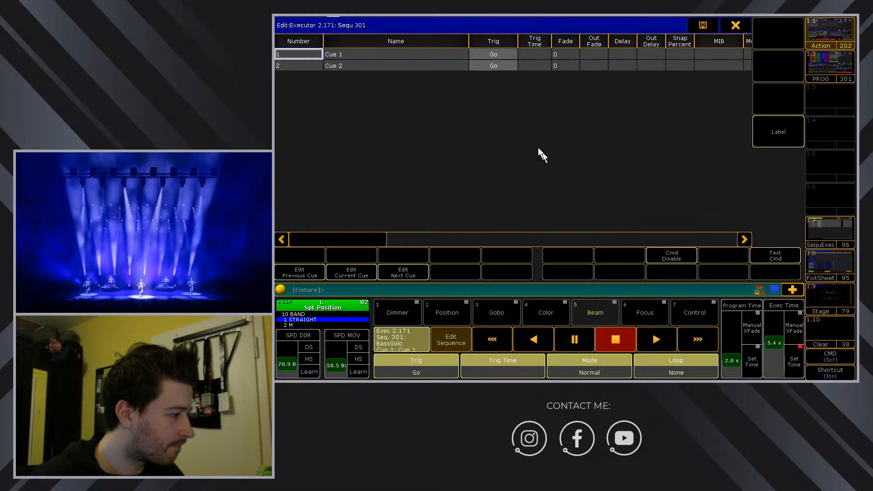
Rename cue 1 to OFF and cue 2 to ON.
left_click(340, 53)
left_click(344, 53)
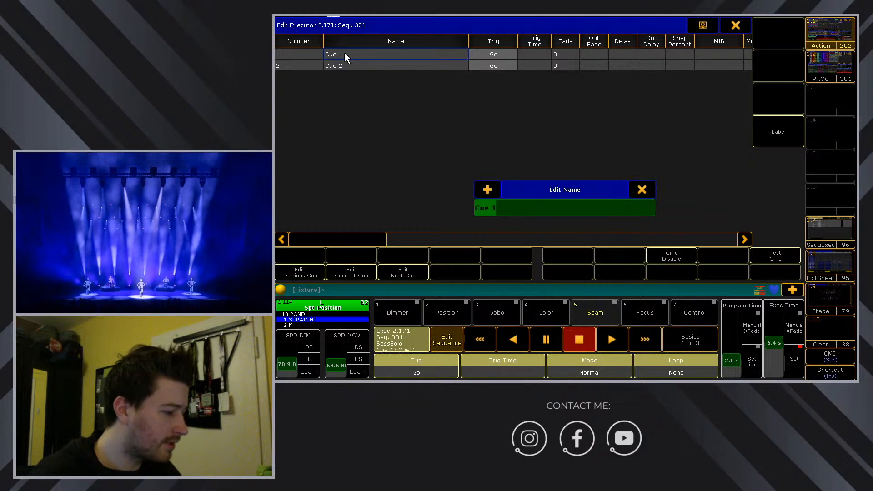
type("OFF")
key("Return")
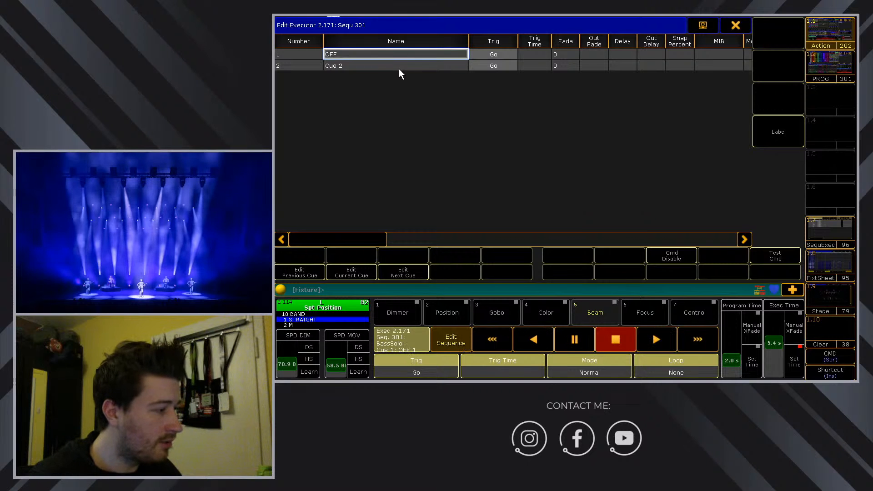
left_click(400, 69)
left_click(399, 69)
type("ON")
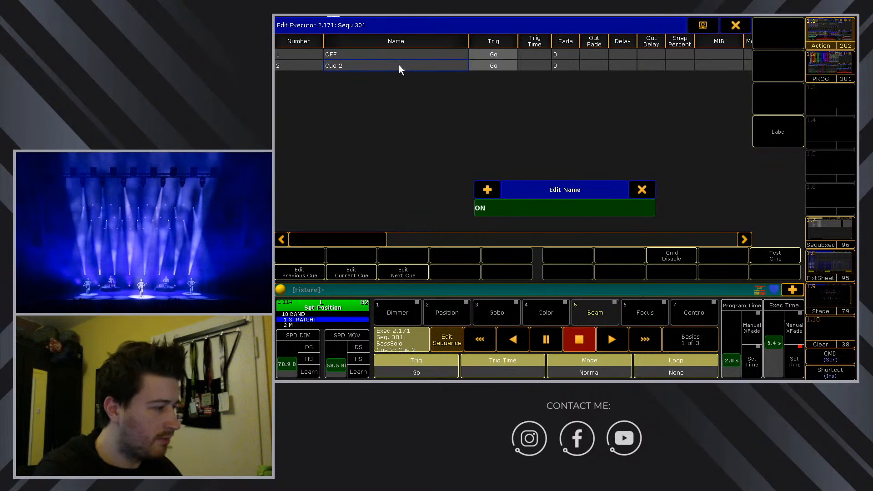
key("Return")
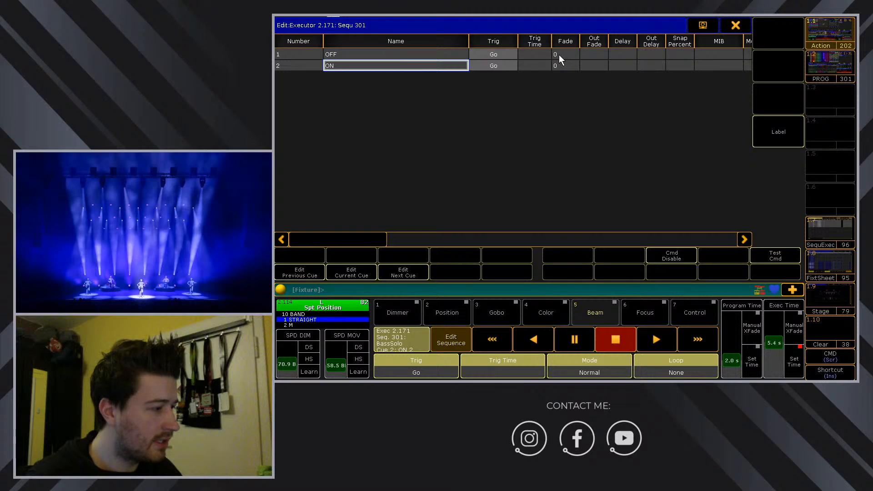
Give both BassSolo cues a 2-second fade time.
left_click_drag(561, 67, 559, 54)
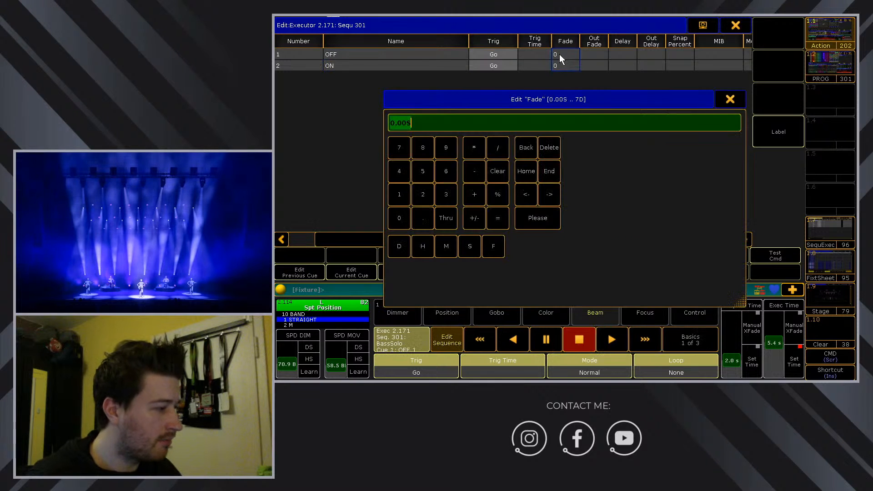
left_click(423, 193)
left_click(531, 214)
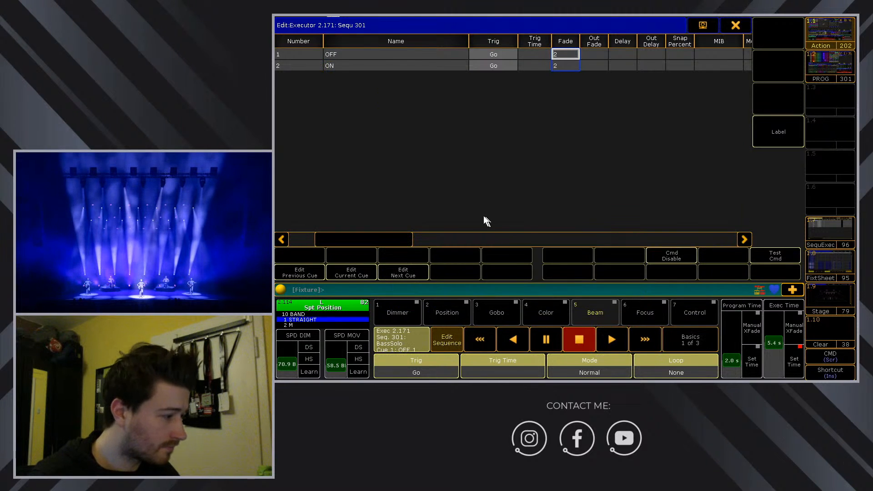
left_click_drag(387, 241, 460, 244)
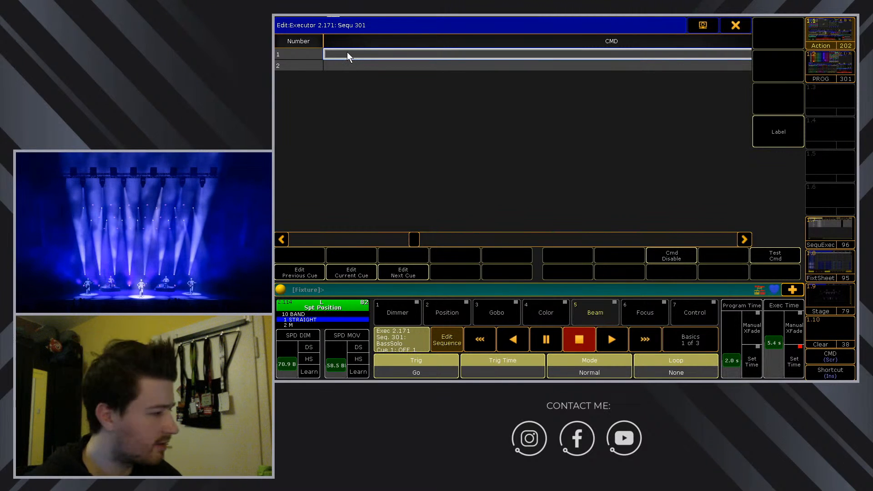
Open the Edit CMD field for BassSolo's cue 2 (ON).
left_click(383, 68)
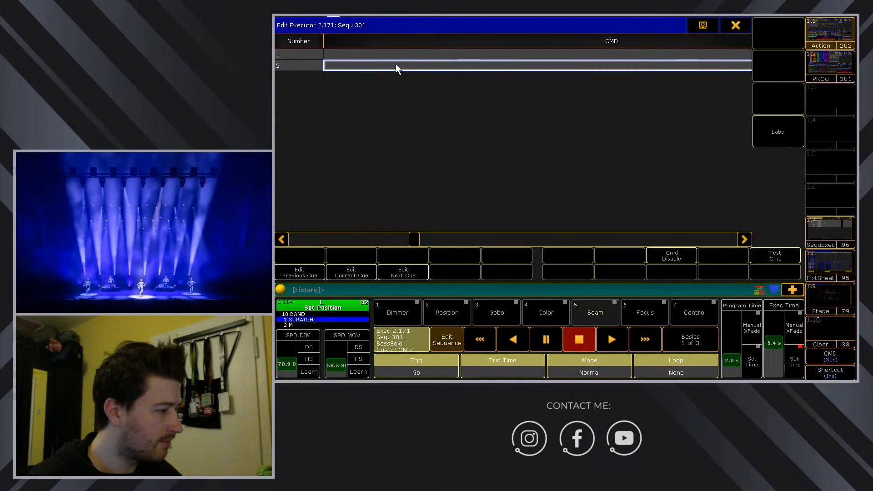
left_click(396, 67)
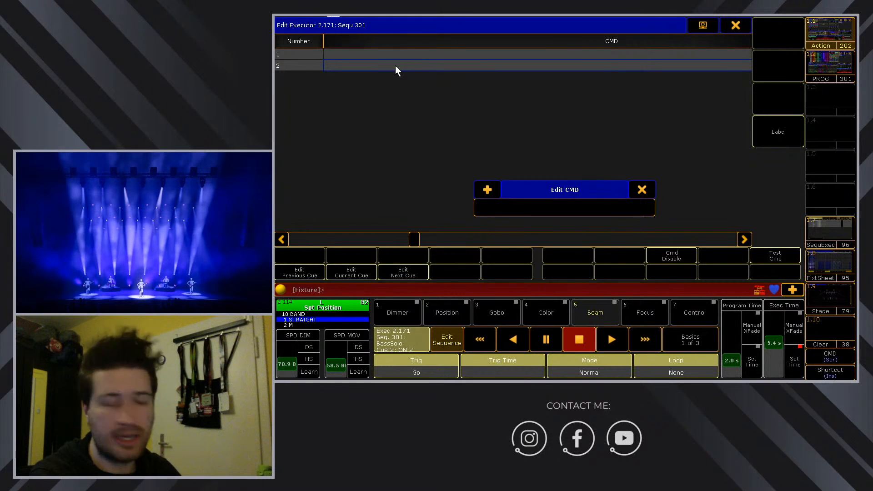
Begin cue 2's command with SelFix Exec 2.171, correcting typos along the way.
type("Sel")
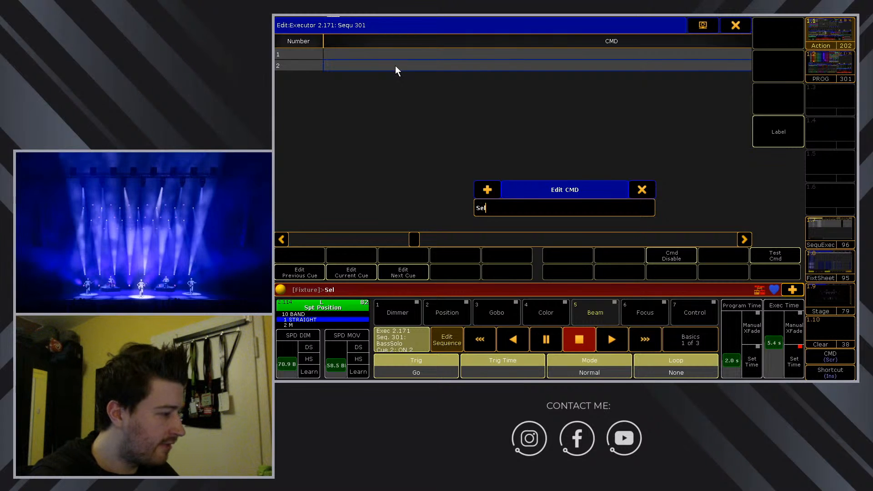
type("fix ecec")
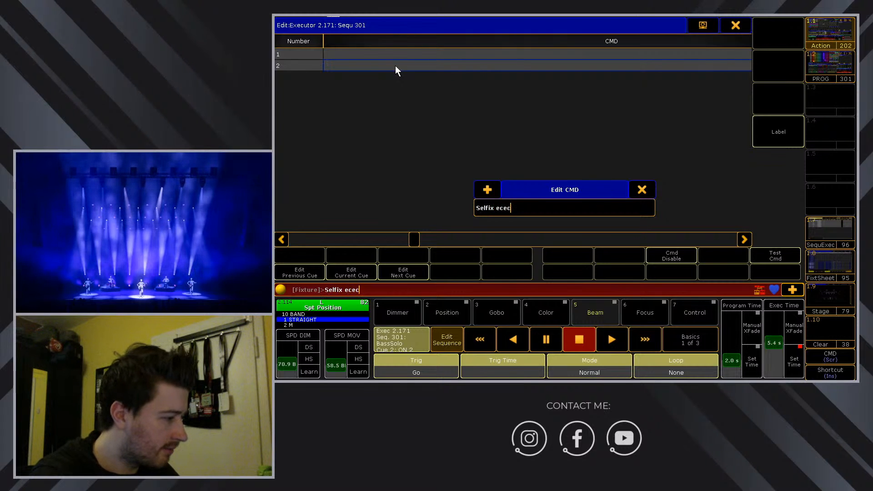
key("BackSpace")
key("BackSpace")
key("BackSpace")
type("xec")
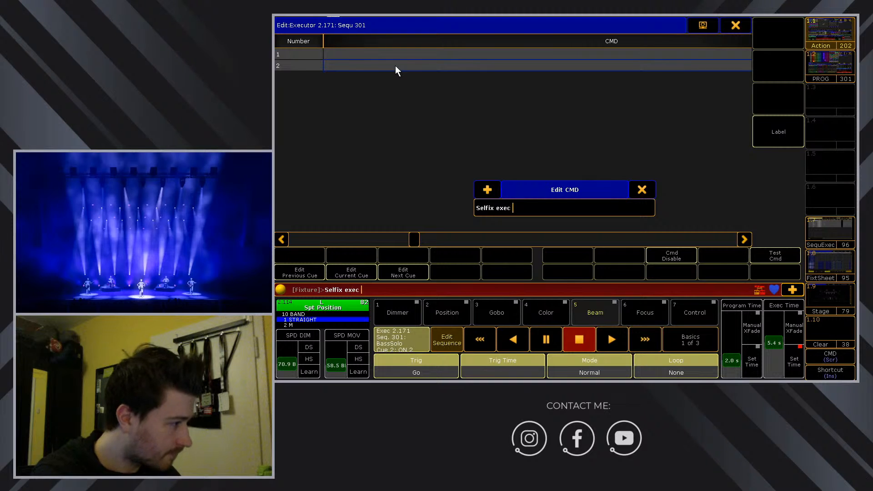
type(" 2")
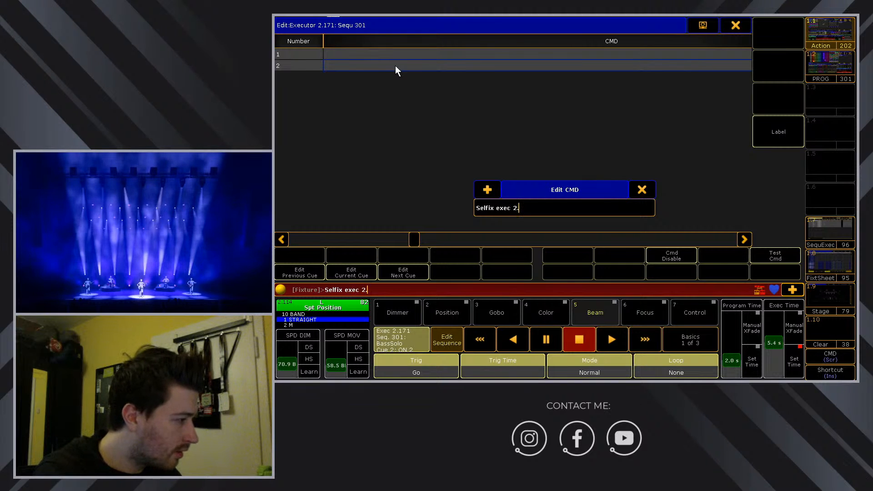
type(".171")
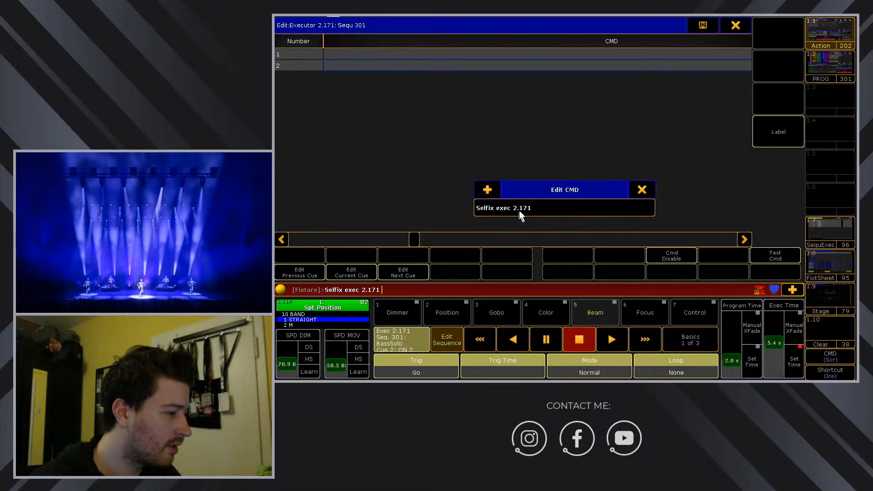
left_click_drag(520, 207, 545, 205)
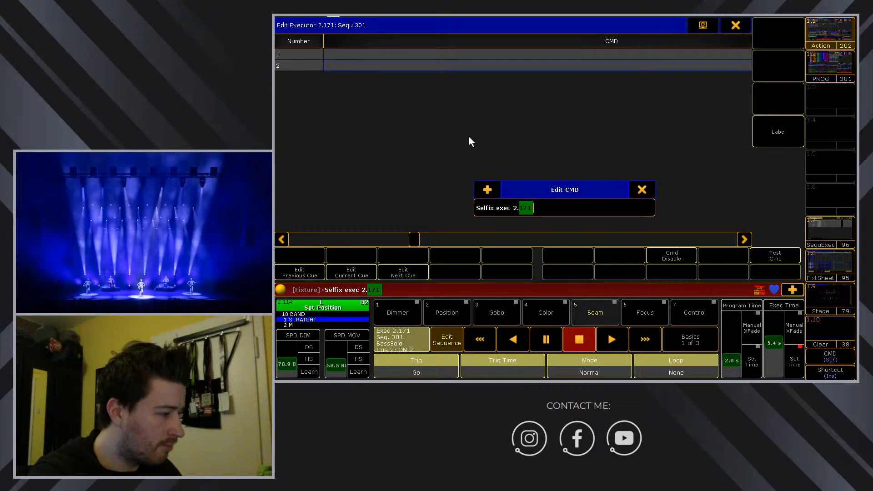
type("\"")
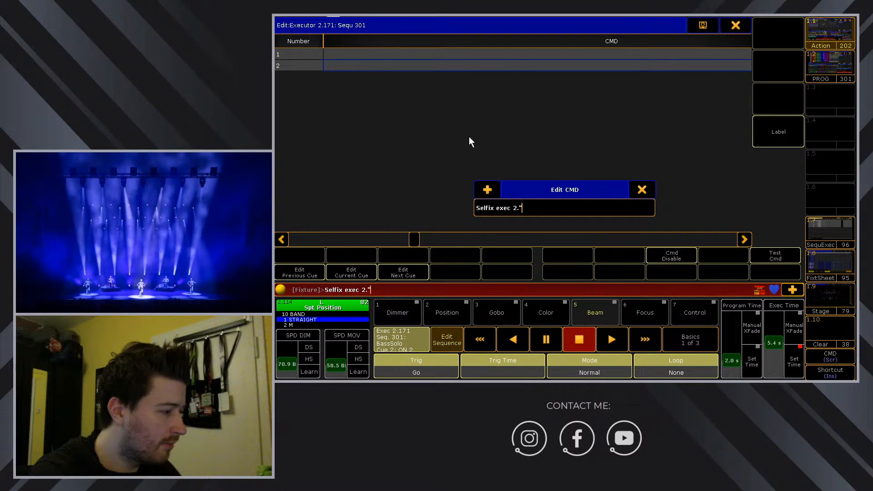
type("BassSol")
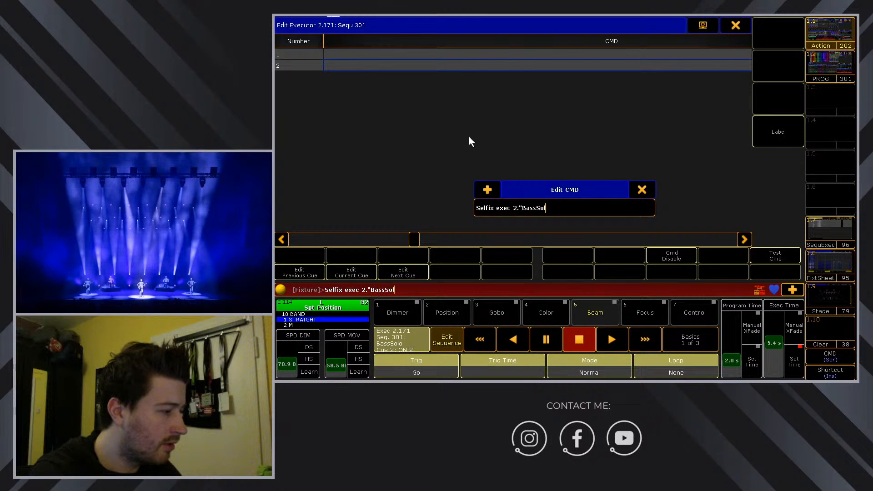
type("o\"")
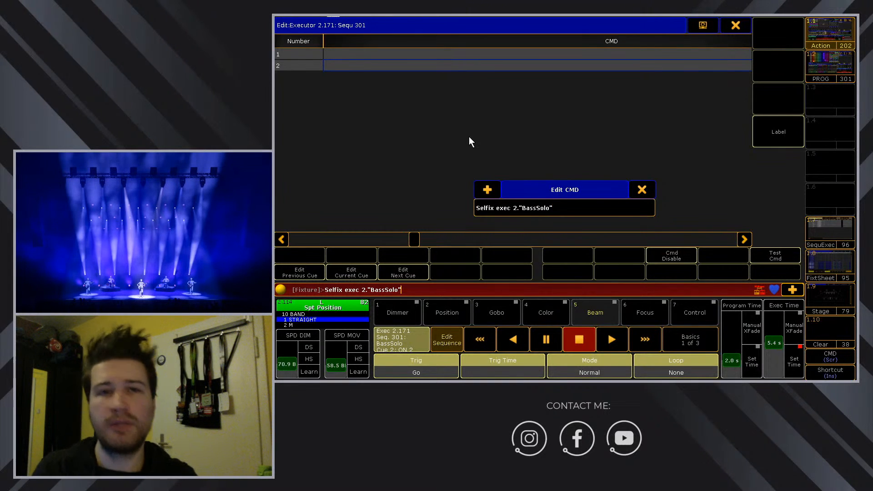
key("Left")
key("Left")
key("Left")
key("Left")
key("Left")
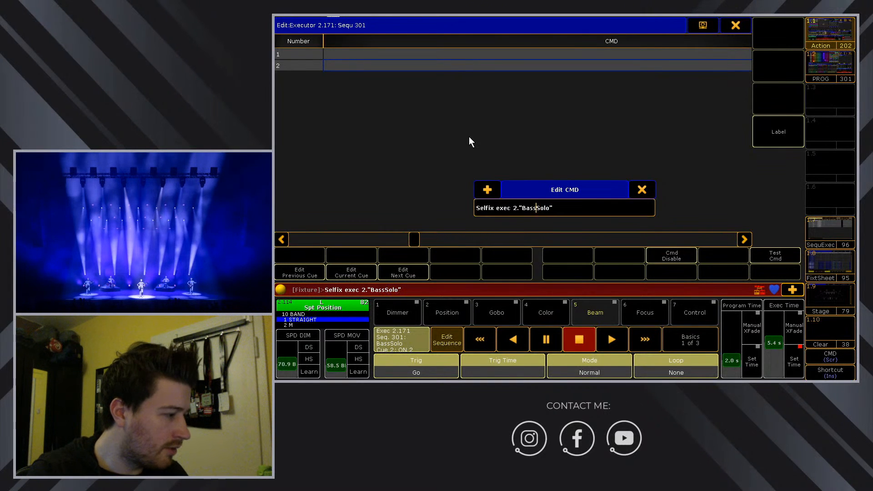
key("Left")
key("Left")
key("Left")
key("Left")
key("Left")
key("Left")
key("BackSpace")
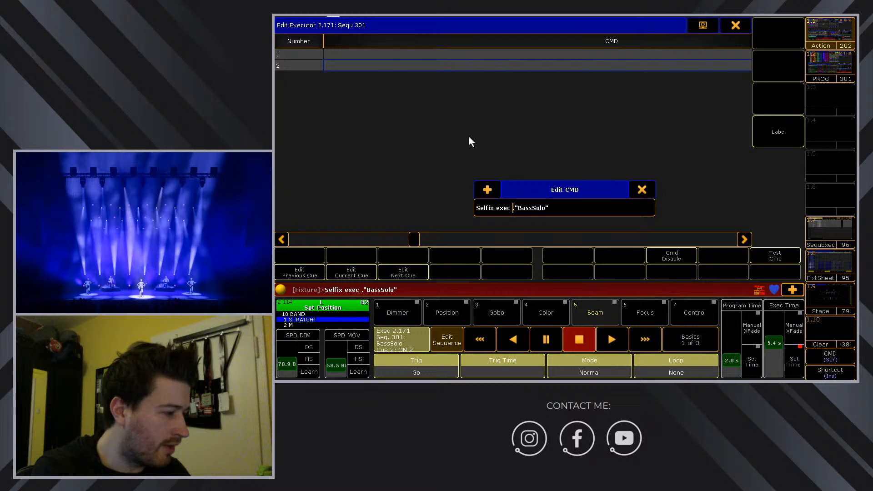
type("*")
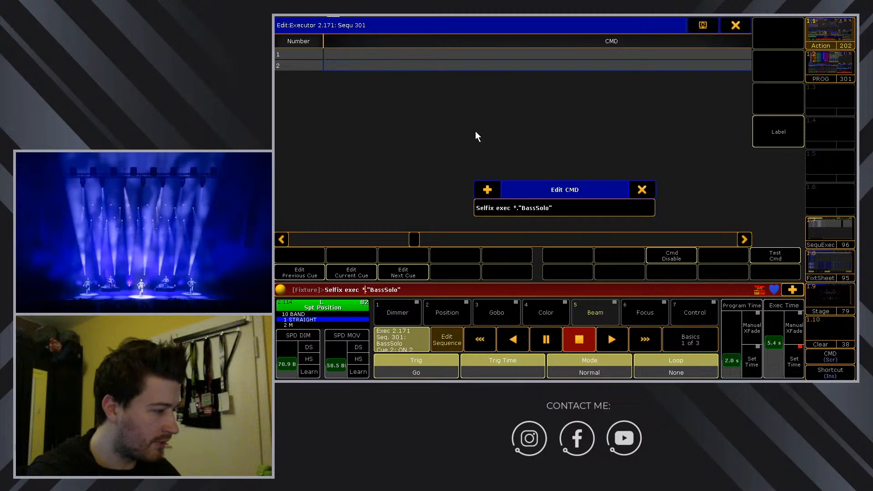
key("BackSpace")
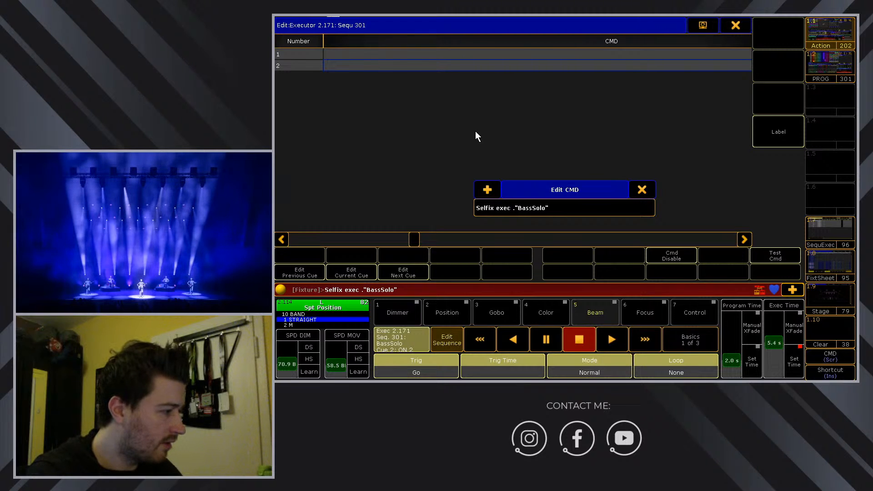
type(".")
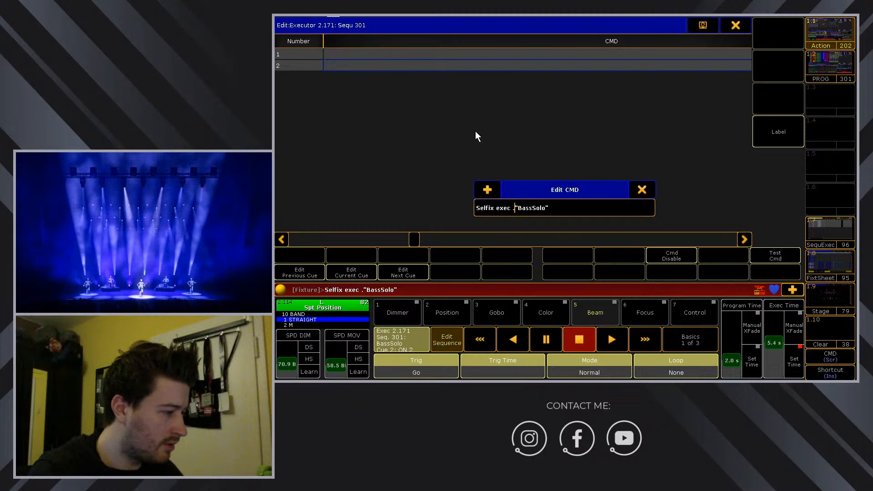
key("End")
key("BackSpace")
key("BackSpace")
key("BackSpace")
key("BackSpace")
key("BackSpace")
key("BackSpace")
key("BackSpace")
key("BackSpace")
key("BackSpace")
key("BackSpace")
key("BackSpace")
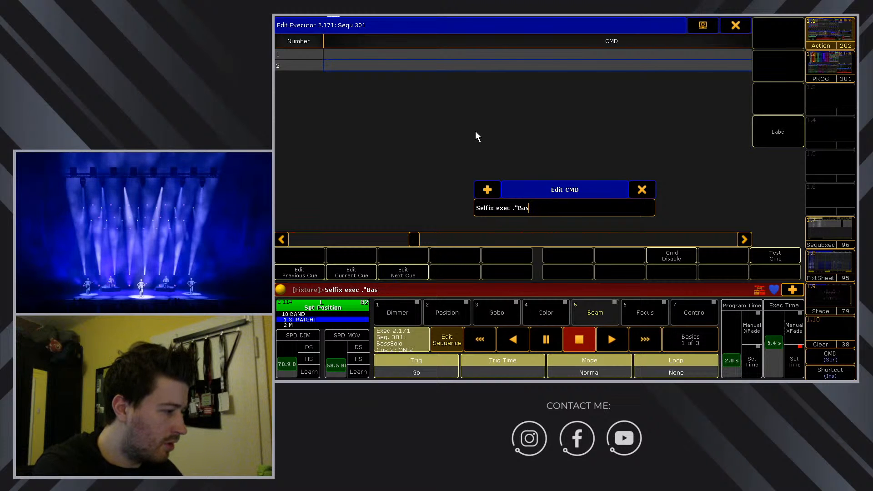
Append ; App Exec 2.171 At Macro "SoloOn" ; View "Solo" /screen=2 and store the command.
type("2")
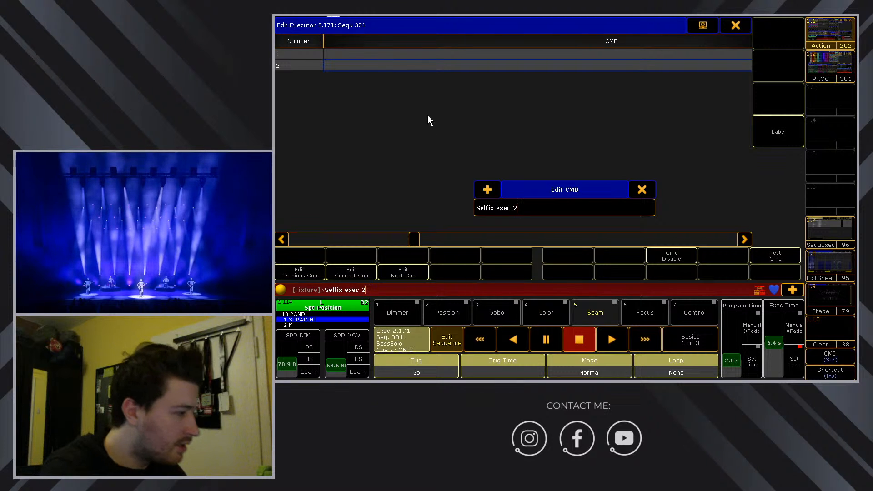
type(".171 ;")
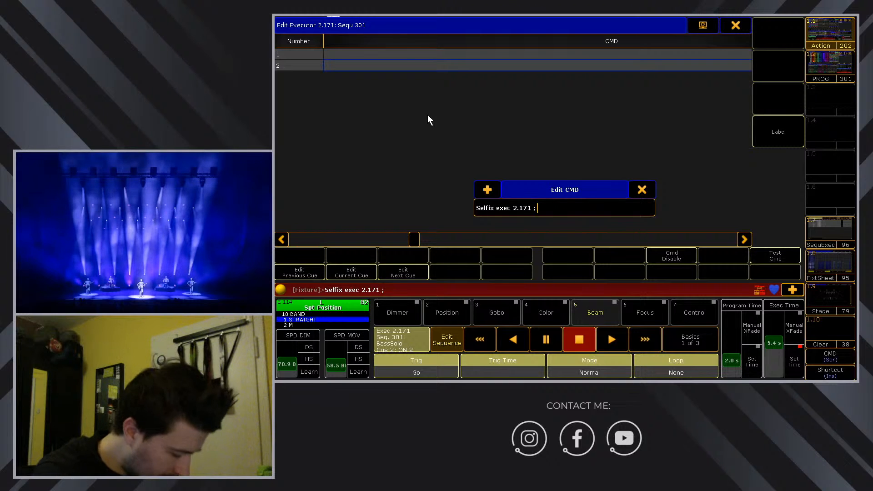
type(" app ")
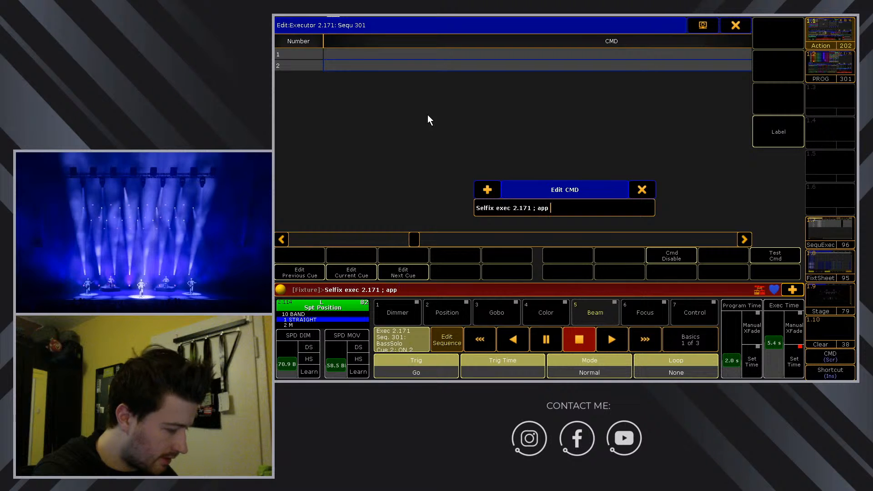
type("exec")
key("BackSpace")
key("BackSpace")
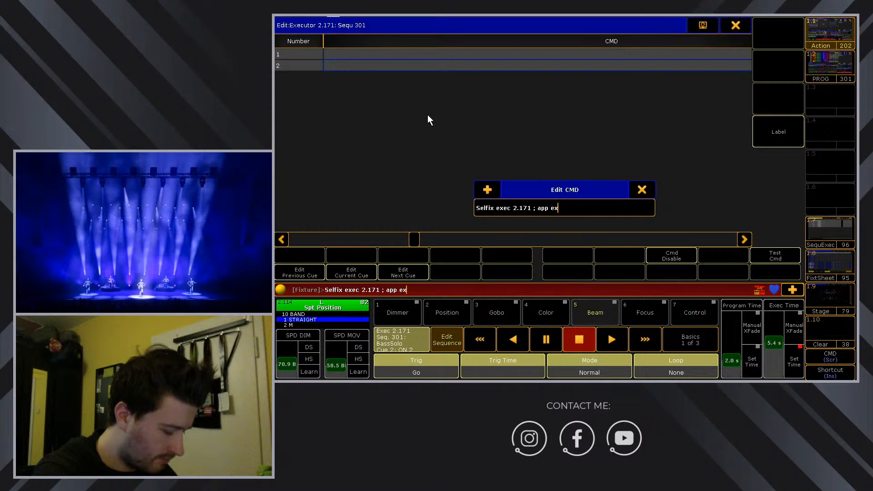
type("ec")
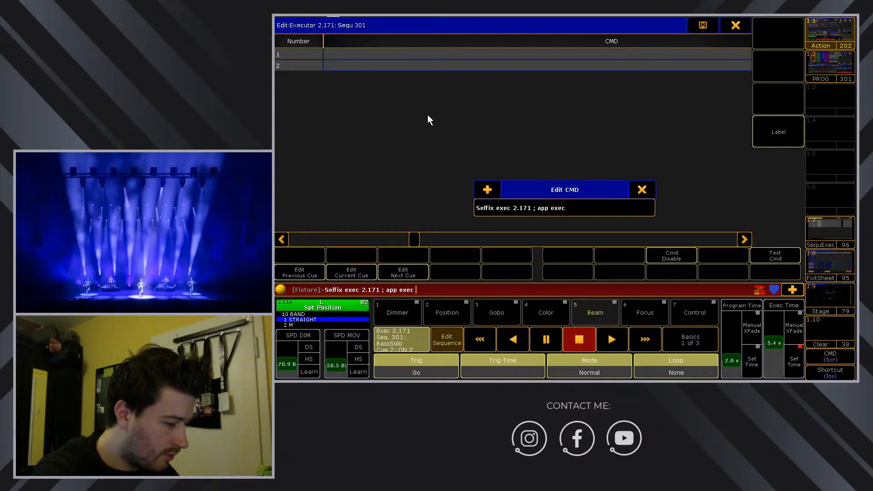
type(" 2.171")
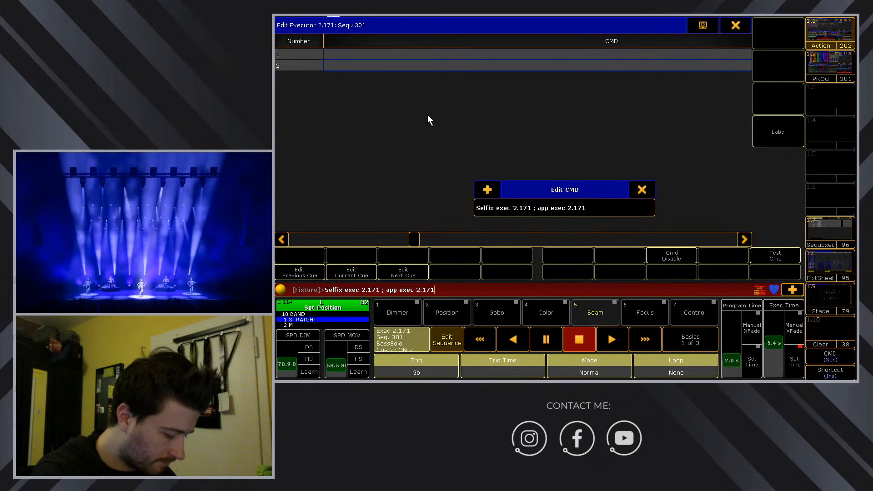
type(" at mac")
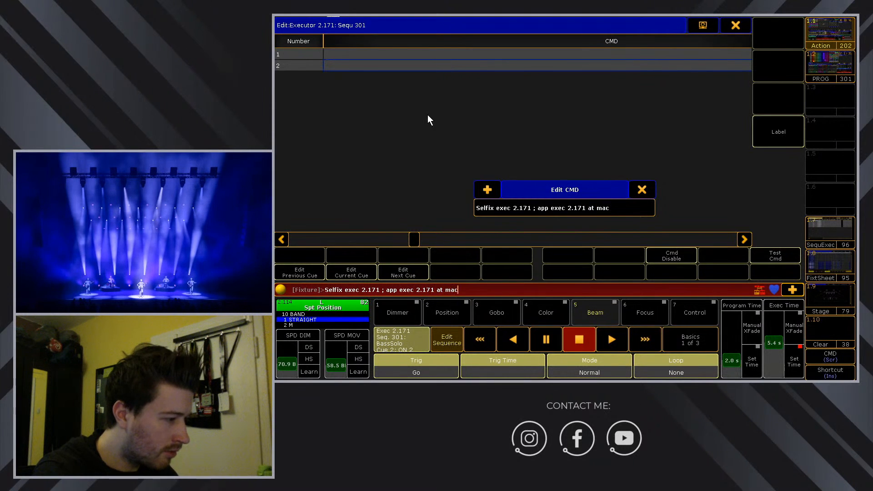
type("ro \"")
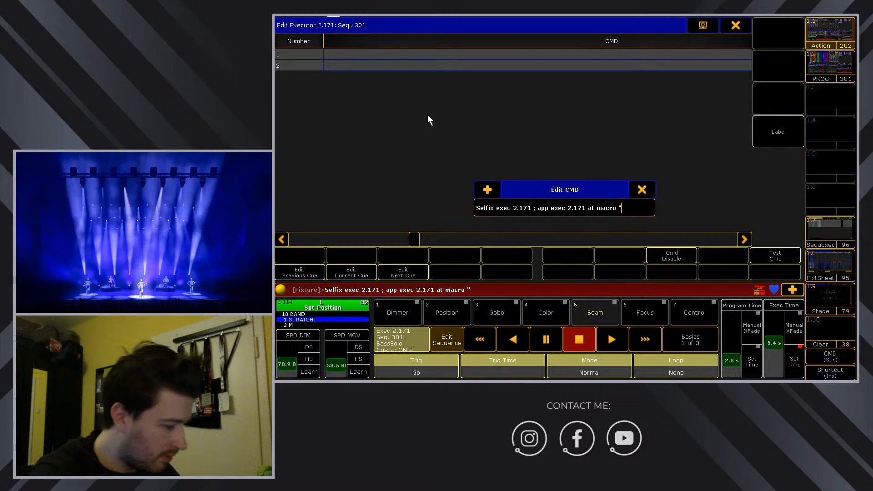
type("Solo")
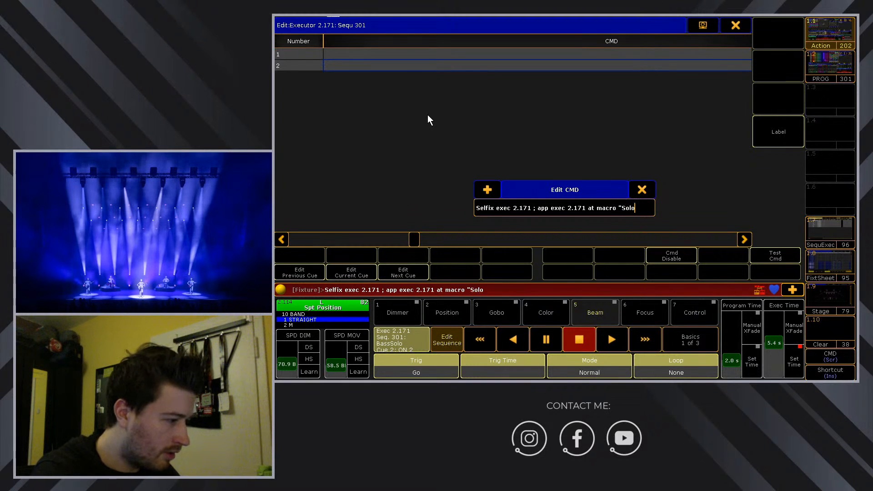
type("On\"")
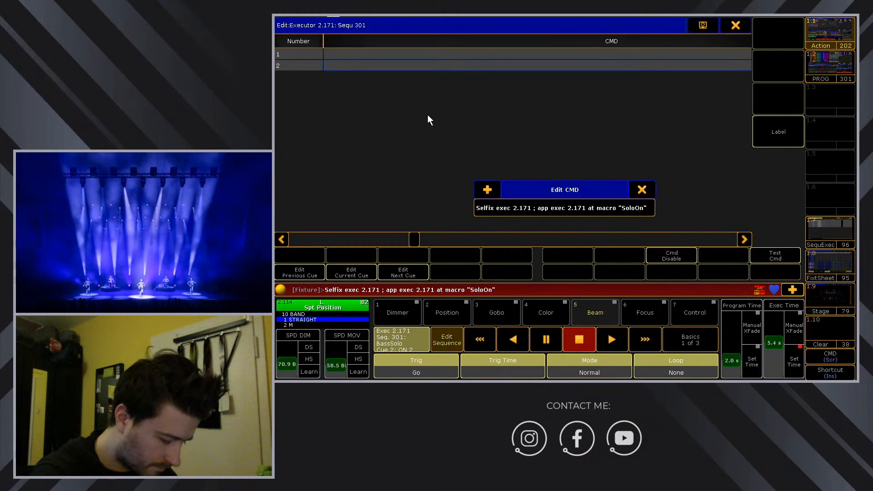
type(" ; View")
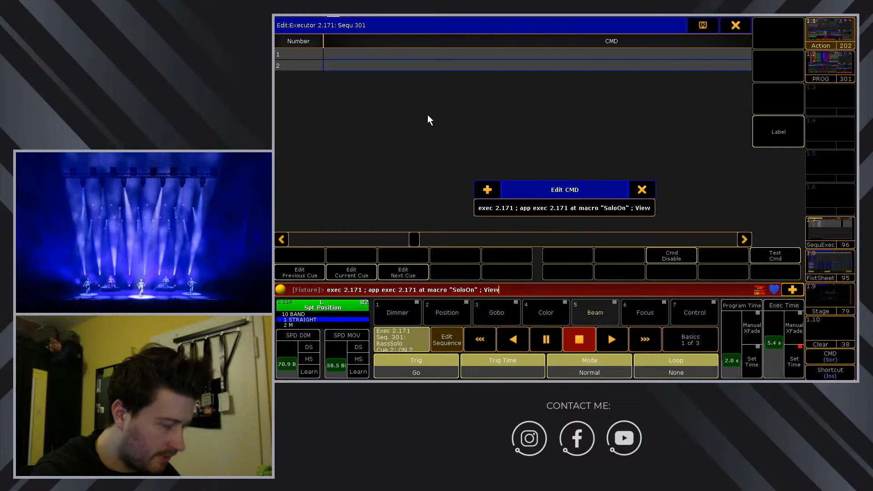
type(" \"Solo\"")
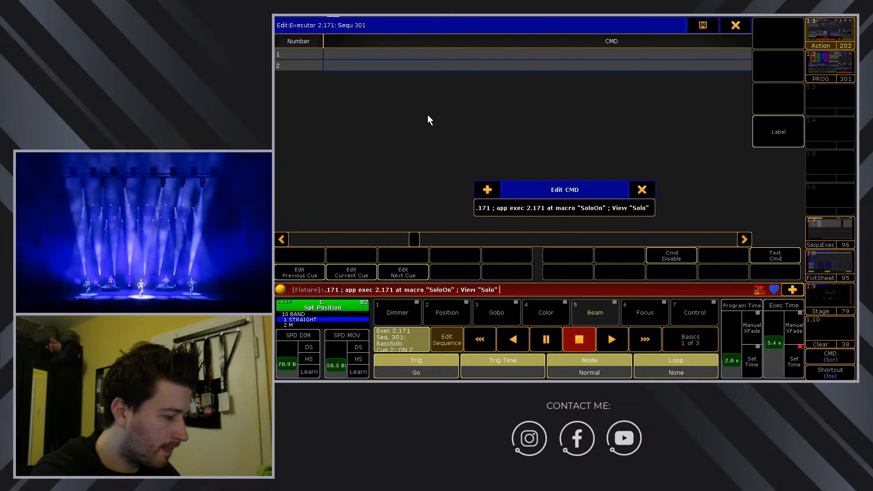
type(" /scr")
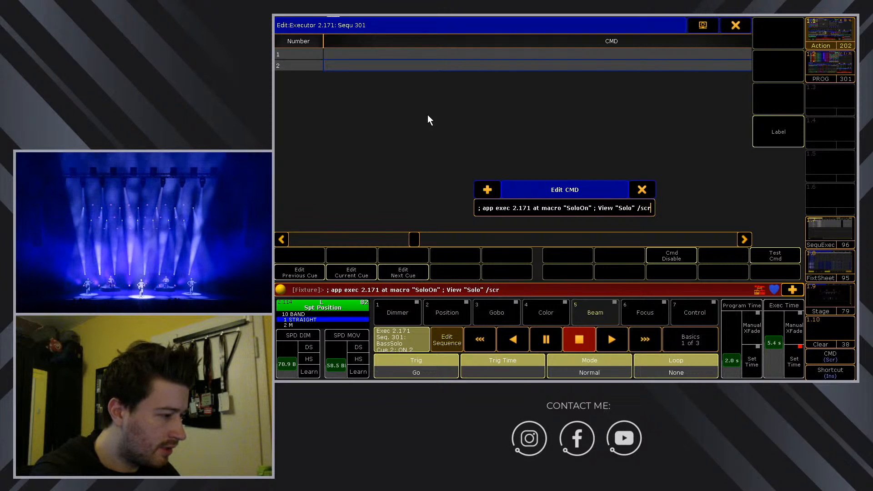
type("een=2")
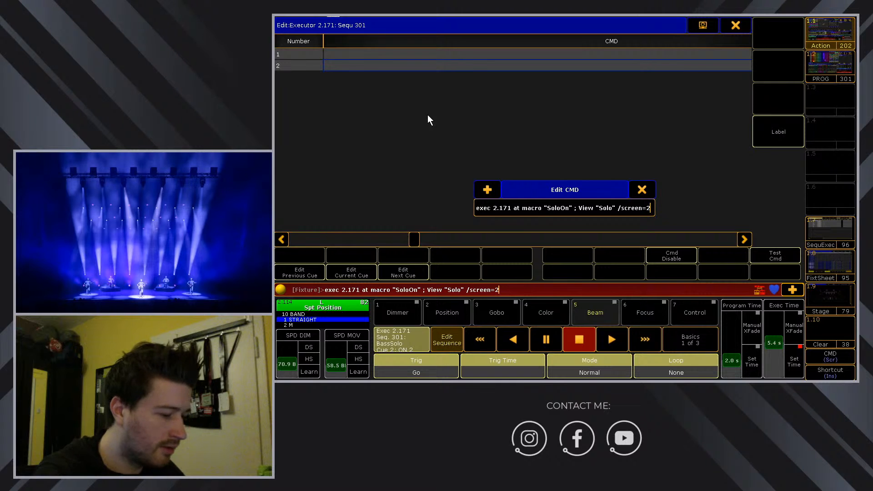
key("Return")
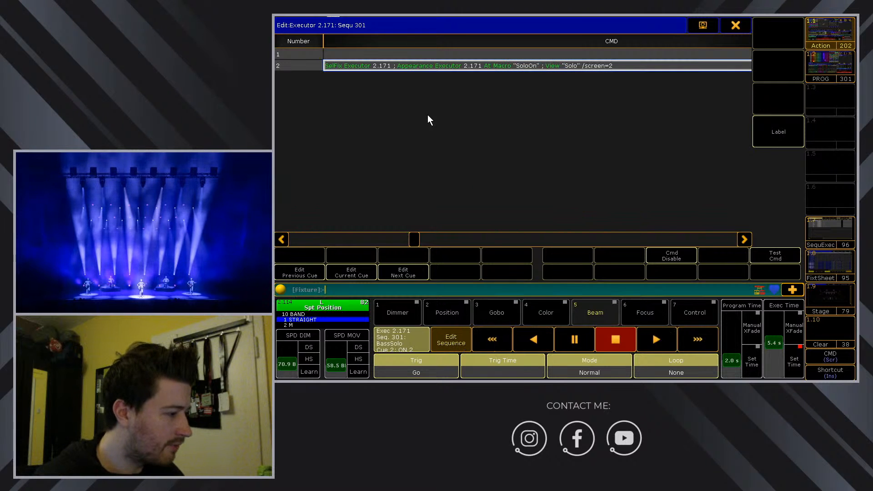
Set cue 1's command to ClearAll ; App Exec 2.171 At Macro "SoloOff" ; View "Action" /screen=2.
double_click(367, 54)
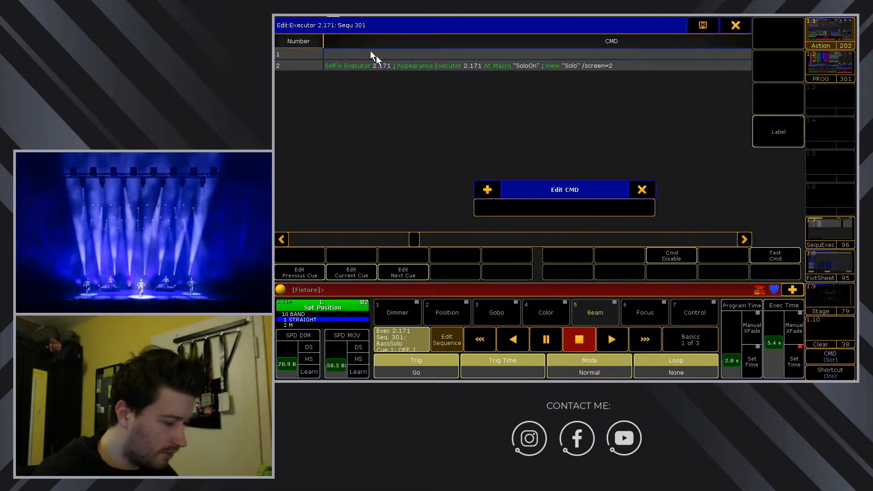
type("Clear")
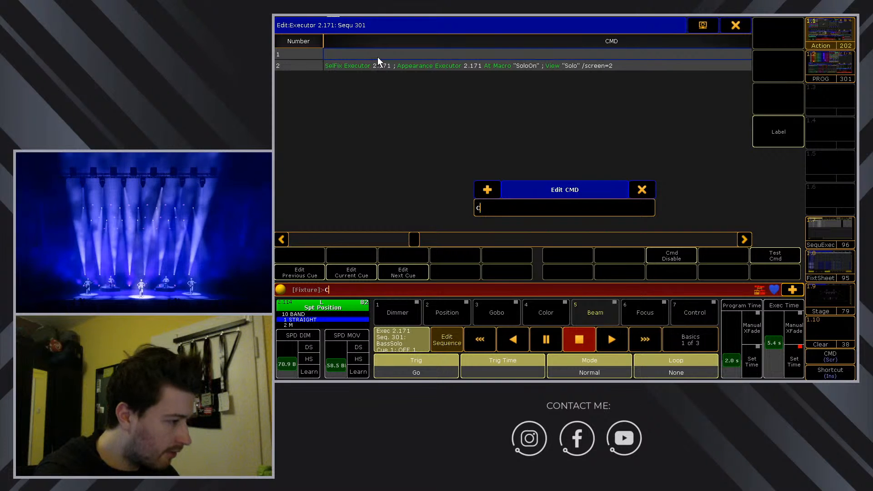
type("A")
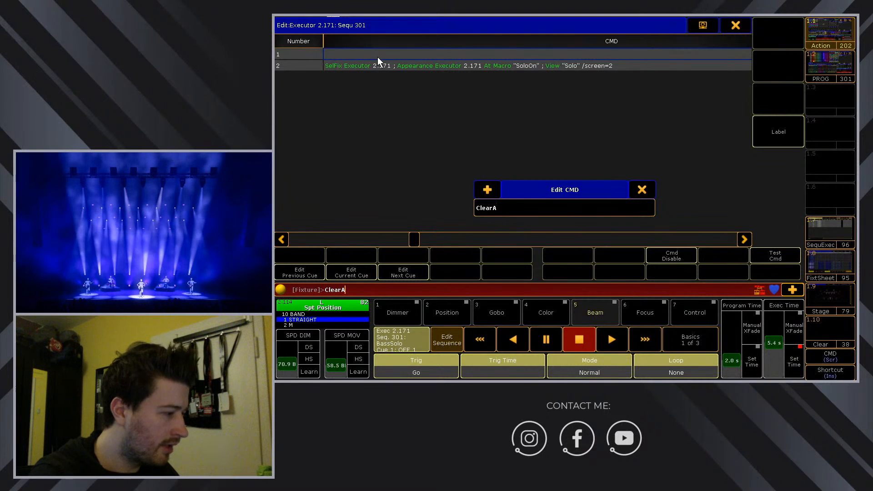
type("; ")
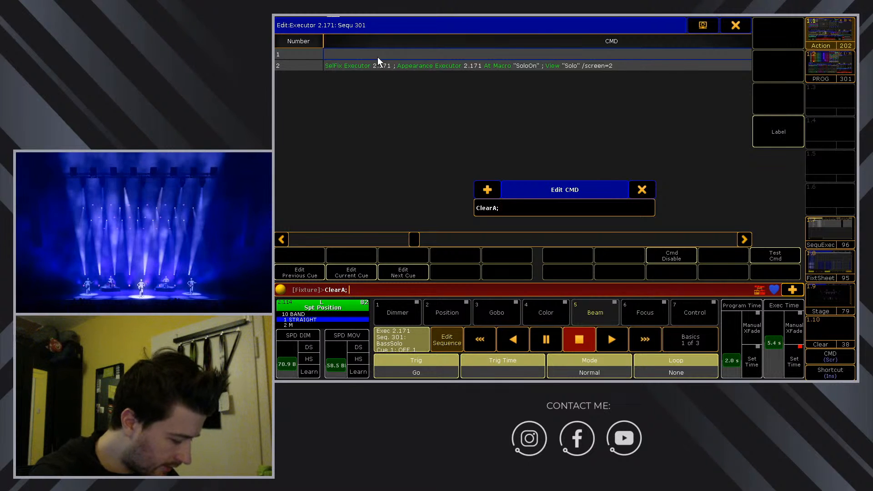
type("App")
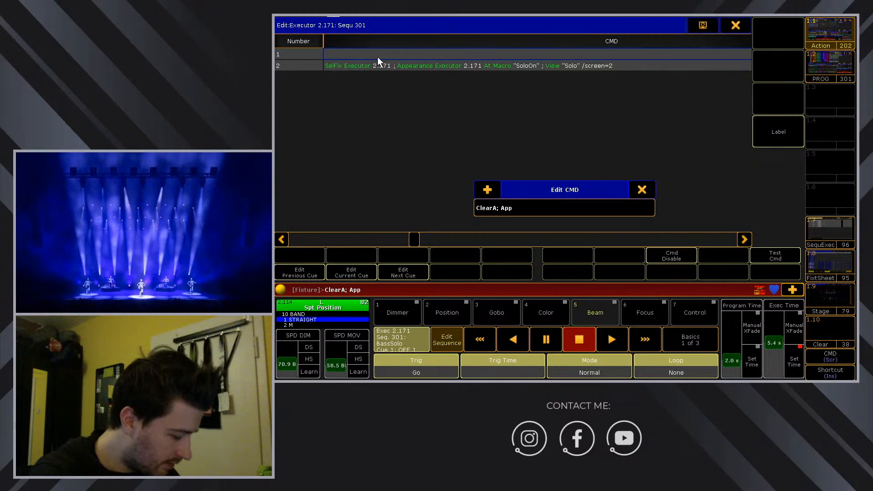
type(" exec ")
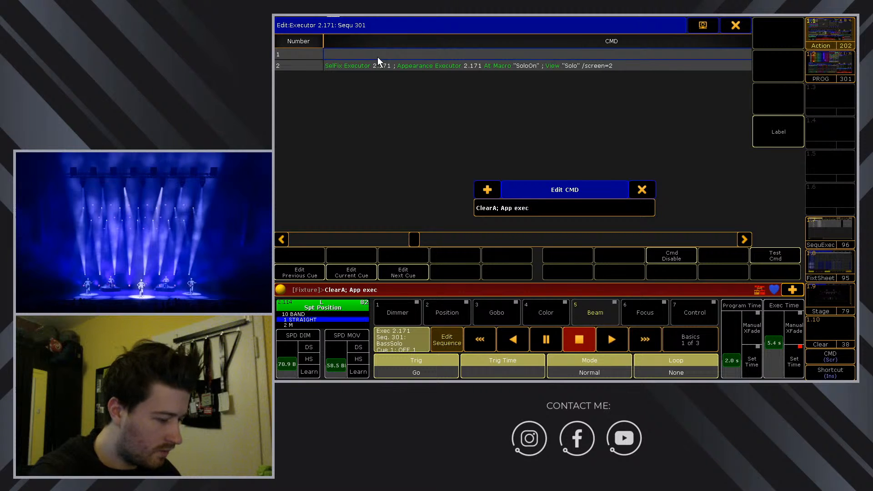
type("2.171")
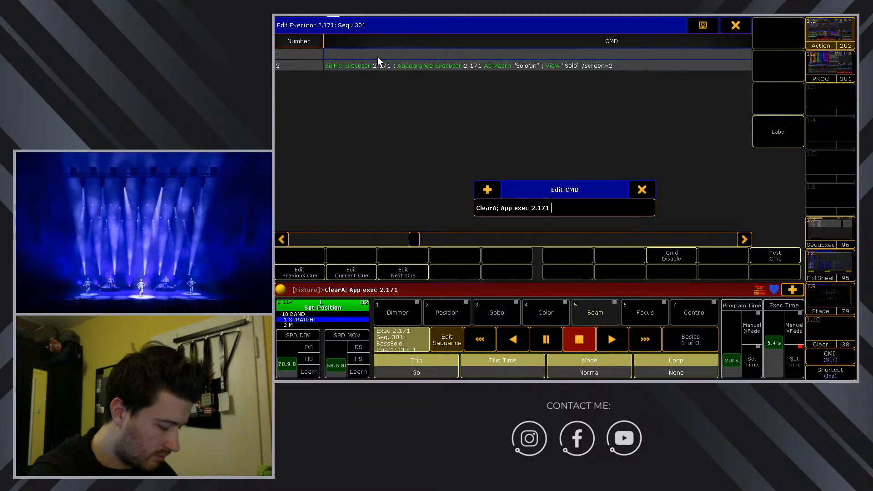
type(" at macro")
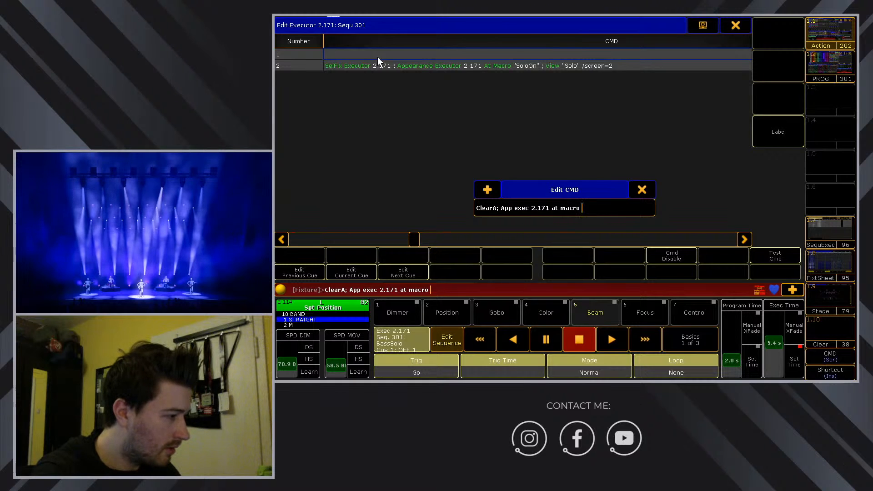
type(" \"SoloOff\"")
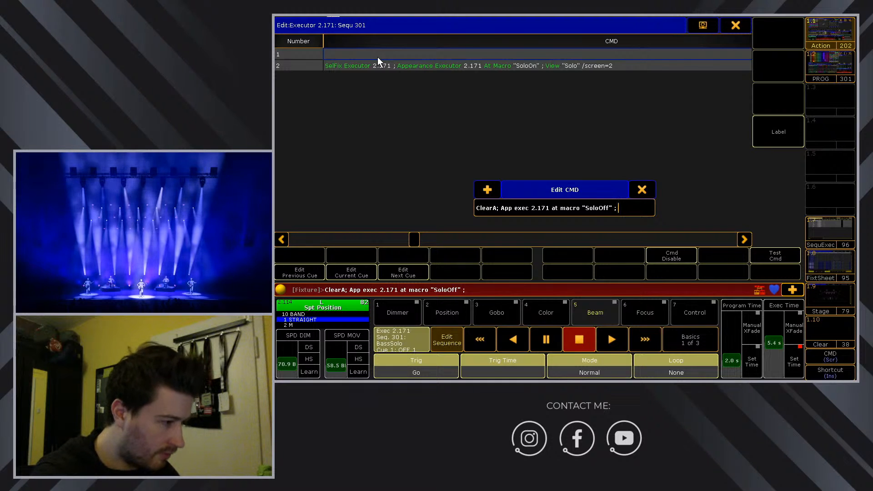
type("iew \"A")
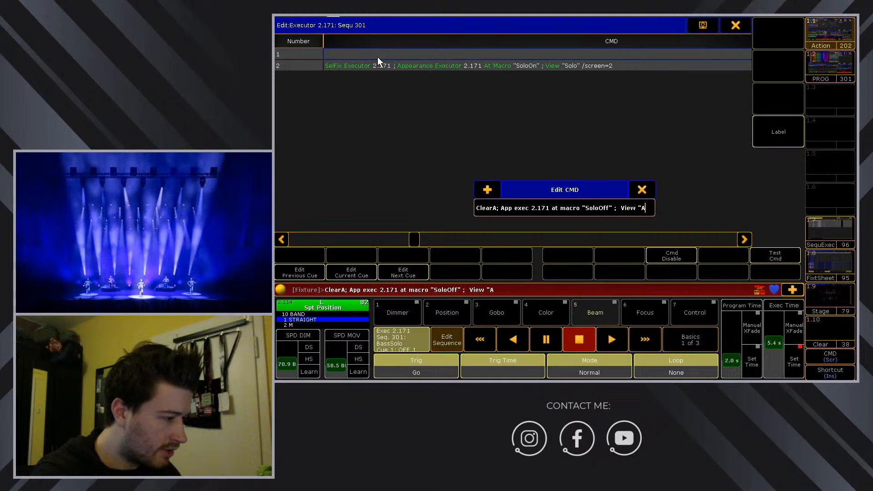
type("ction\"")
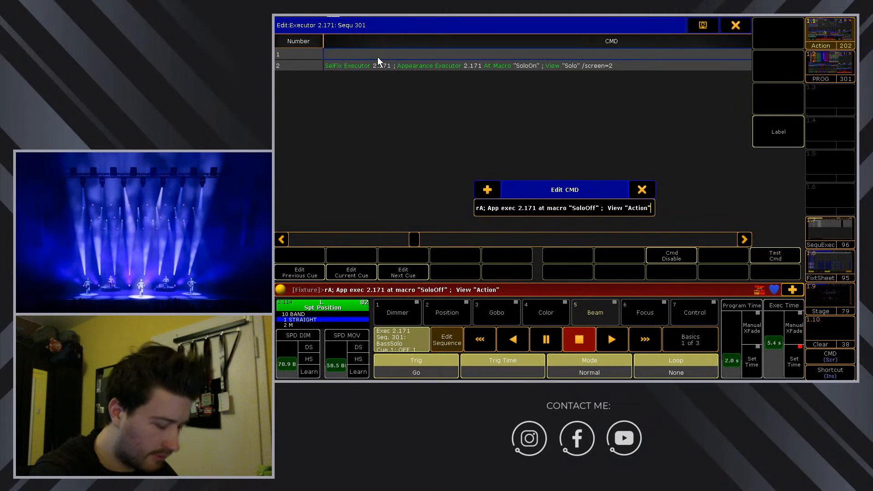
type(" /sc")
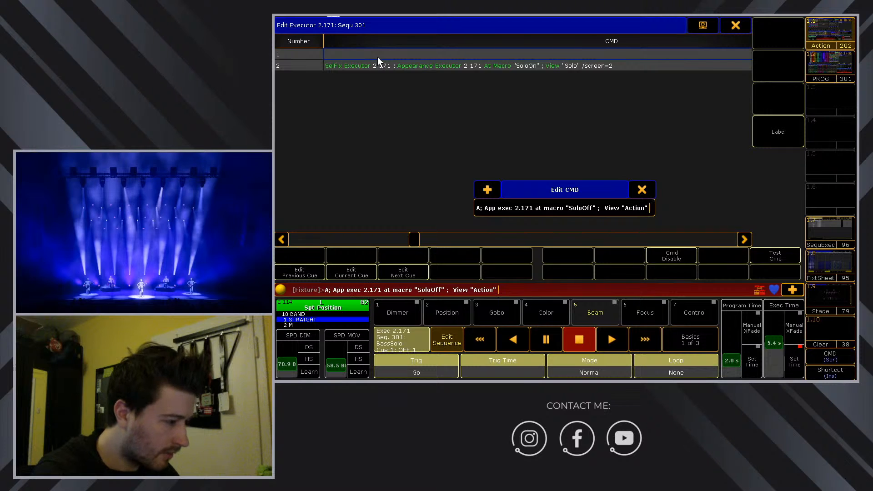
type("reen=2")
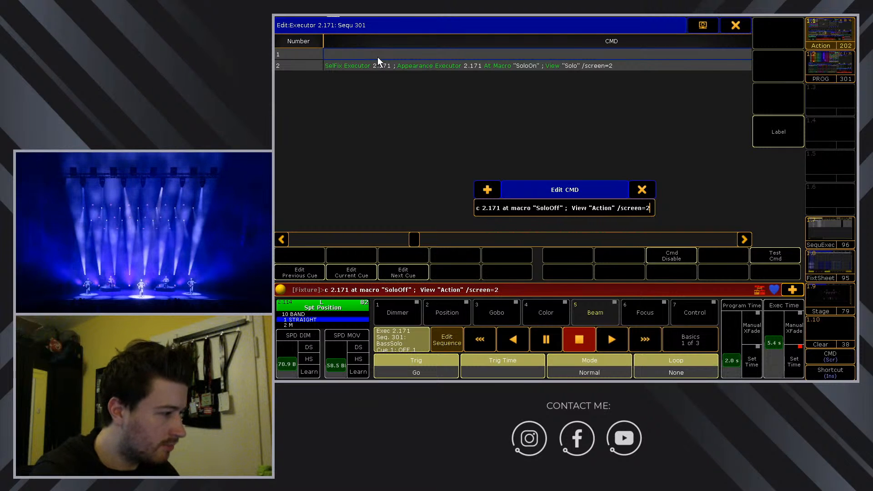
key("Return")
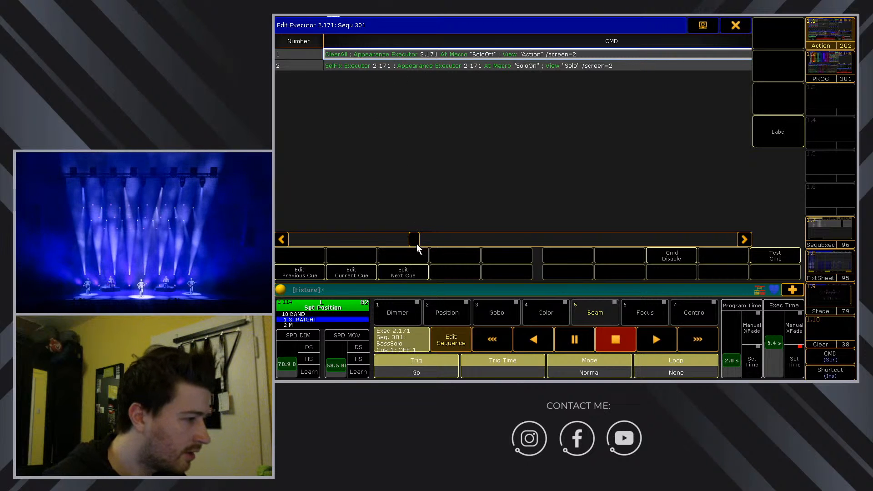
Close the sequence editor and test BassSolo from its OFF cue to ON and back.
left_click(739, 26)
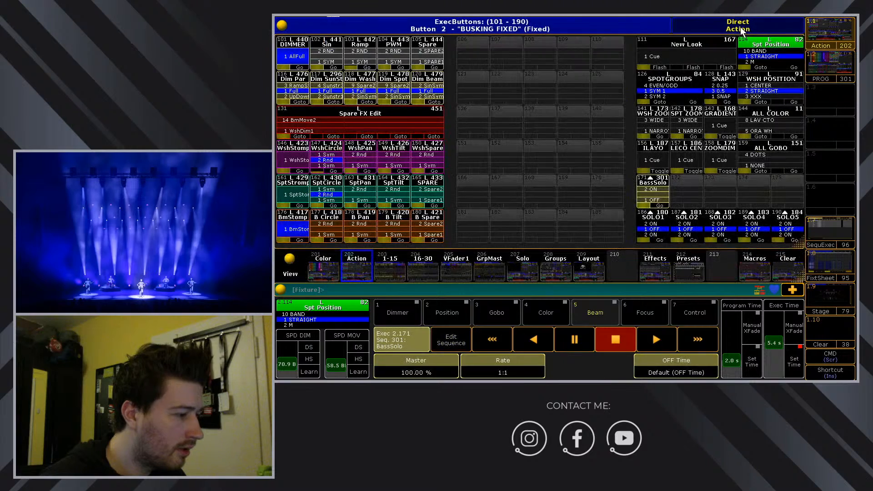
left_click(659, 192)
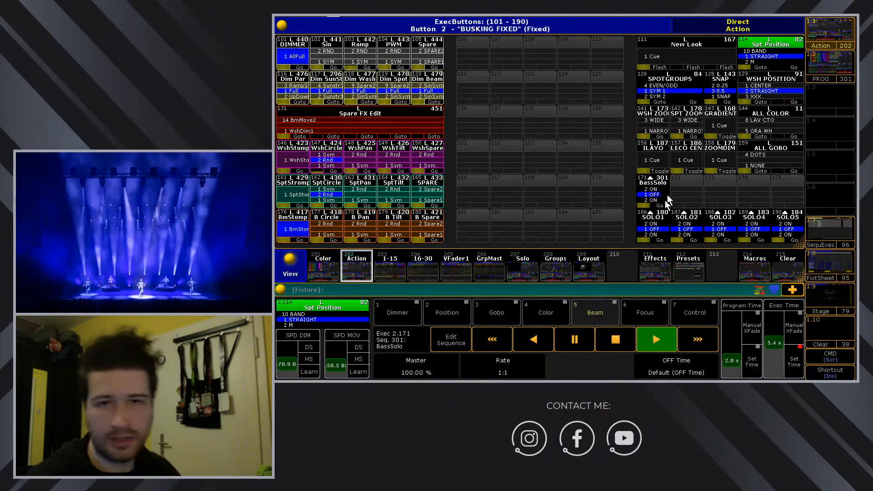
left_click(657, 195)
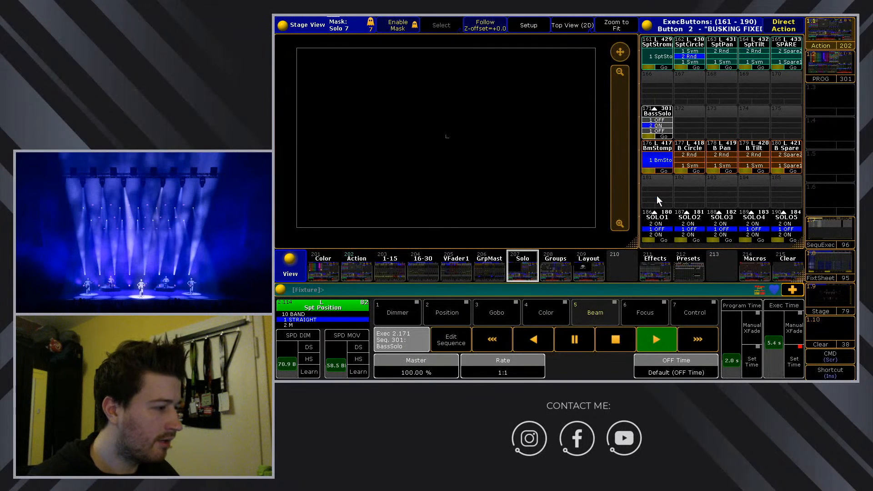
left_click(663, 120)
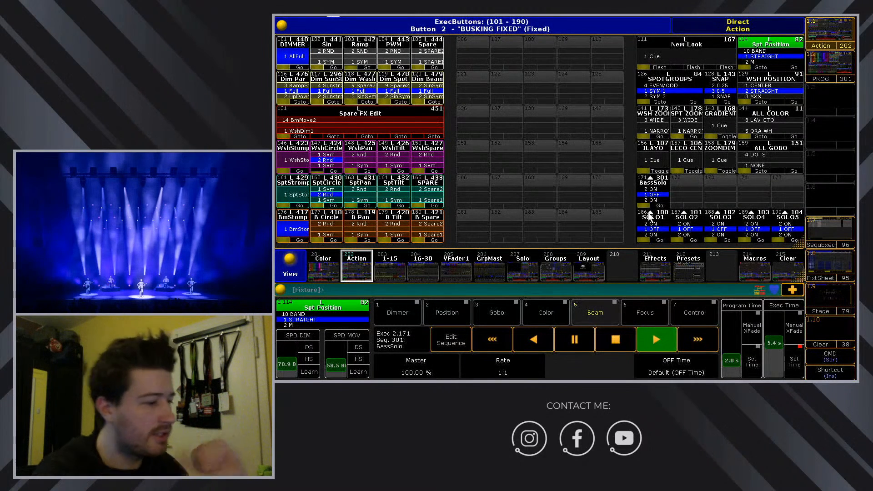
Show the spot fixture layout with the command keypad overlay.
left_click(688, 259)
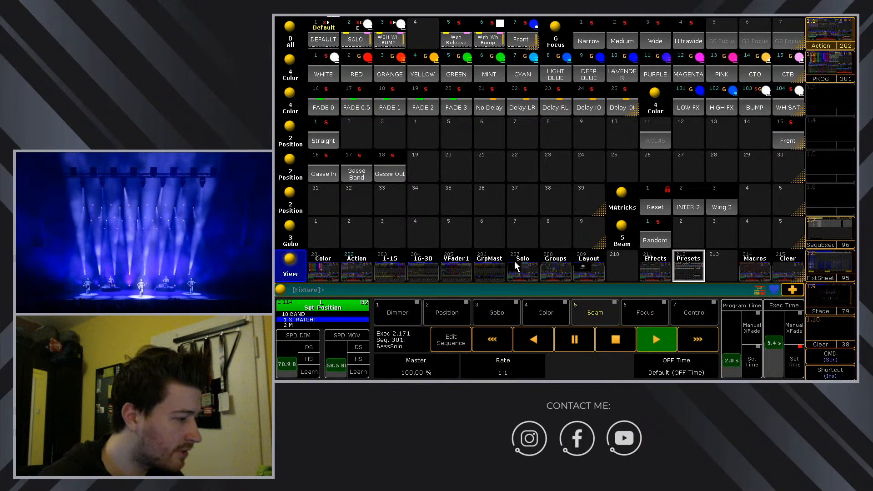
left_click(592, 266)
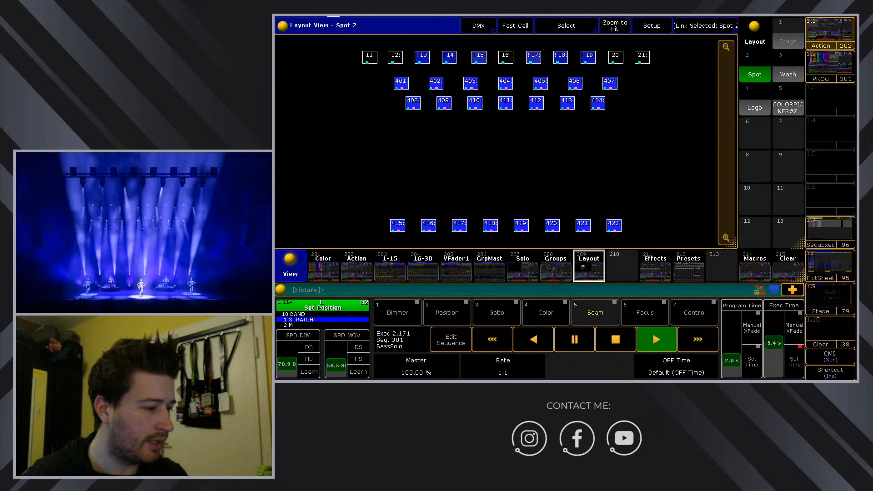
left_click(830, 356)
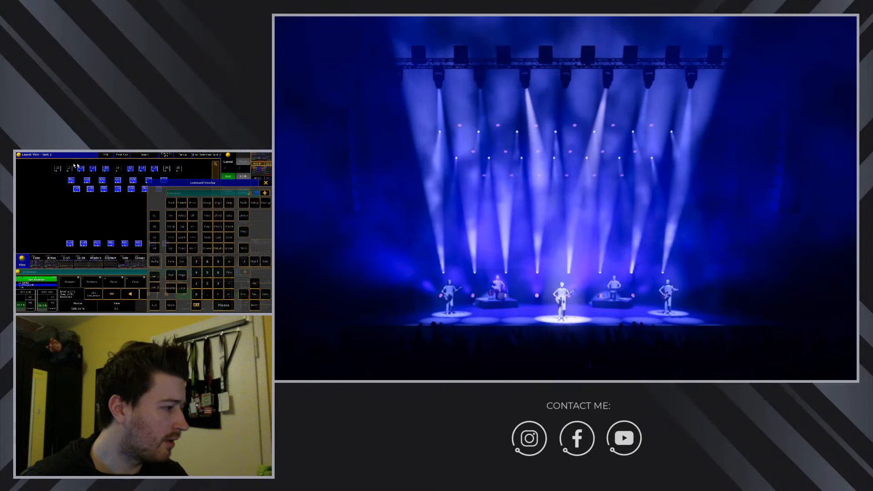
Select the upper spot rows, check them in highlight, then turn highlight off and close the keypad.
mouse_move(32, 164)
left_mouse_down()
mouse_move(124, 179)
mouse_move(191, 174)
left_mouse_up()
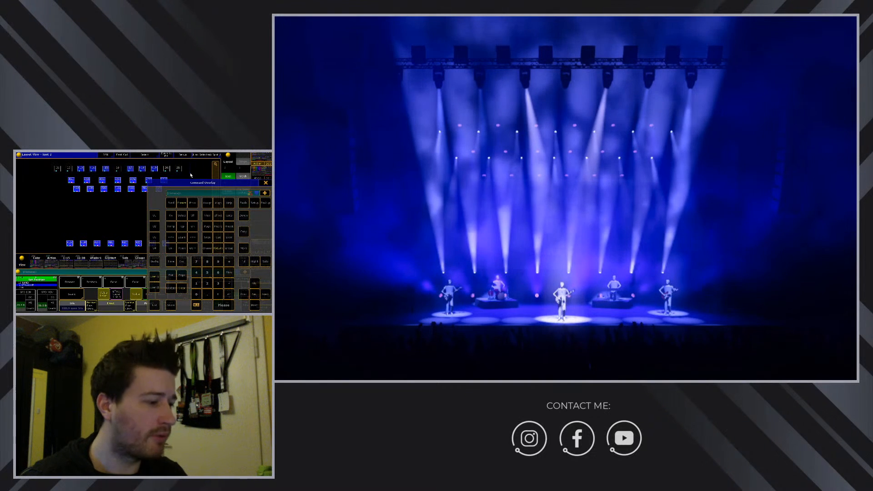
left_click(255, 263)
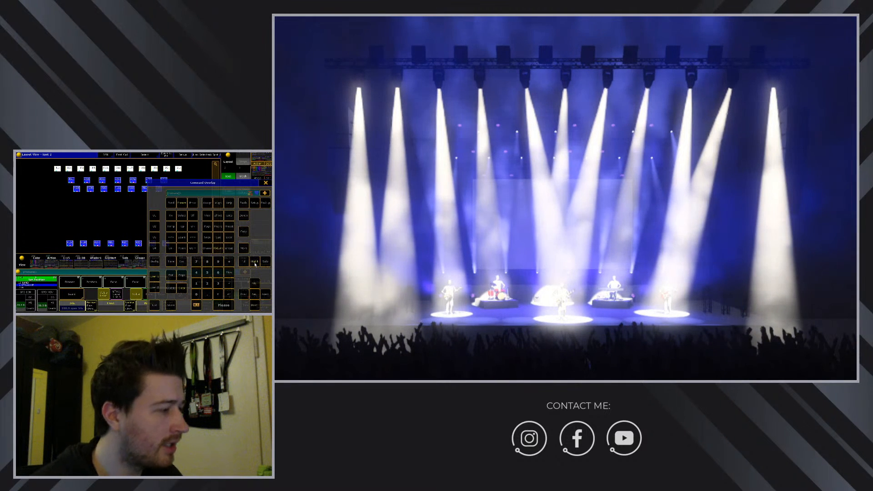
left_click(255, 263)
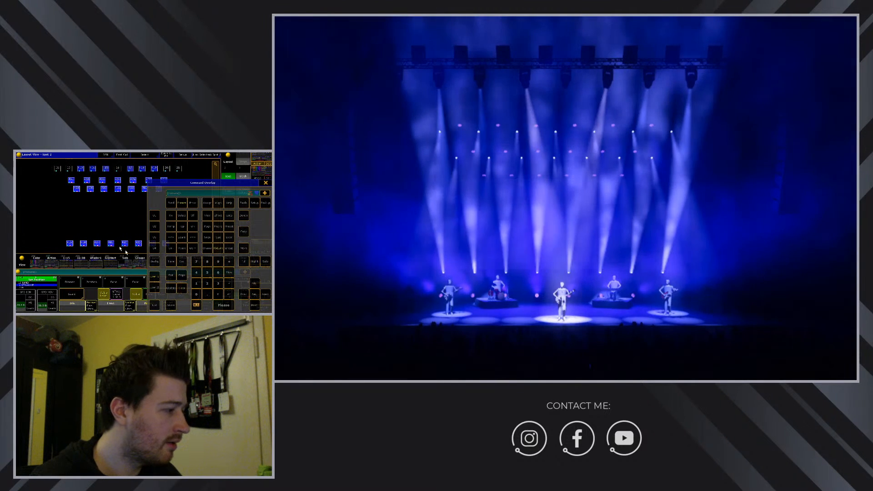
left_click_drag(59, 177, 185, 205)
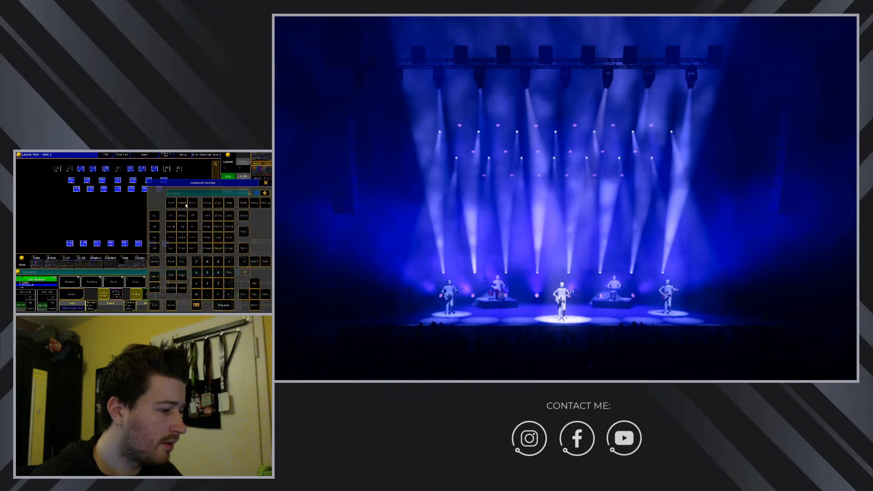
left_click(254, 263)
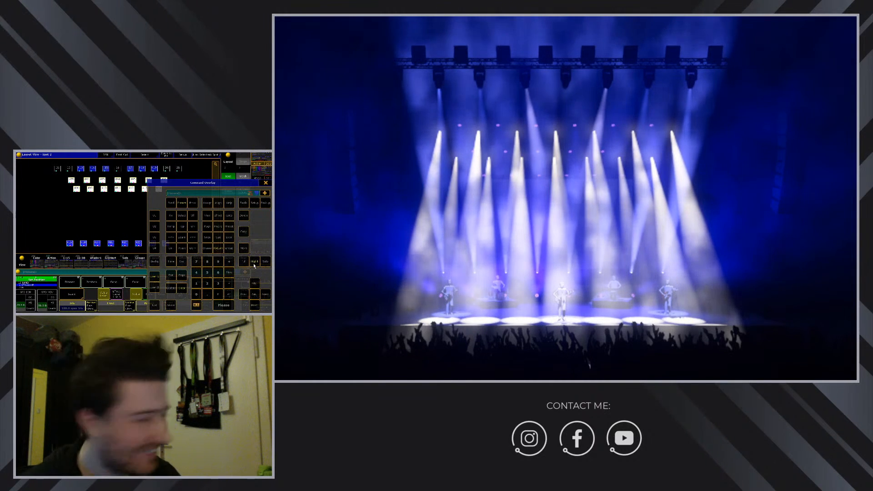
left_click(185, 287)
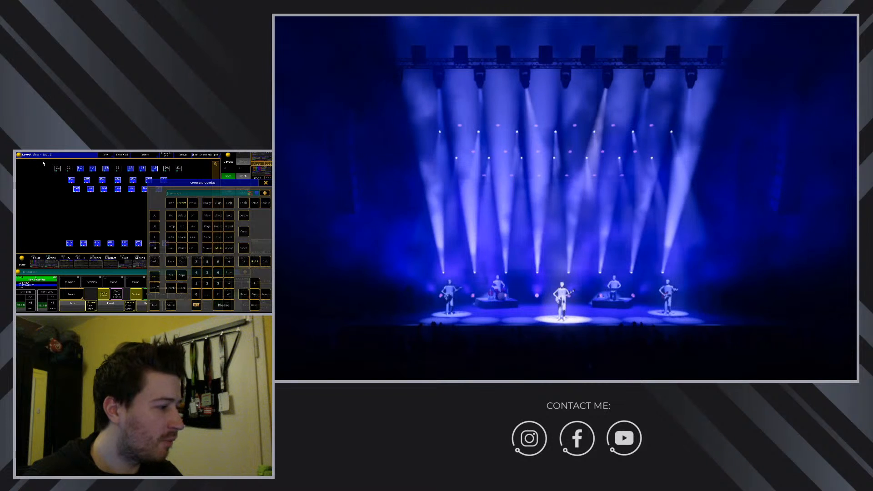
left_click(192, 202)
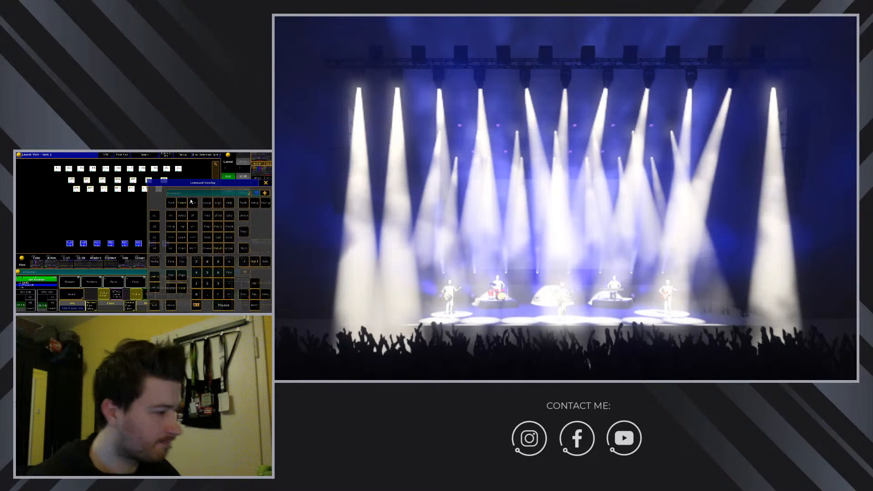
left_click(254, 262)
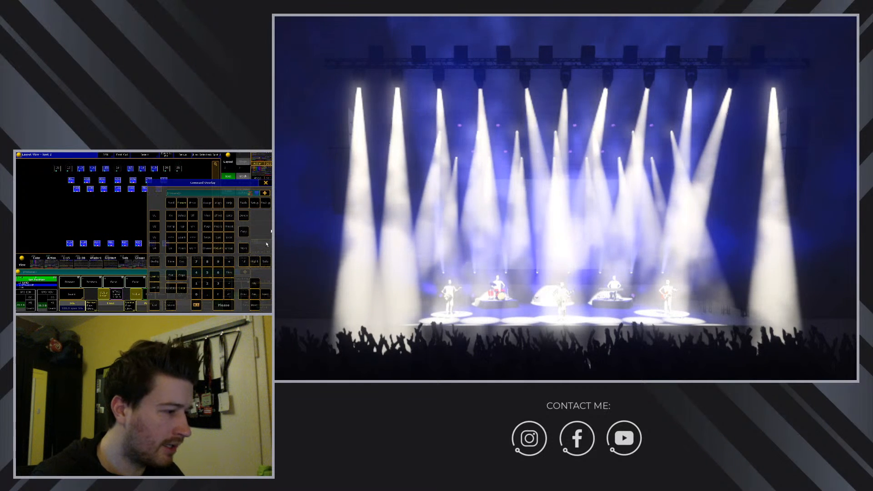
left_click(266, 182)
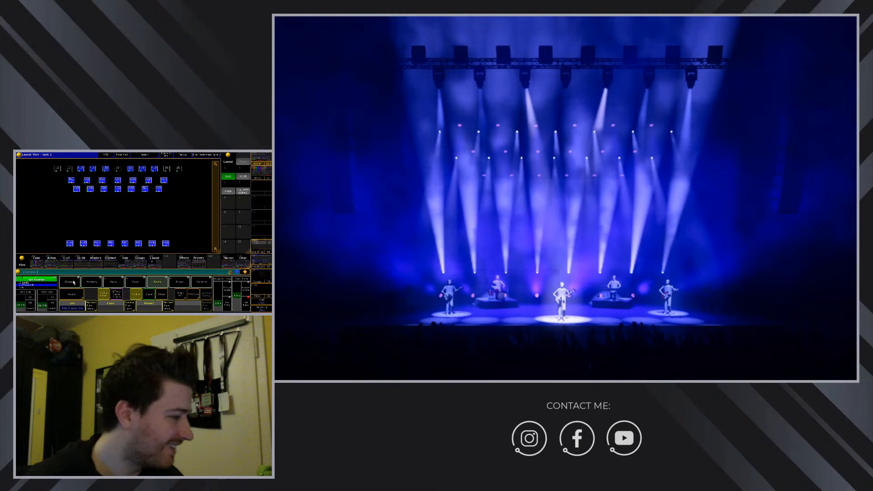
Set the selected spots' Dim attribute to 100 through the value entry.
left_click(74, 282)
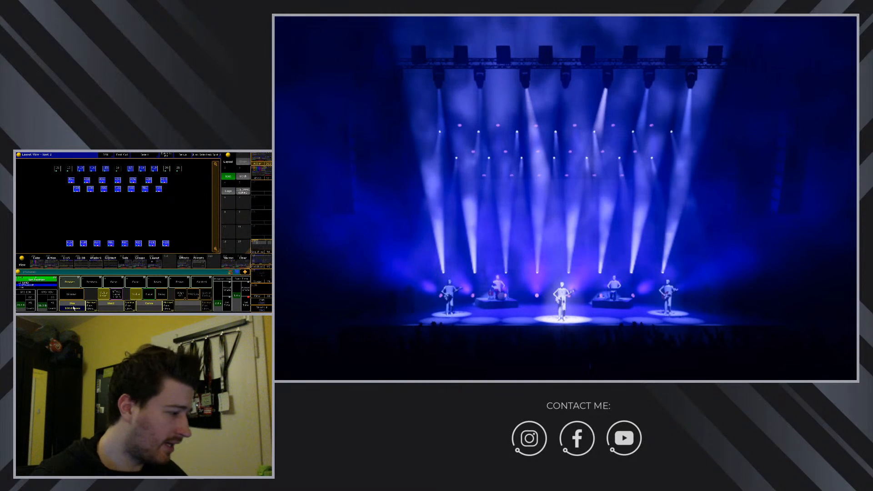
left_click(74, 308)
left_click(190, 220)
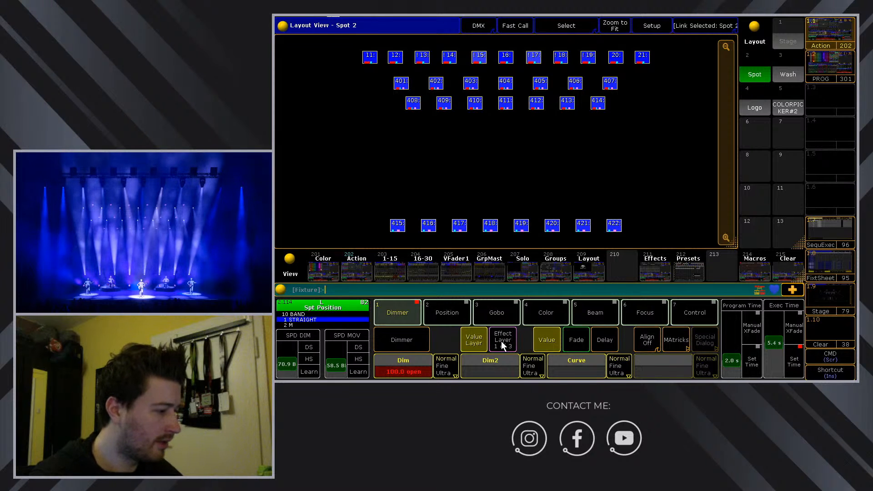
Apply the Stomp 1 effect form to the spots' dimmer.
left_click(502, 341)
left_click(407, 358)
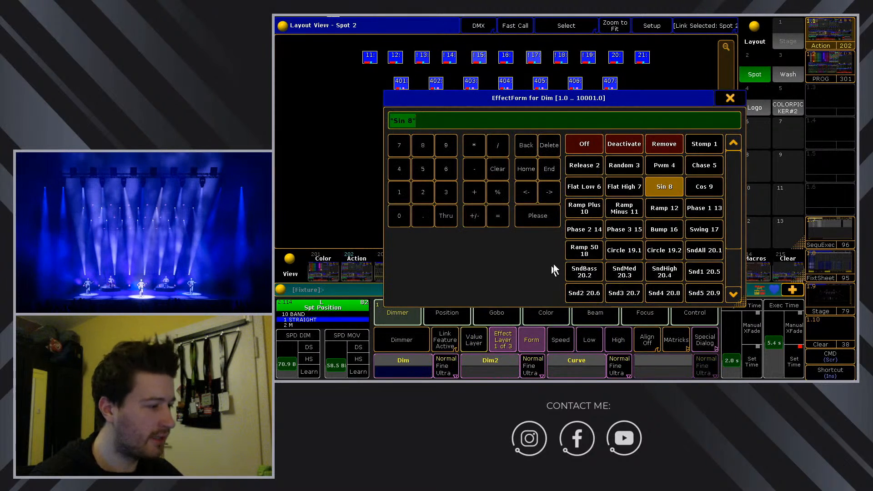
left_click(719, 142)
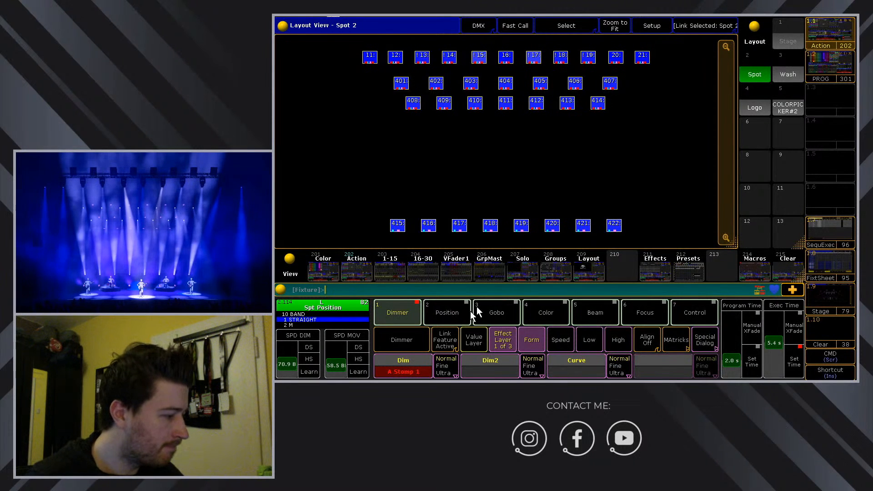
Set the pan/tilt effect form to Stomp 1 instead of Random 3.
left_click(451, 314)
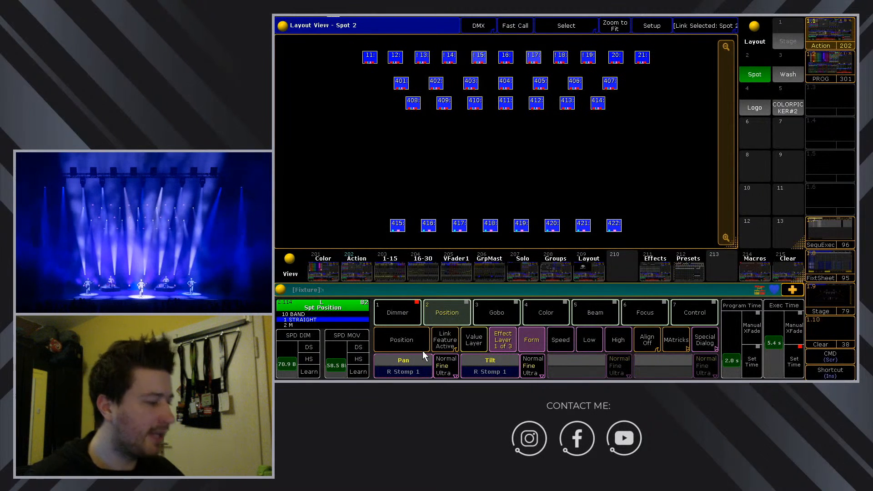
left_click(473, 342)
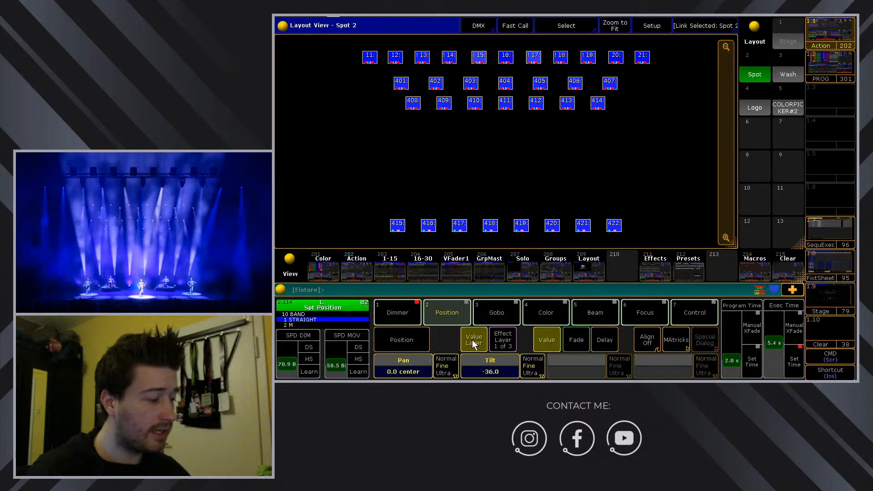
left_click(504, 340)
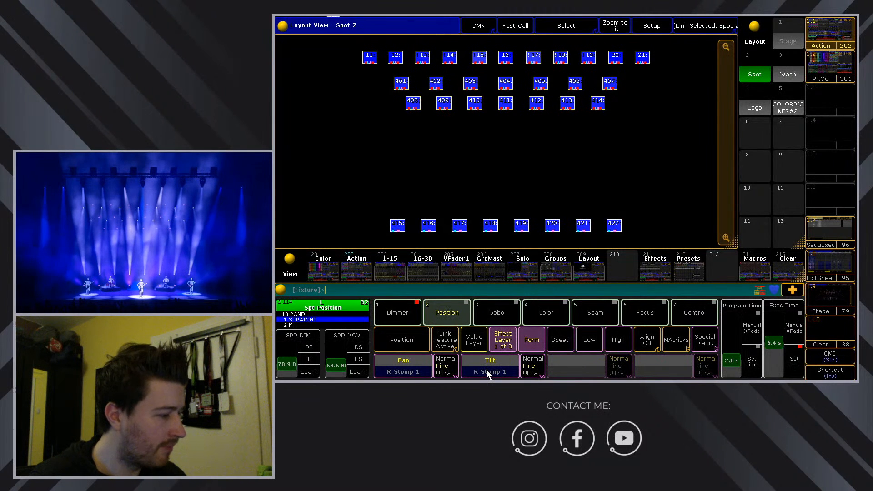
left_click(474, 340)
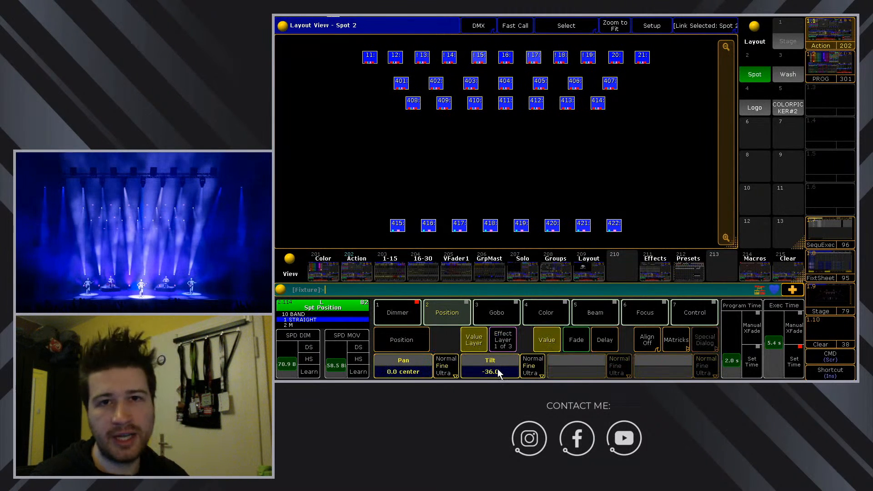
left_click(502, 341)
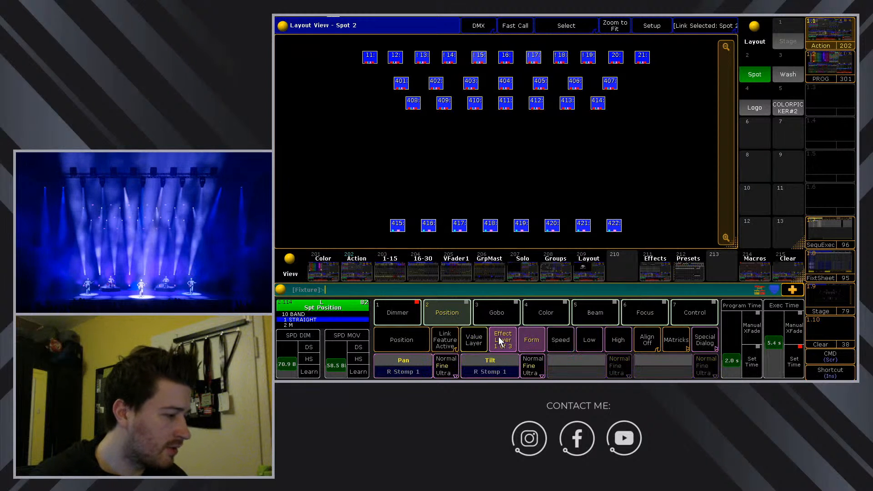
left_click(713, 342)
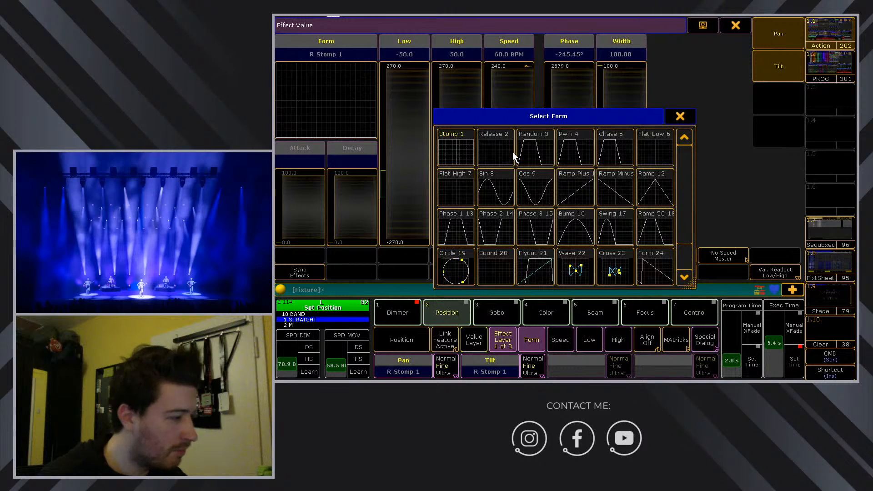
left_click(534, 145)
left_click(377, 81)
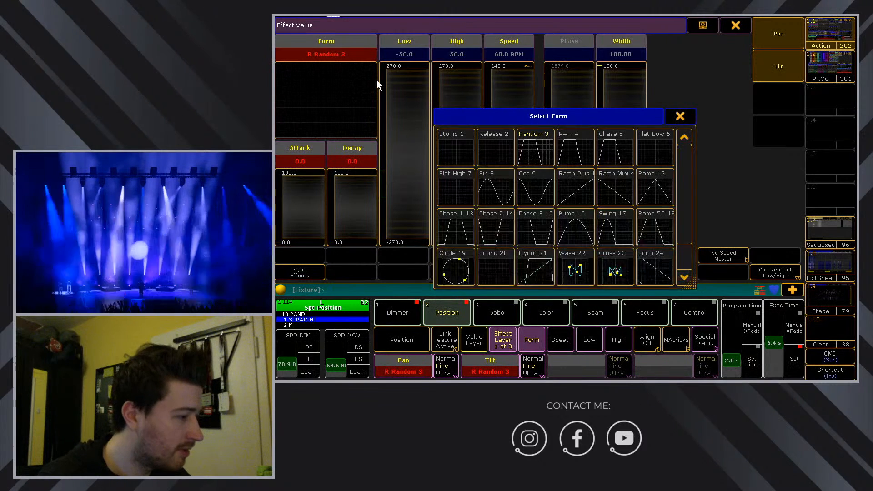
left_click(457, 146)
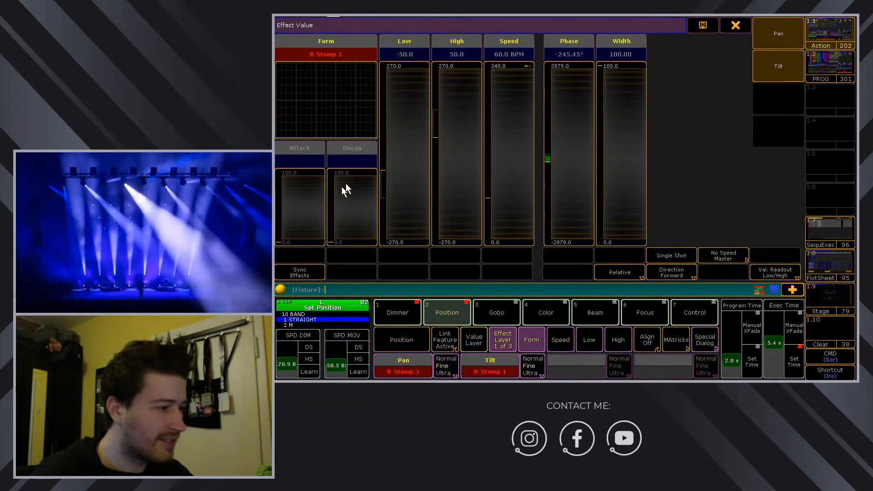
left_click(741, 23)
Set gobo wheels 1, 2 and 3 to open.
left_click(511, 319)
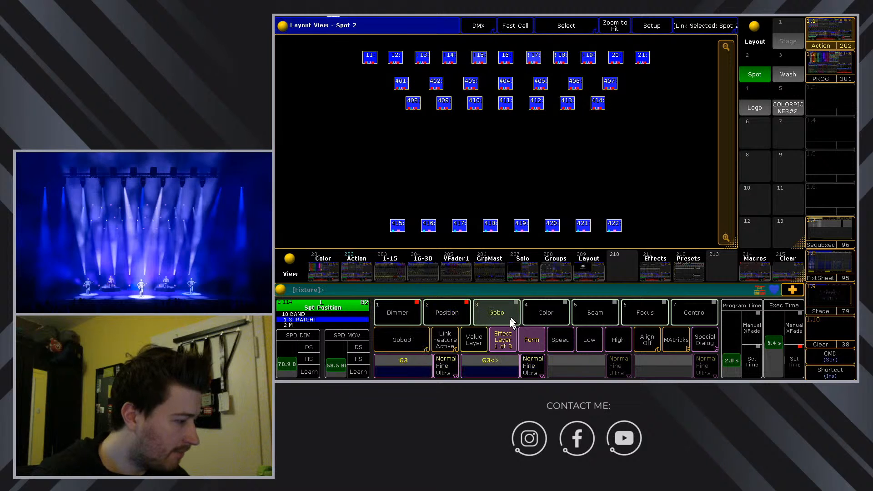
left_click(408, 340)
left_click(473, 337)
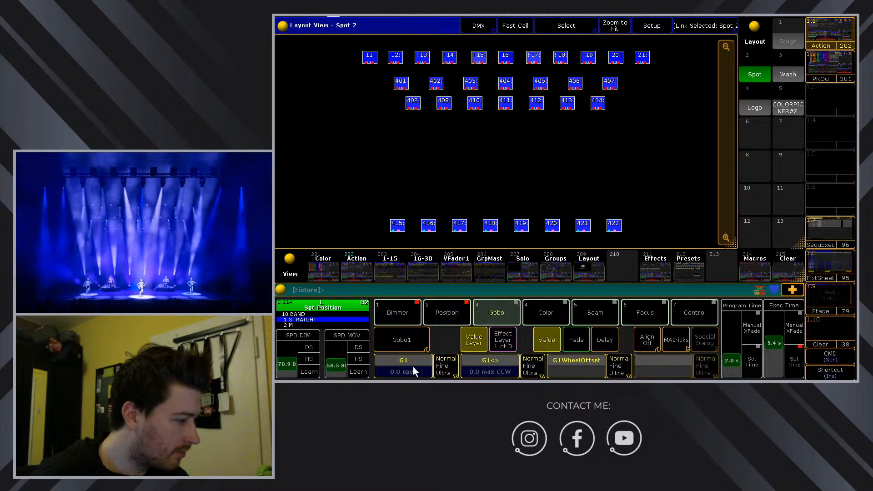
left_click(413, 367)
left_click(631, 197)
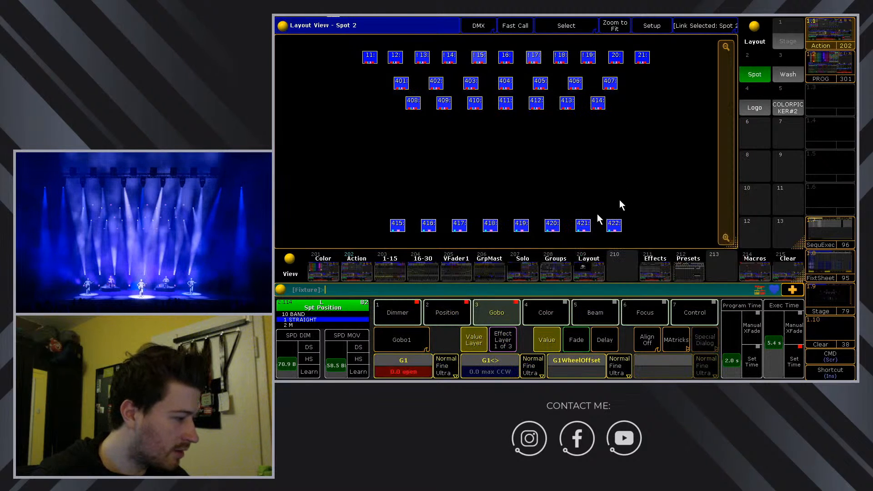
left_click(411, 348)
left_click(417, 363)
left_click(624, 184)
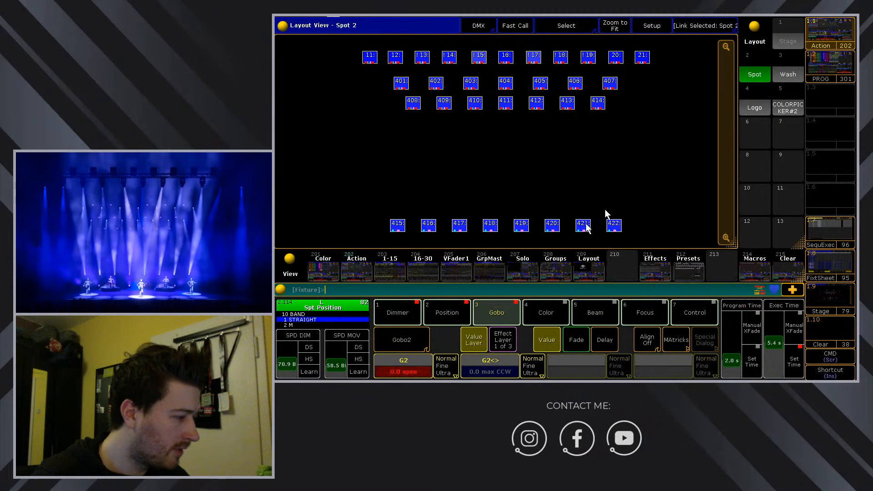
left_click(397, 342)
left_click(404, 366)
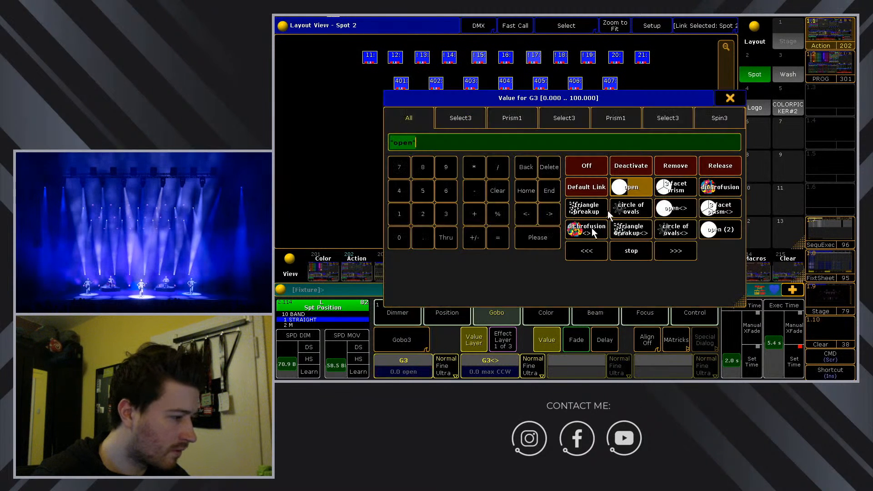
left_click(632, 189)
Give gobo wheels 1–3 a Stomp 1 effect form and bring up the preset pools.
left_click(506, 339)
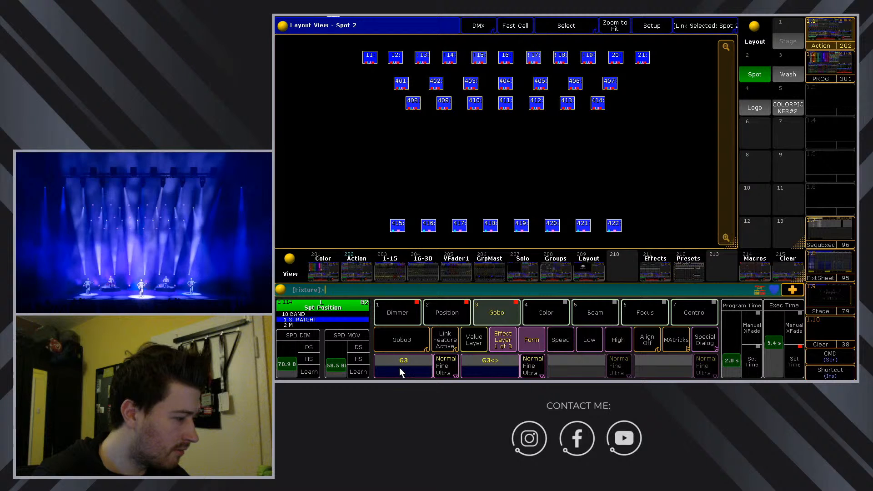
left_click(399, 368)
left_click(704, 144)
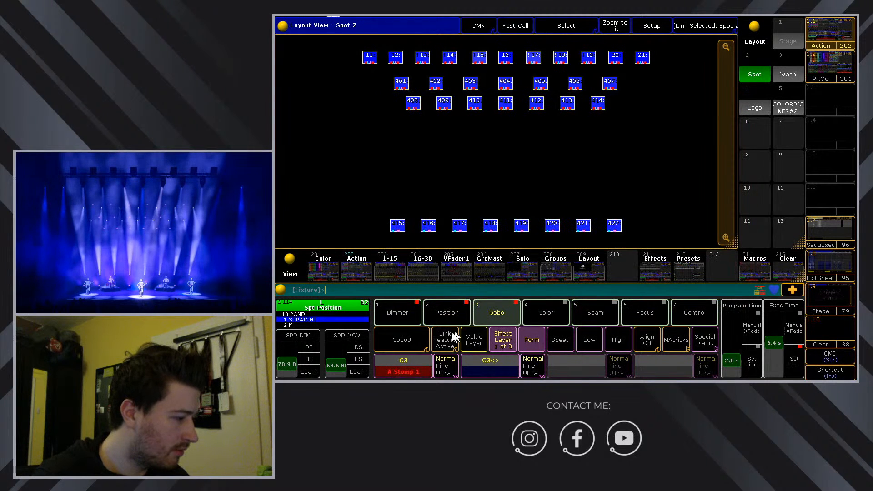
left_click(406, 345)
left_click(409, 365)
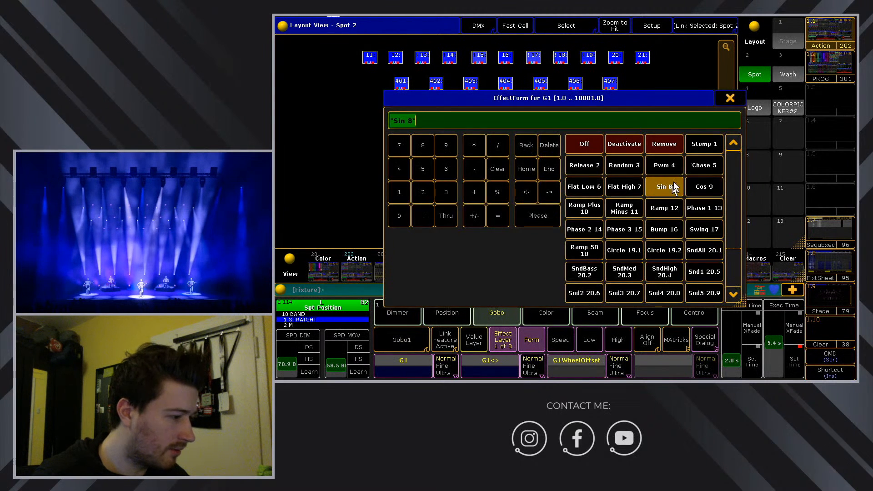
left_click(705, 142)
left_click(395, 343)
left_click(409, 369)
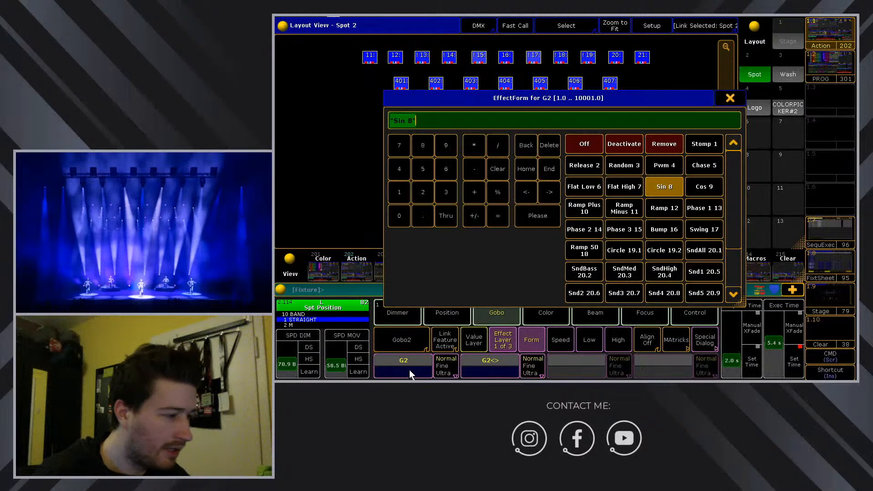
left_click(706, 147)
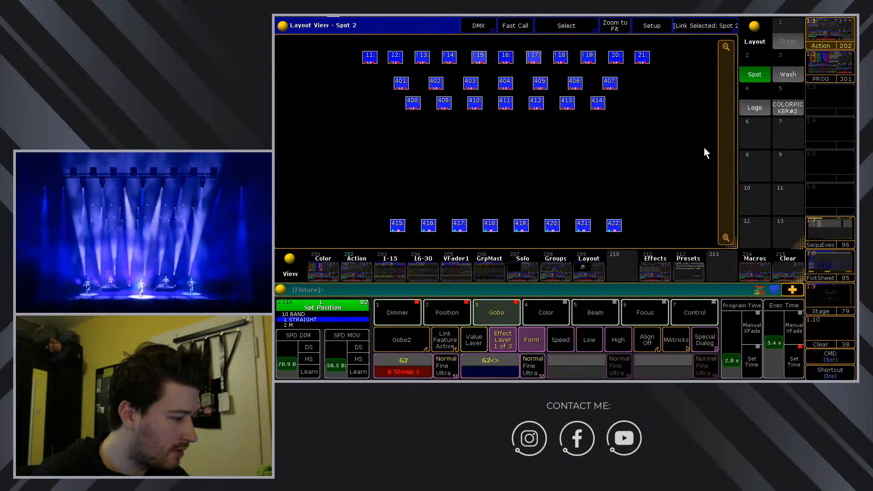
left_click(546, 311)
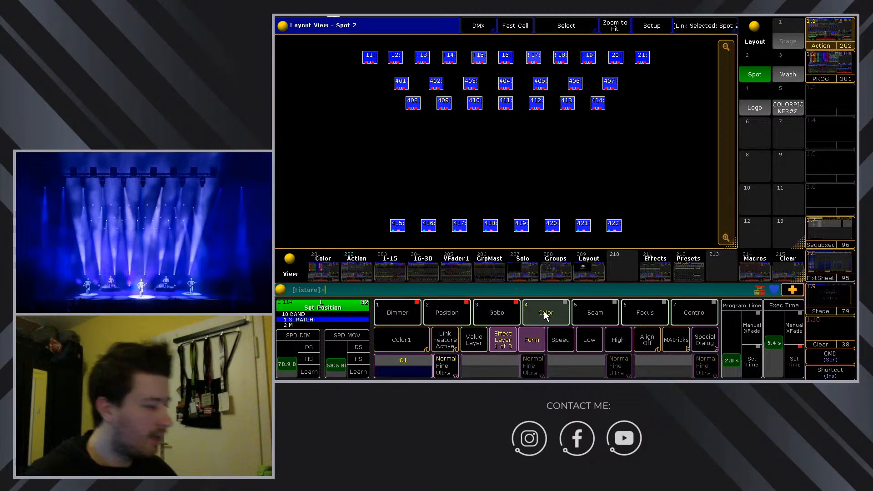
left_click(475, 340)
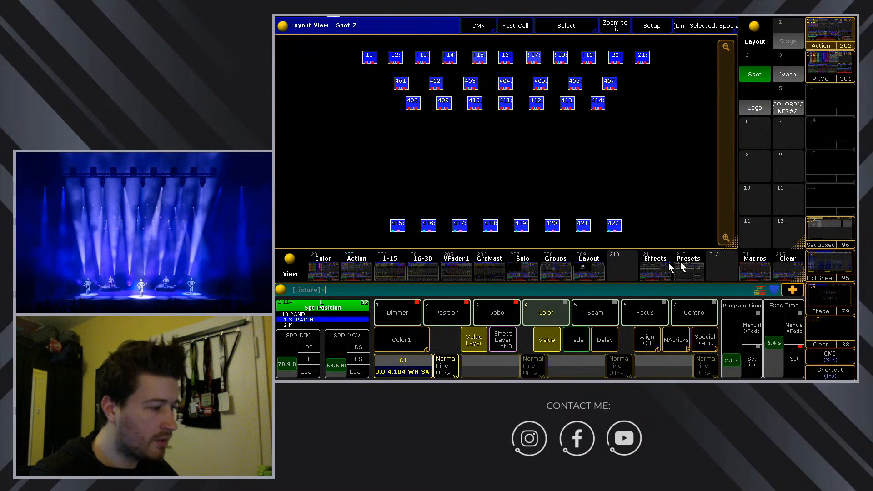
left_click(688, 265)
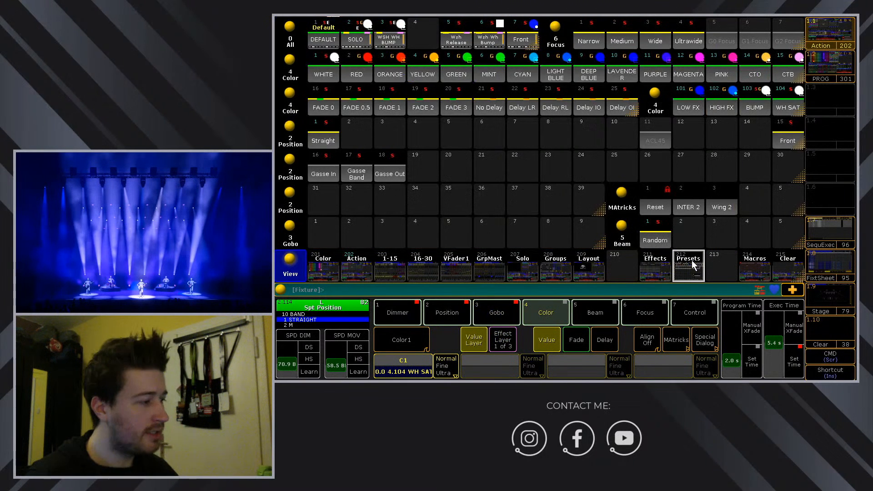
Apply the WHITE colour preset and give the red, green and blue channels a Stomp 1 effect.
left_click(322, 71)
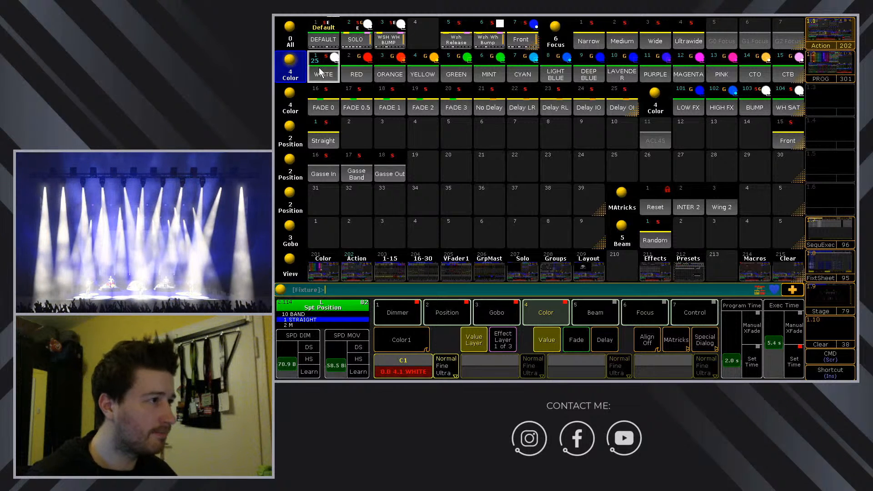
left_click(502, 340)
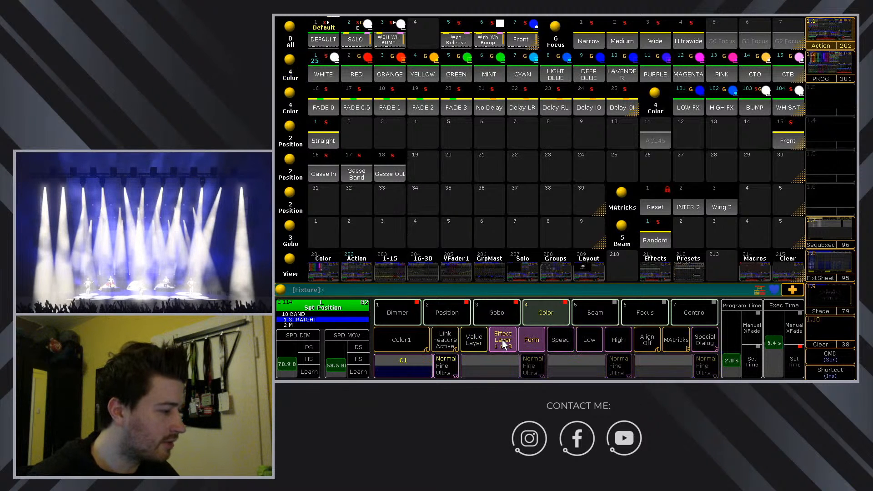
left_click(401, 340)
left_click(411, 358)
left_click(411, 359)
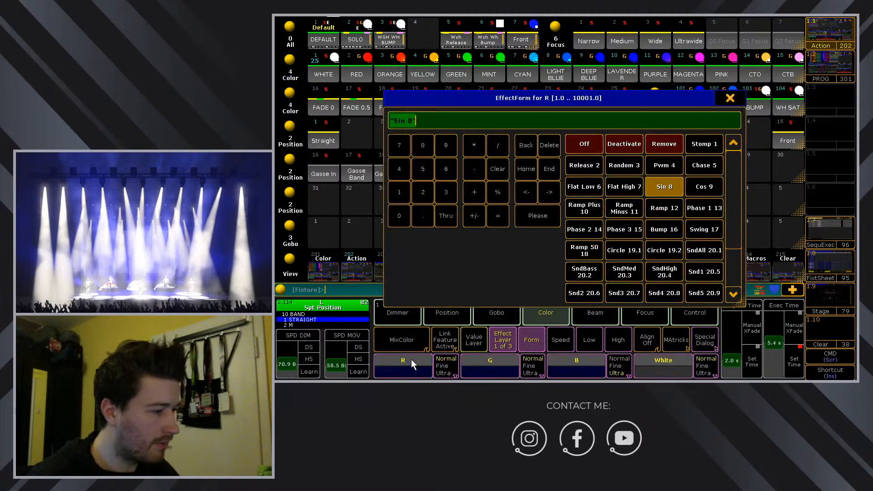
left_click(712, 142)
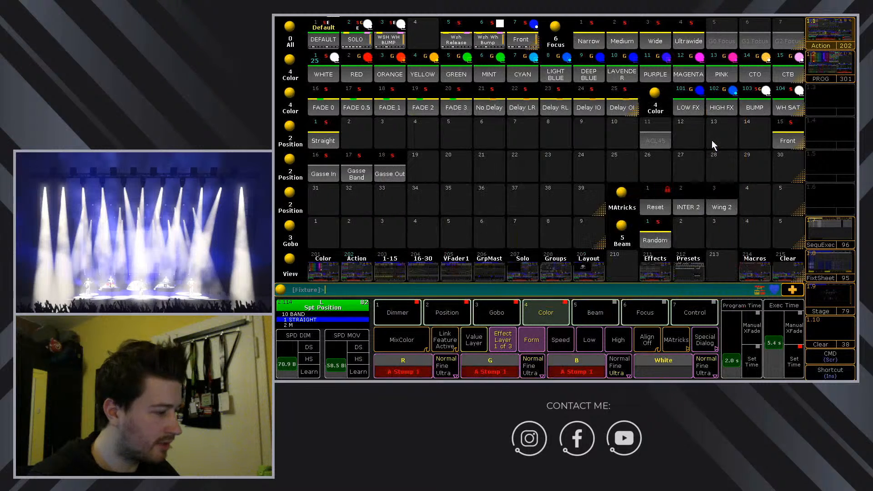
Set the shutter to open with a Stomp 1 effect form.
left_click(599, 315)
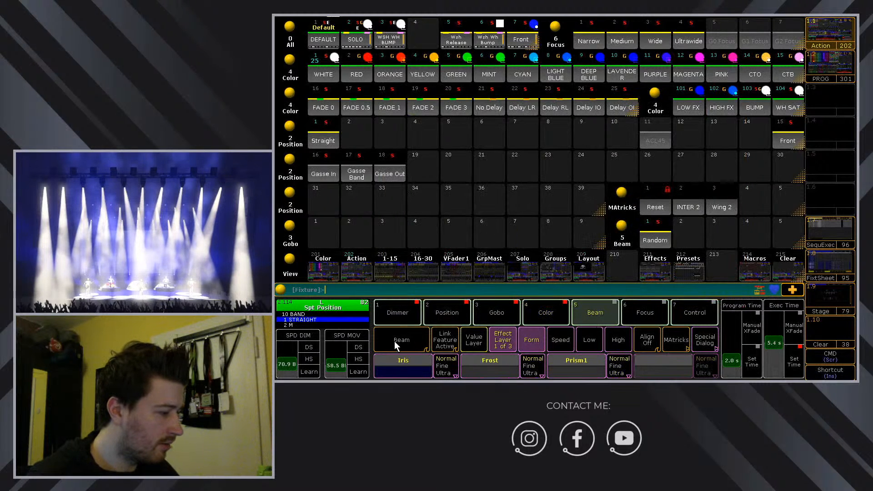
left_click(474, 342)
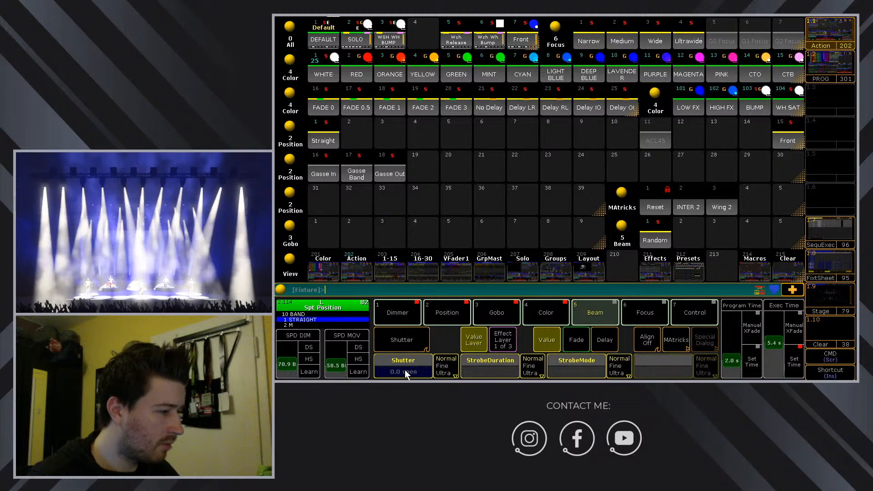
left_click(405, 370)
left_click(648, 185)
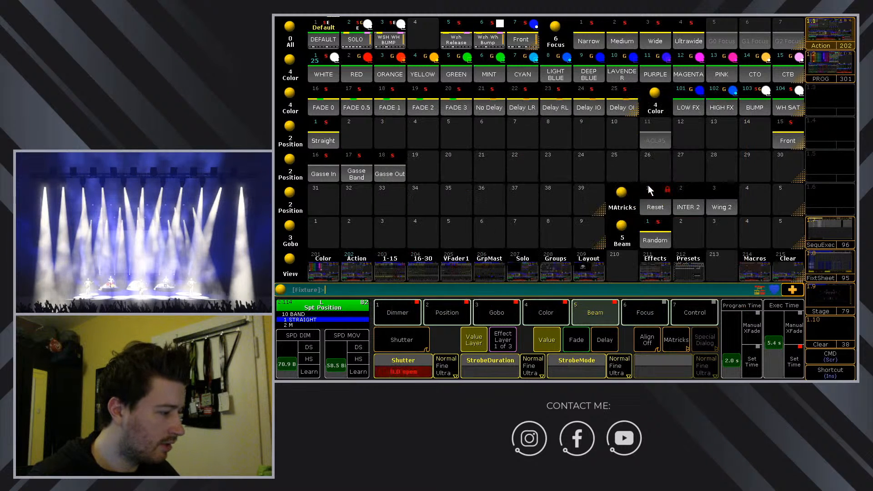
left_click(512, 338)
left_click(390, 361)
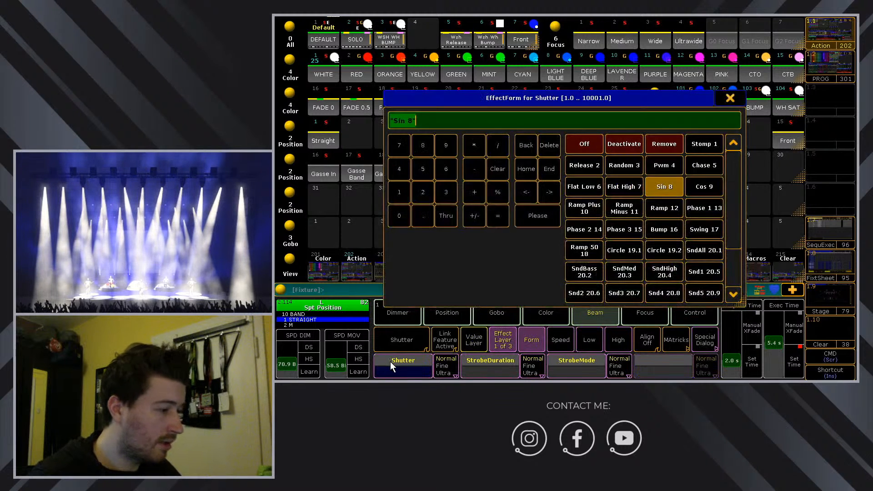
left_click(701, 145)
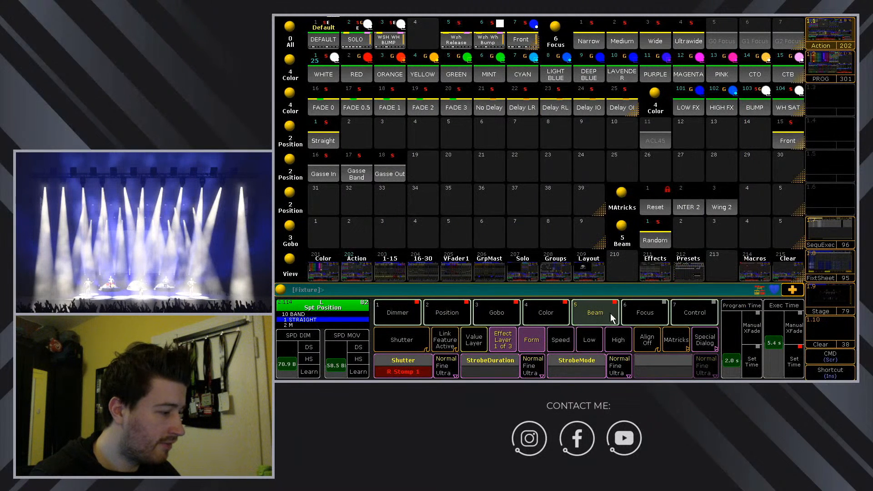
Set the spots' zoom to narrow and give it a Stomp 1 effect form.
left_click(638, 309)
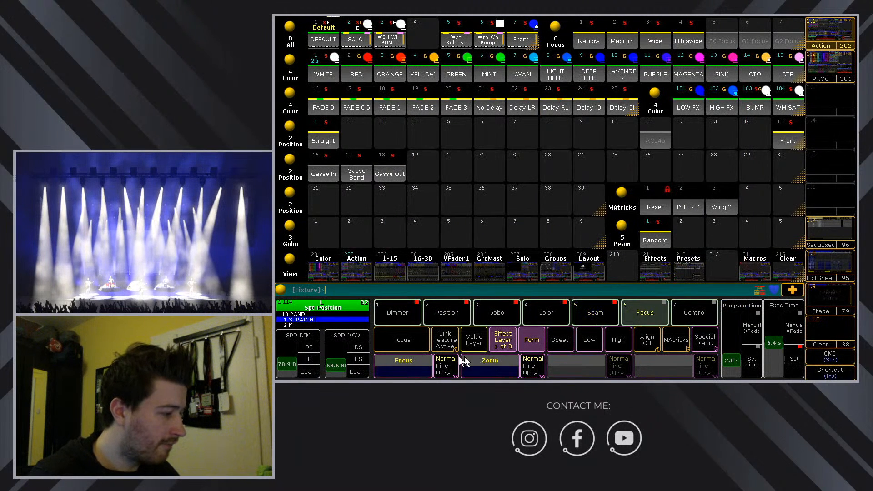
left_click(485, 339)
left_click(493, 371)
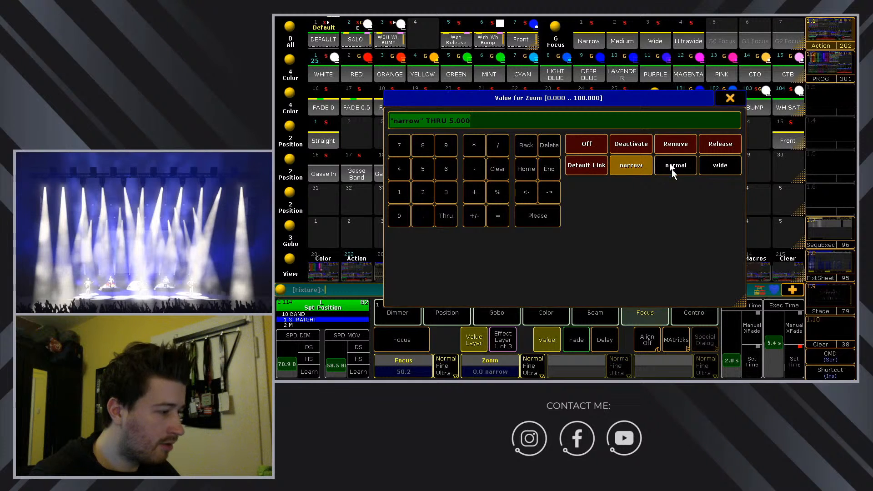
left_click(631, 165)
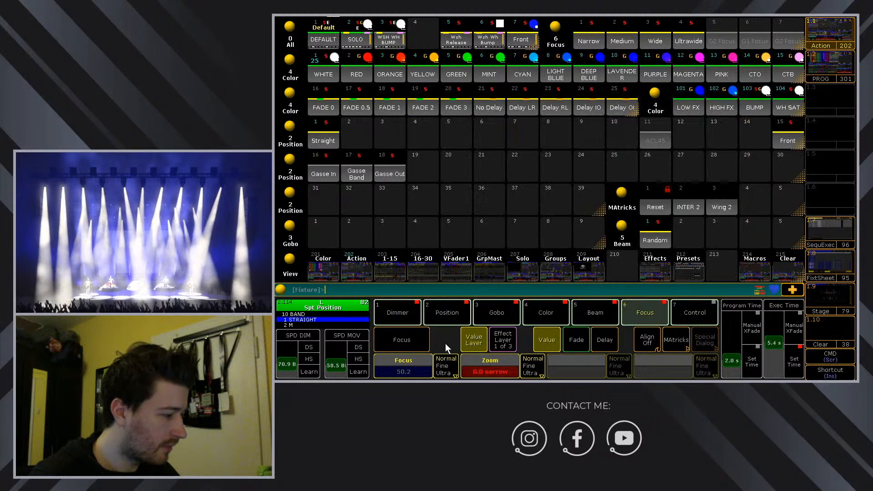
left_click(497, 337)
left_click(493, 365)
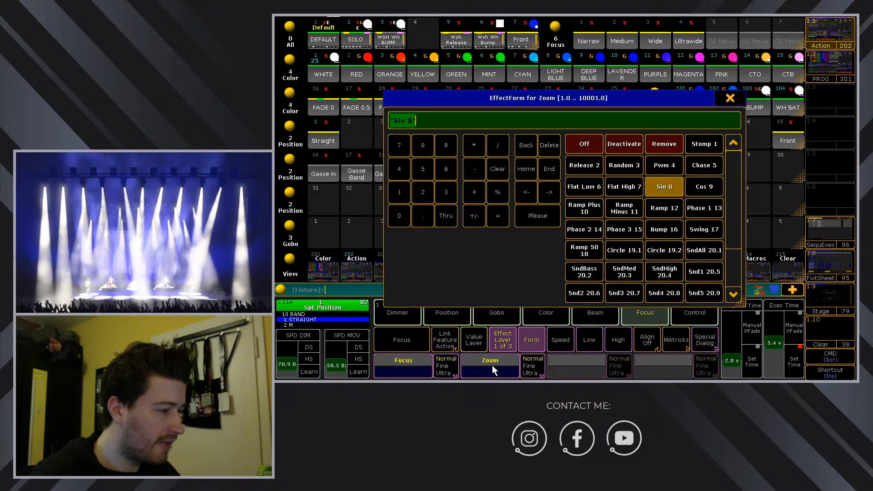
left_click(705, 145)
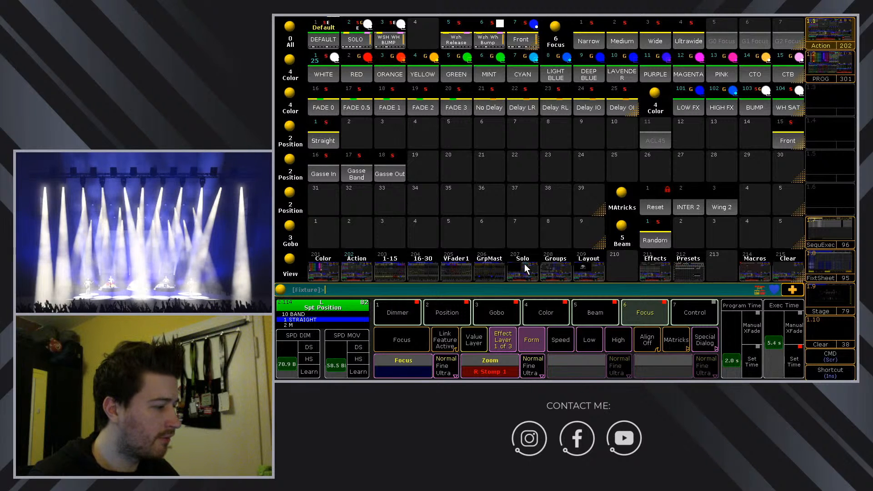
Select the top row of spots in the Spot 2 layout and set their shutter to open.
left_click(578, 269)
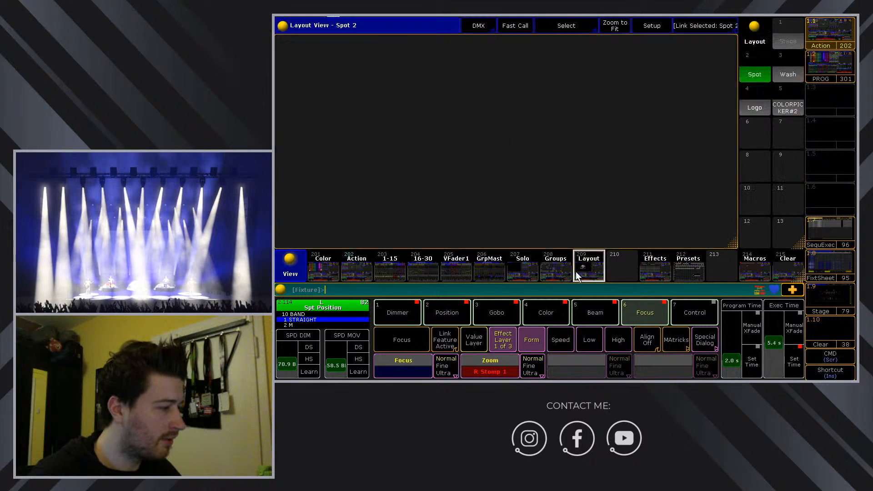
left_click_drag(345, 51, 657, 66)
left_click(595, 307)
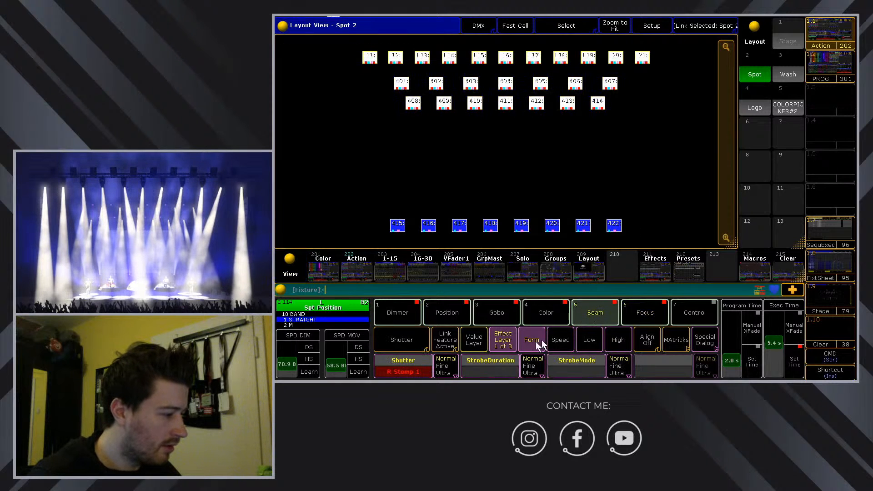
left_click(478, 337)
left_click(416, 369)
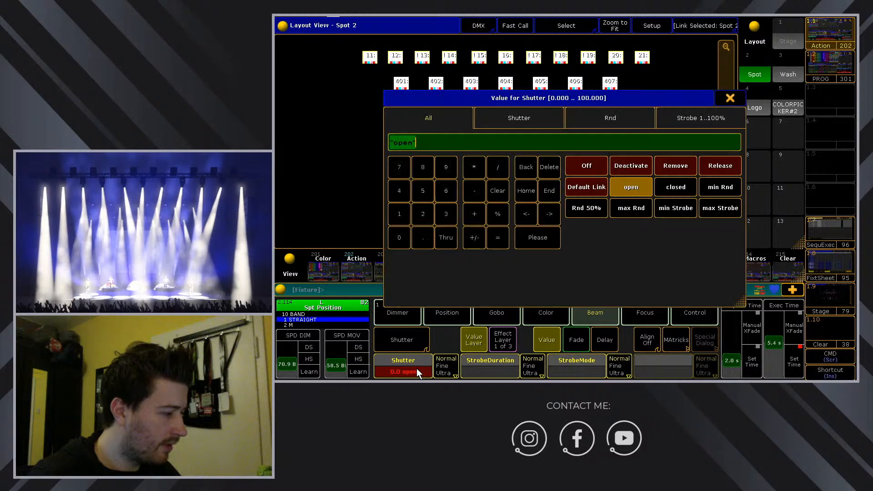
left_click(732, 101)
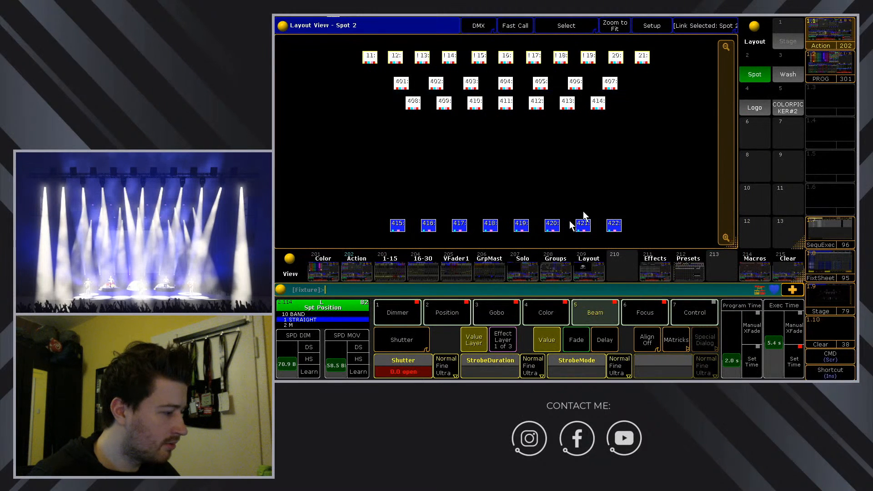
Set the iris to 50, then change it to 65, and return to the preset pools.
left_click(411, 340)
left_click(417, 370)
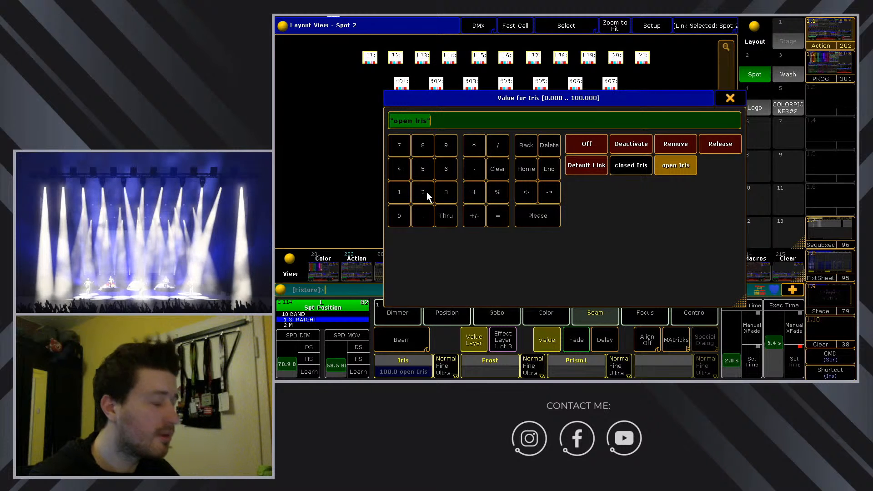
left_click(423, 173)
left_click(399, 216)
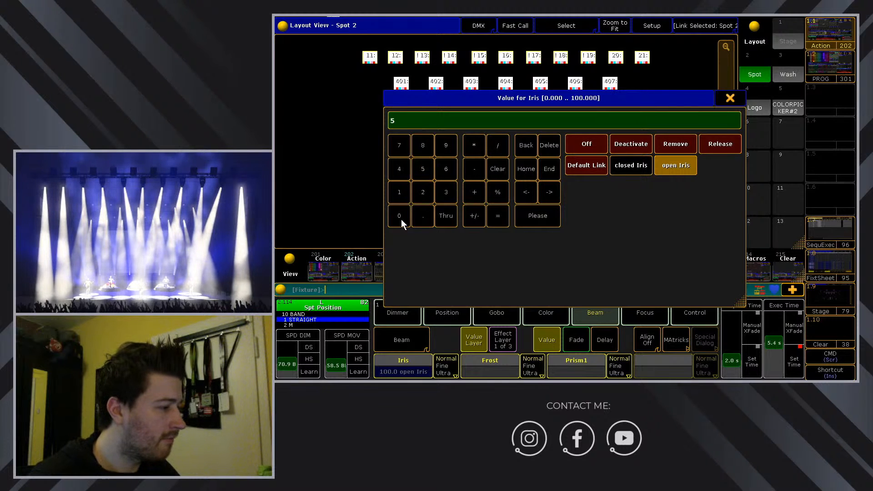
left_click(535, 216)
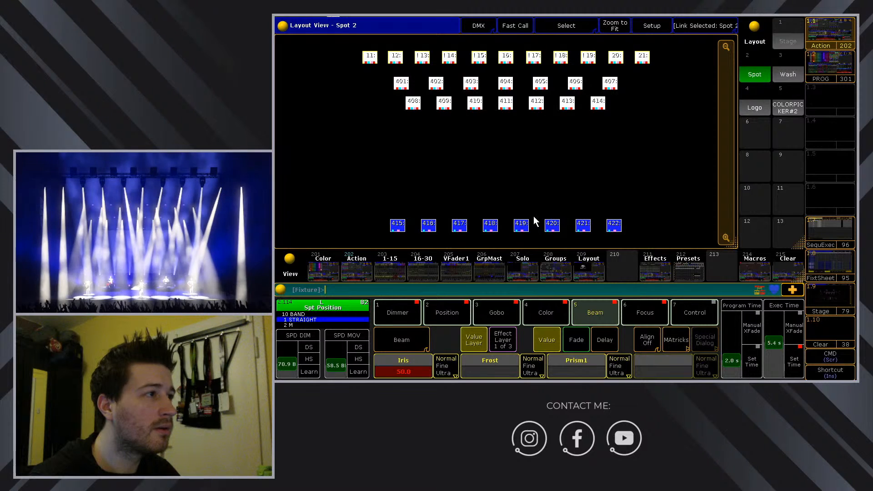
left_click(393, 370)
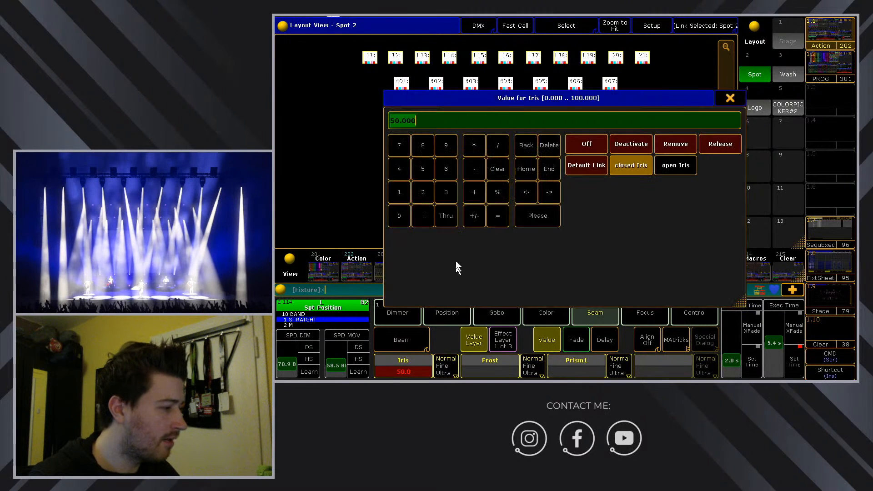
left_click(447, 169)
left_click(426, 173)
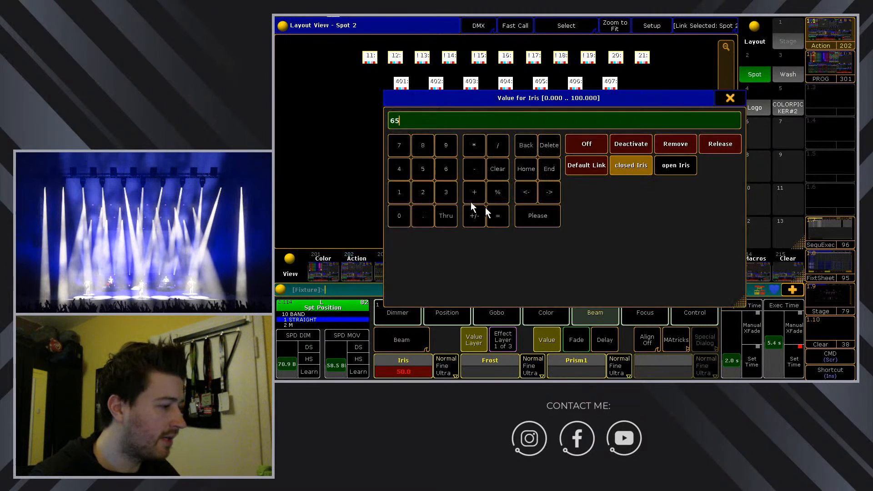
left_click(538, 217)
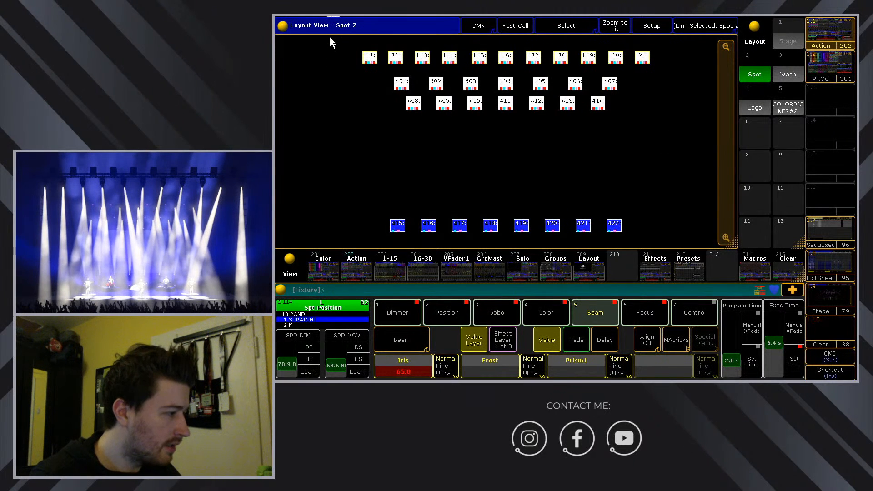
left_click(653, 314)
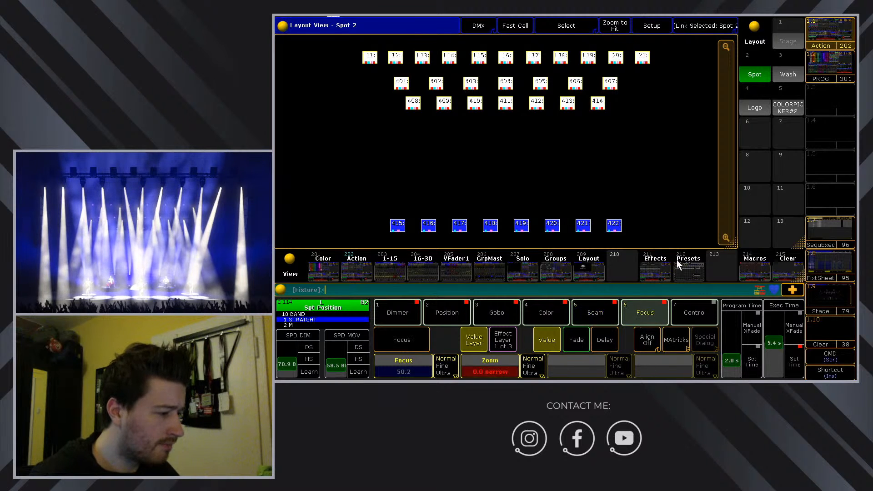
left_click(405, 312)
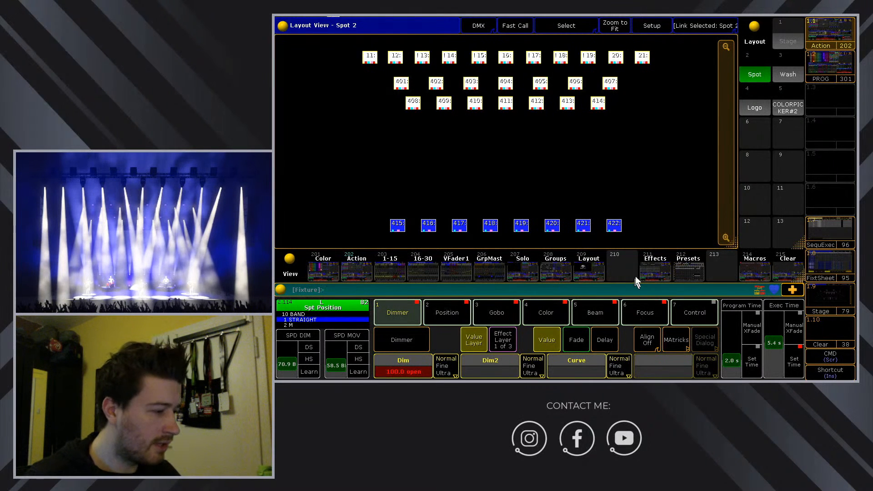
left_click(684, 265)
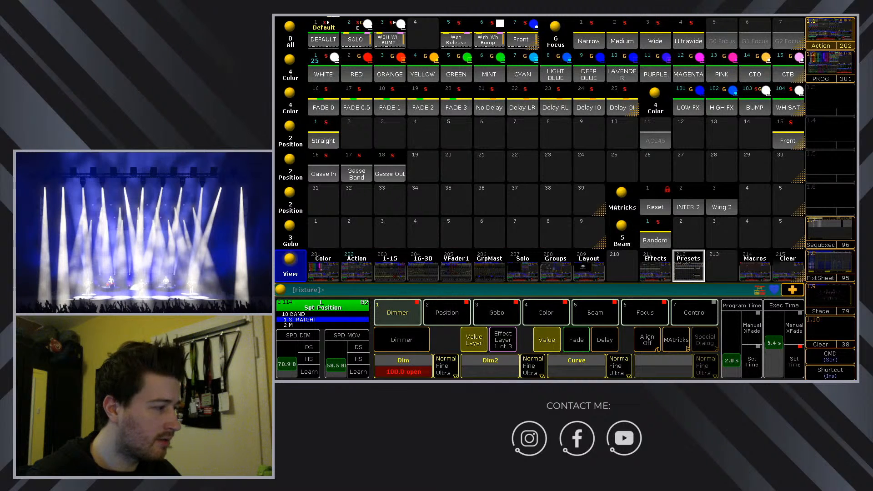
Store the spot look as All preset 4 named 'Stream', then clear the programmer.
left_click(660, 290)
left_click(622, 364)
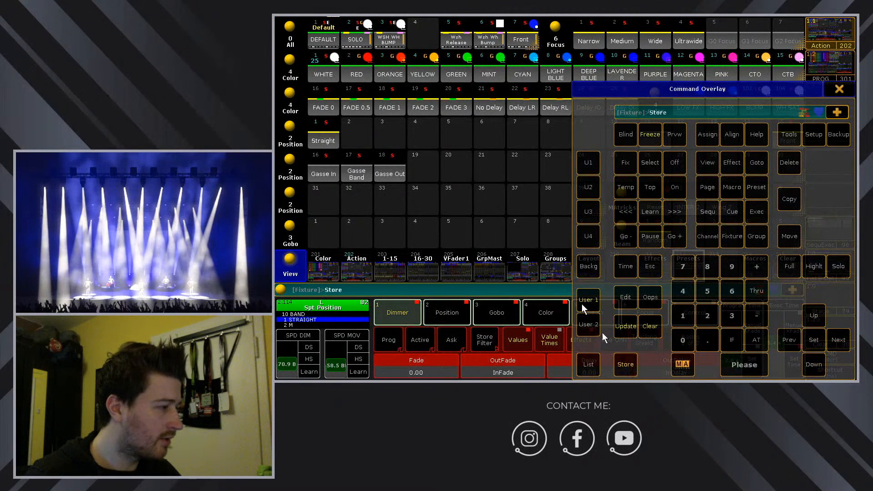
left_click(426, 37)
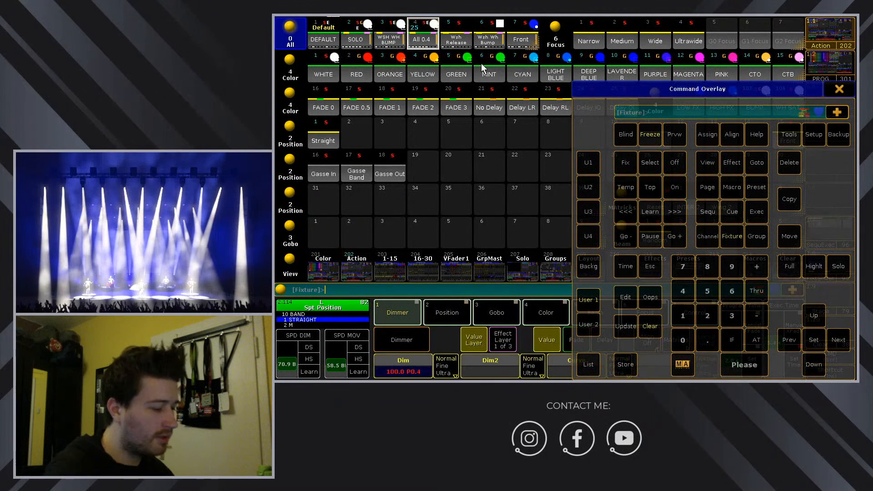
type("S")
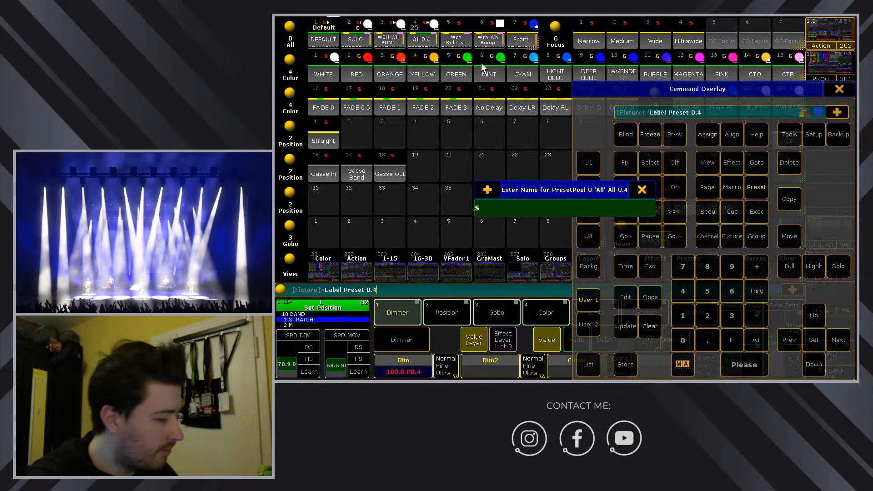
type("tream")
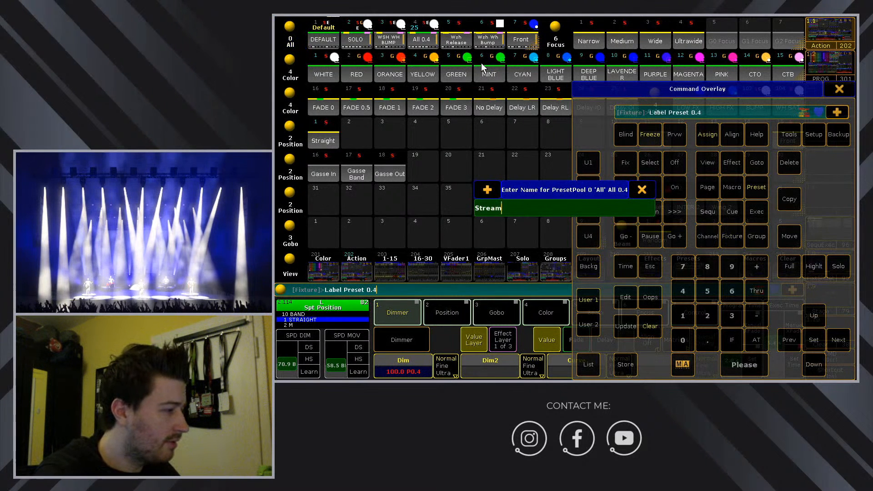
key("Return")
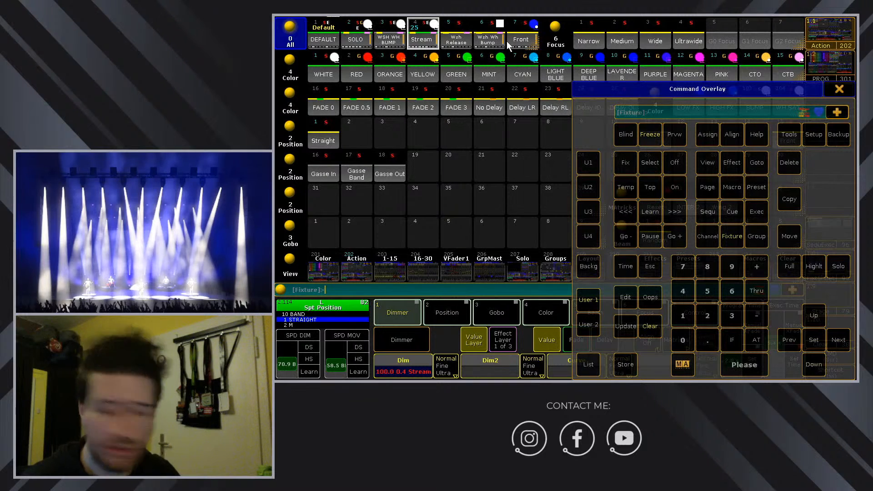
left_click(651, 326)
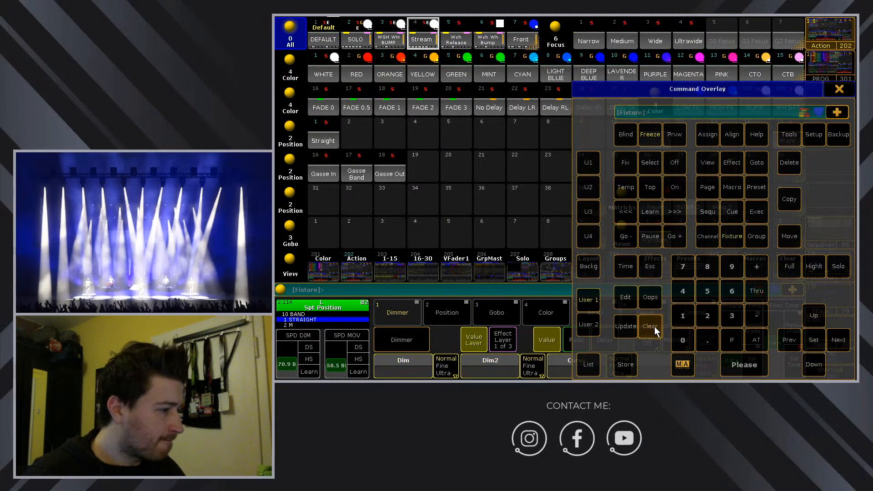
left_click(840, 88)
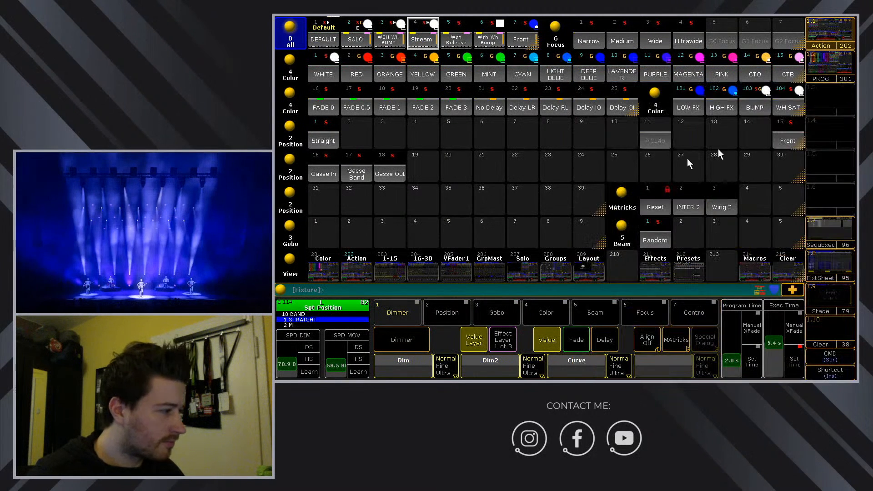
Recall the Stream preset to test it, then clear the programmer.
left_click(426, 39)
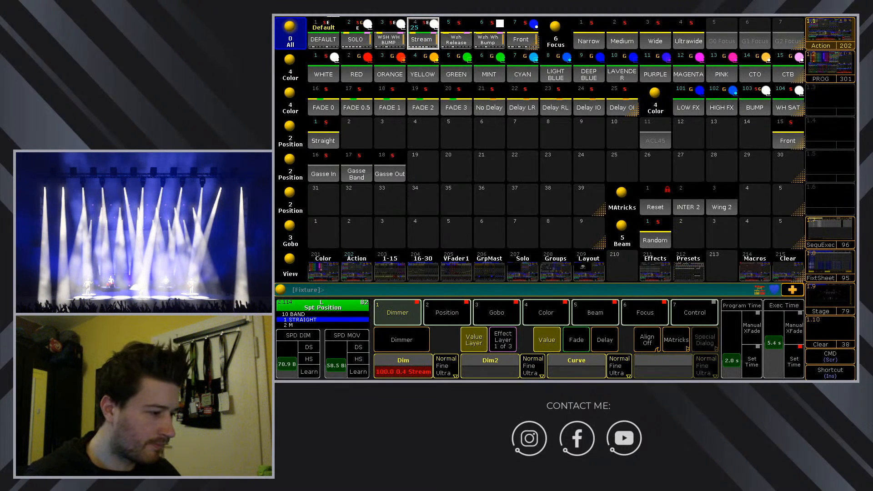
key("Scroll_Lock")
left_click(654, 323)
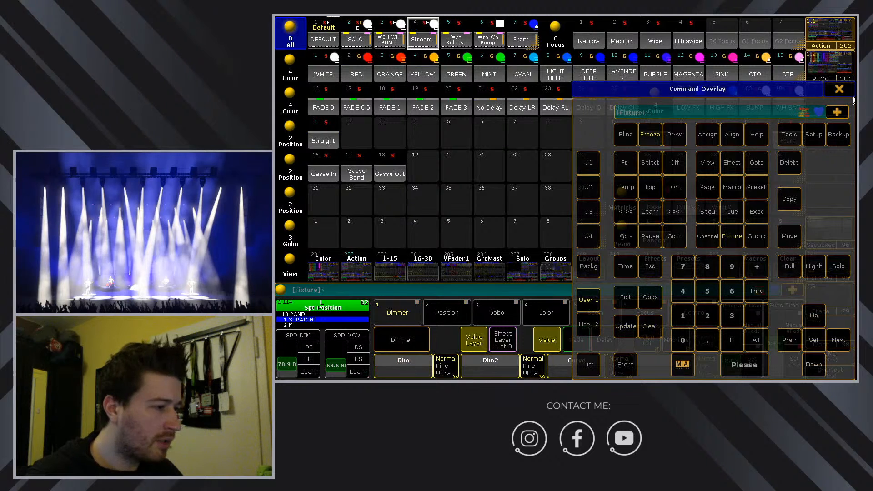
left_click(842, 87)
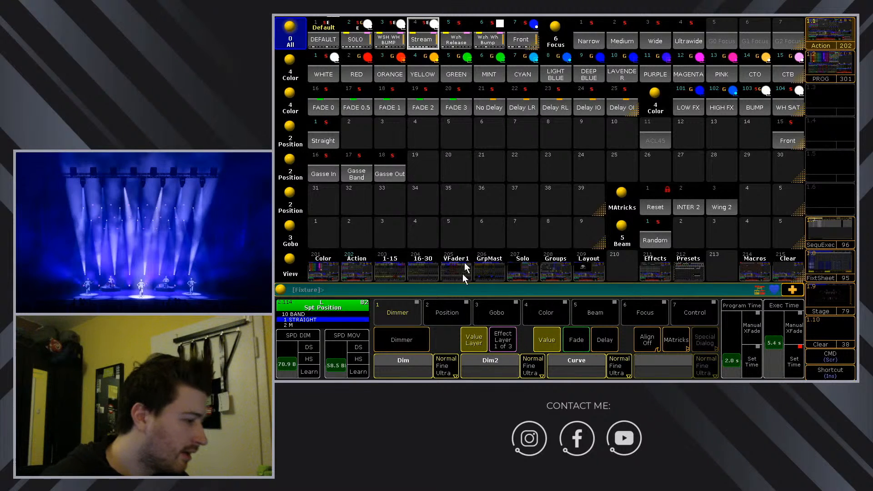
Select a spot in the Spot 2 layout, bring its dimmer to full and apply the Stream preset.
left_click(590, 266)
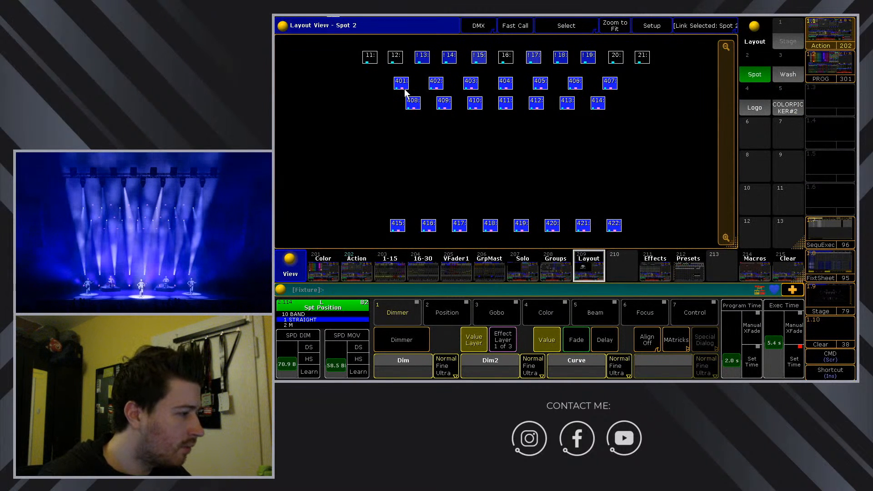
left_click(423, 60)
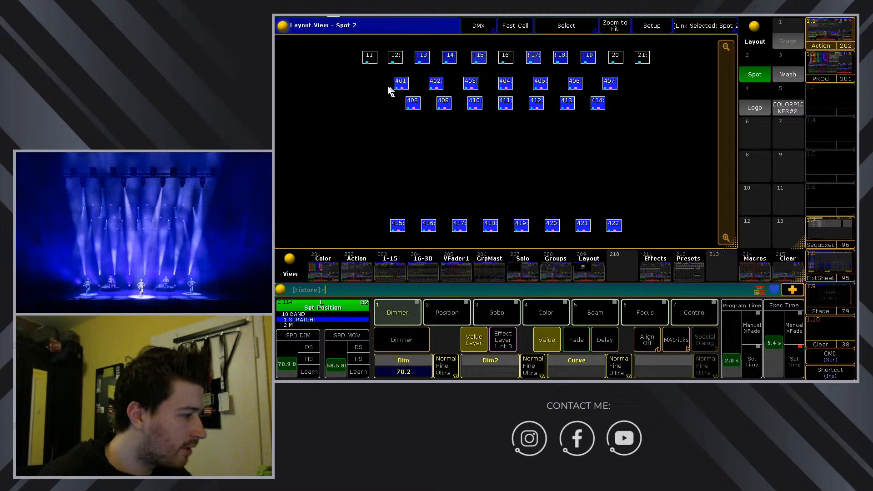
key("f")
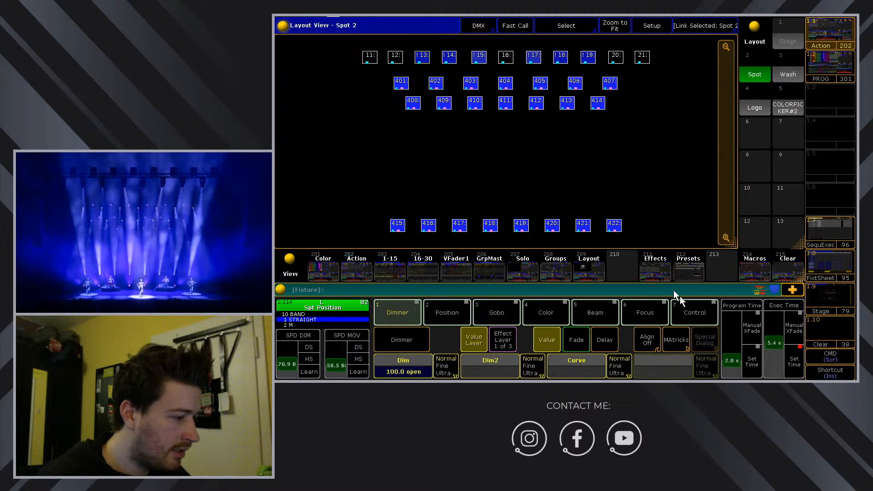
left_click(646, 267)
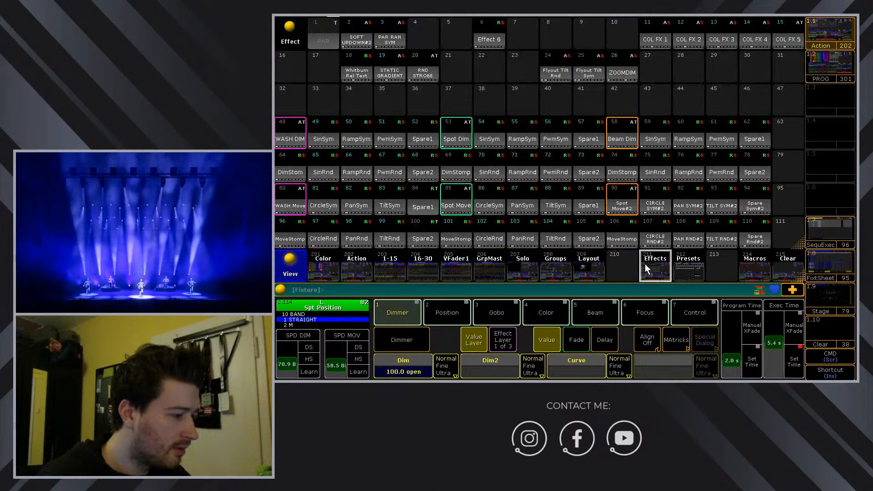
left_click(685, 267)
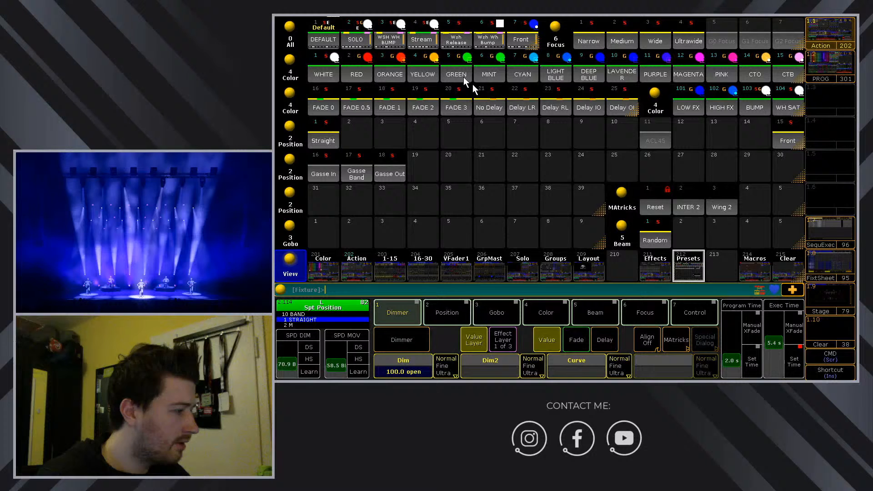
left_click(424, 38)
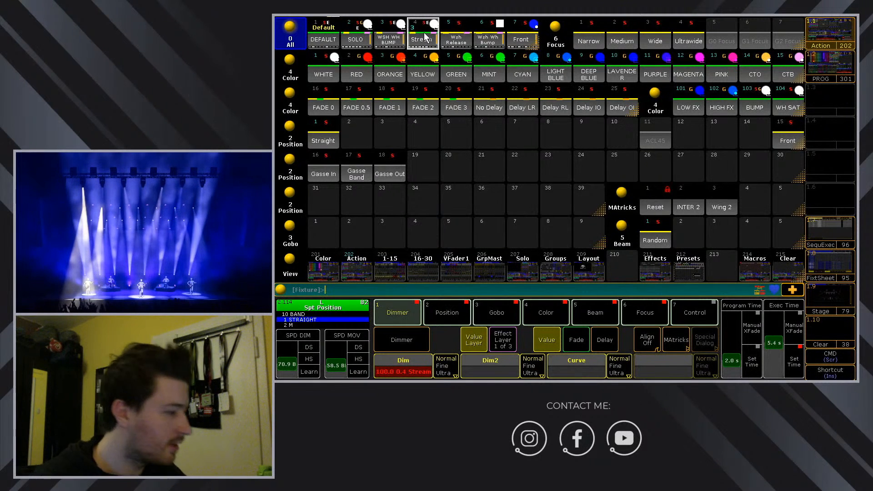
Store cue 2 on the BassSolo executor with Merge, then clear the programmer and close the keypad.
left_click(364, 269)
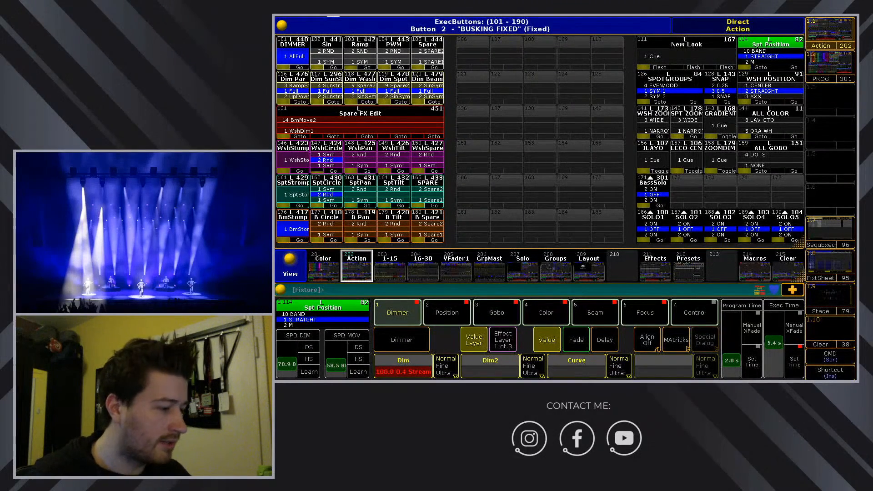
key("F1")
left_click_drag(711, 89, 438, 60)
left_click(346, 329)
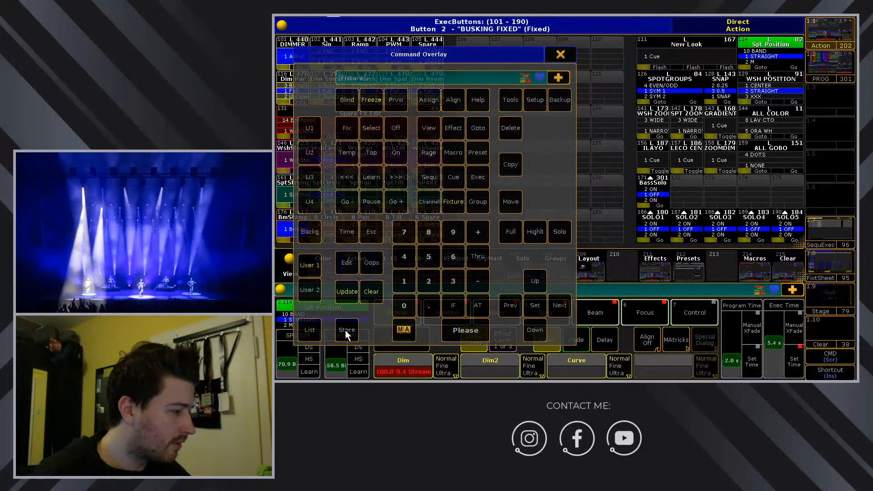
left_click(429, 279)
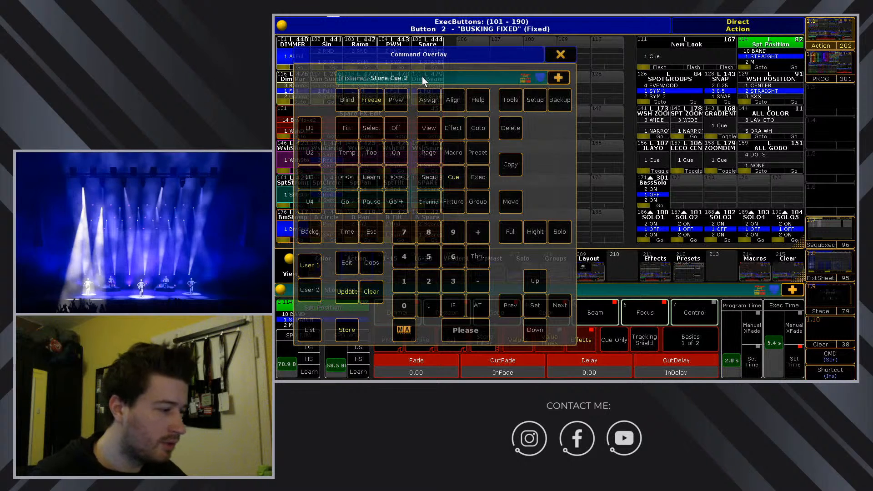
left_click(652, 196)
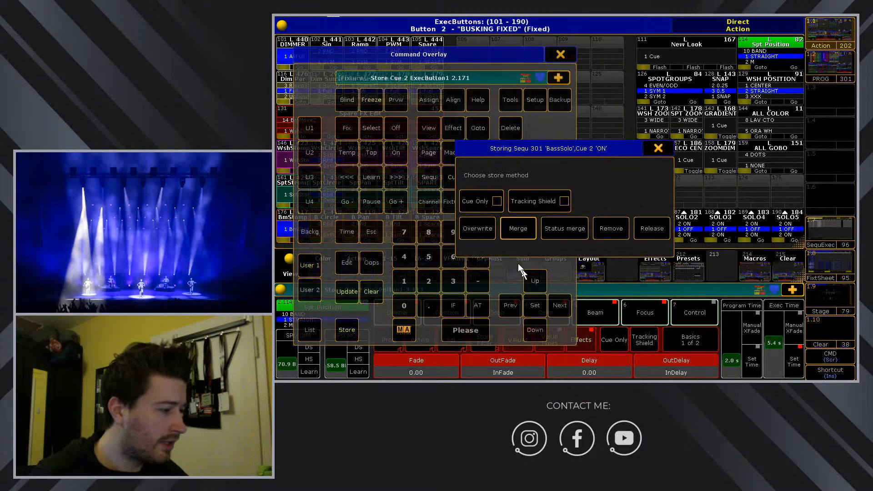
left_click(519, 232)
left_click(372, 292)
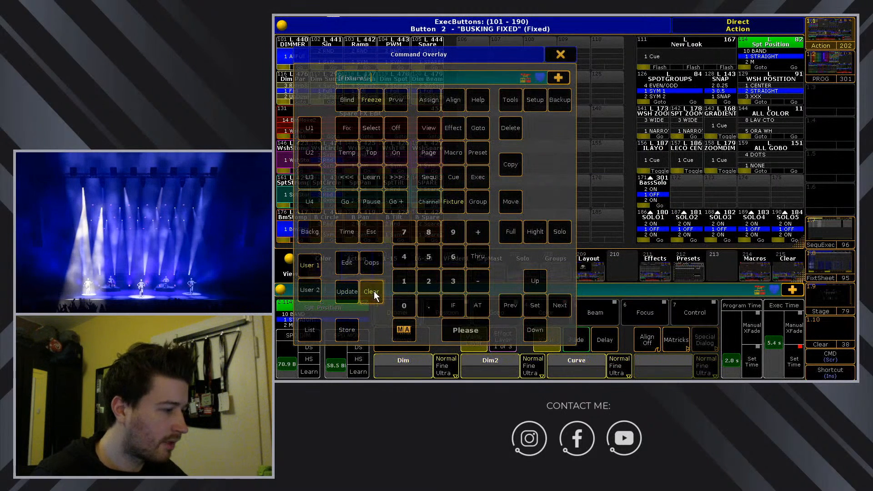
left_click(562, 54)
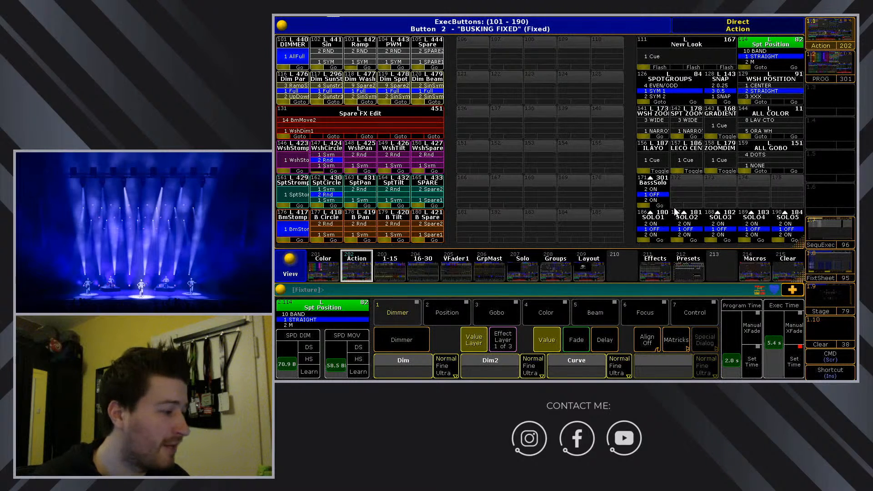
Run BassSolo cue 2 and aim the white spot beam onto the leftmost performer.
left_click(659, 189)
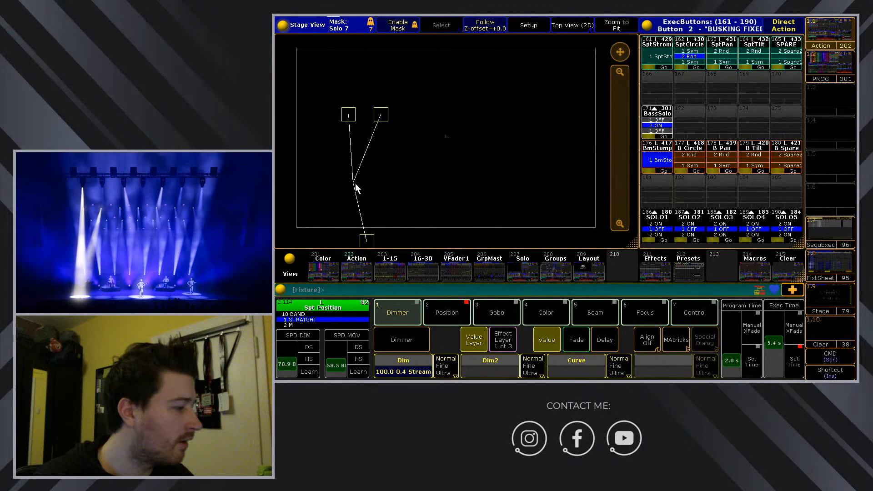
left_click_drag(355, 184, 360, 177)
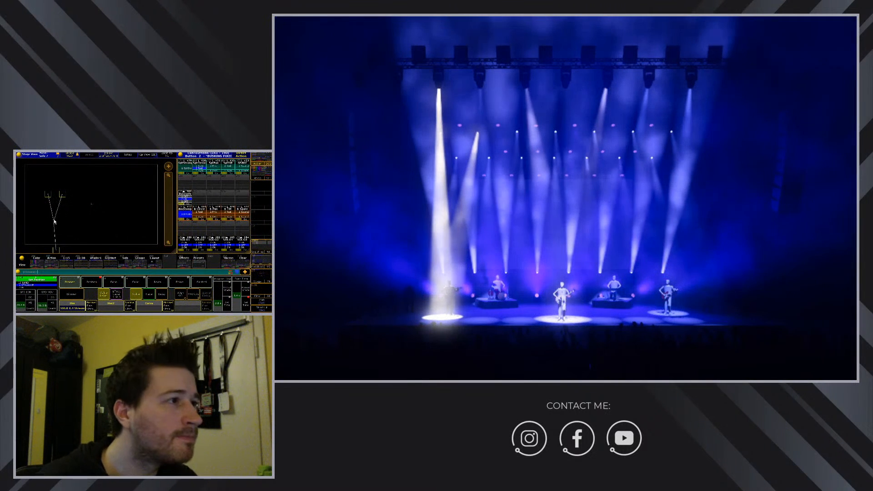
left_click_drag(57, 210, 56, 214)
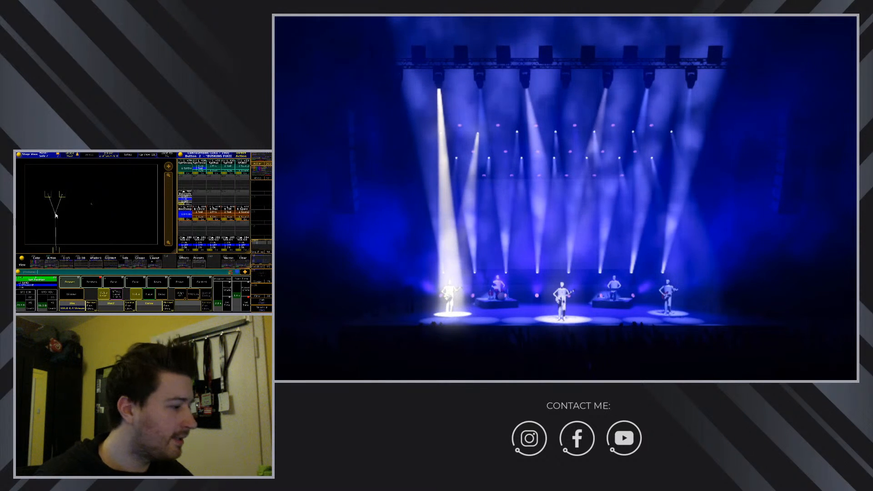
Update the running BassSolo cue with 'Add new content' so it keeps the spot's new aim.
left_click(261, 301)
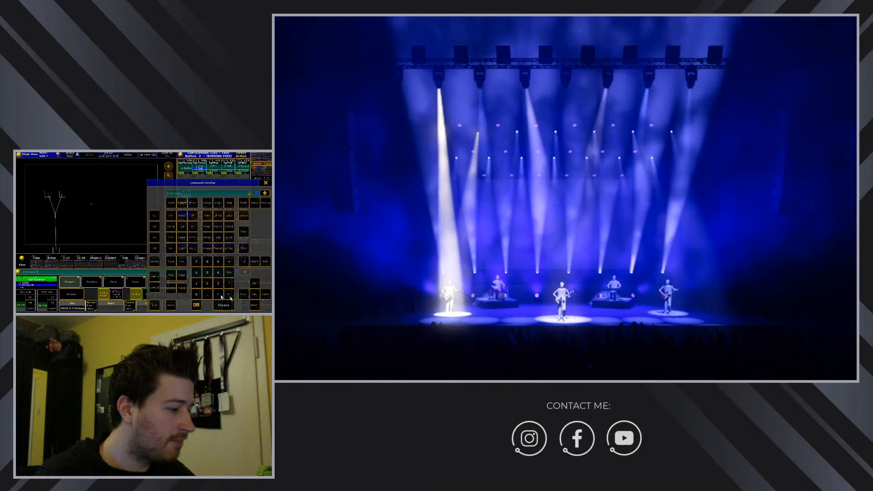
left_click(173, 289)
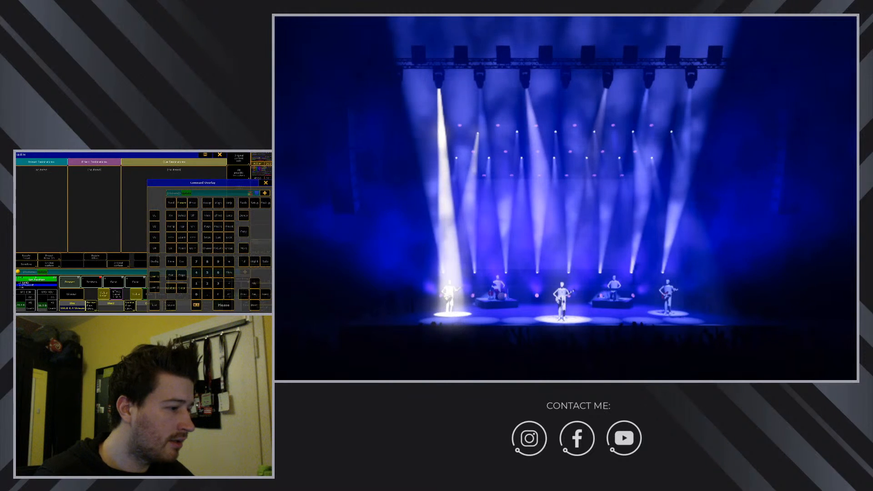
left_click(266, 183)
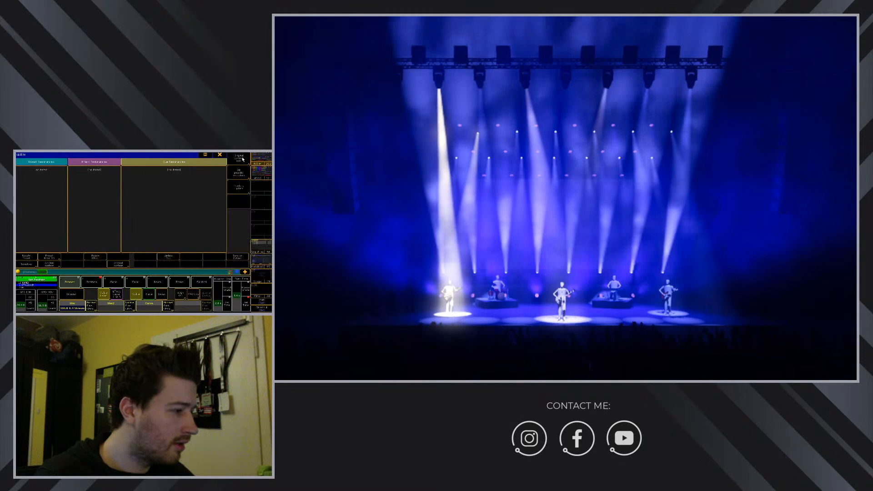
left_click(243, 159)
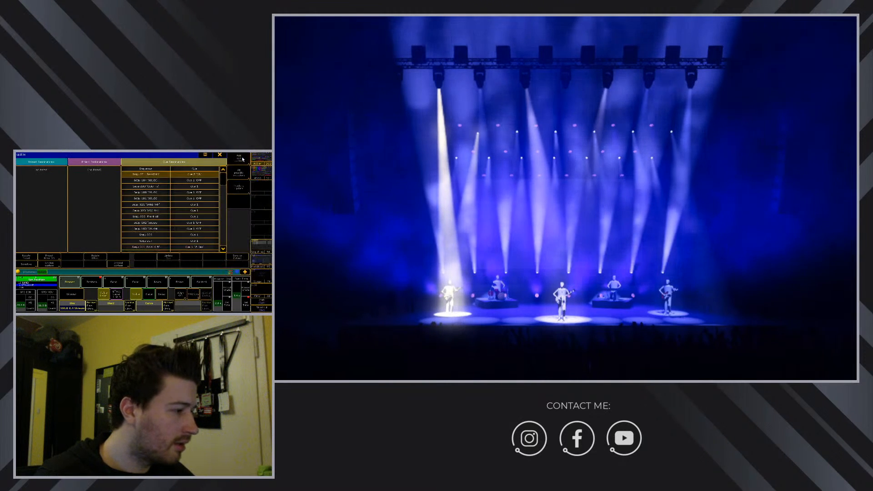
left_click(173, 259)
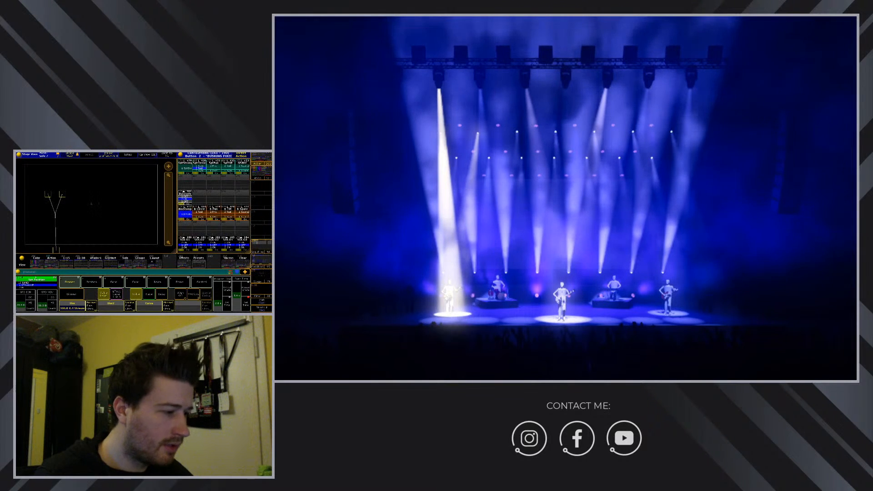
Turn off BassSolo and raise FX Master on the 1-15 fader page to bring in the moving beam effects.
left_click(186, 199)
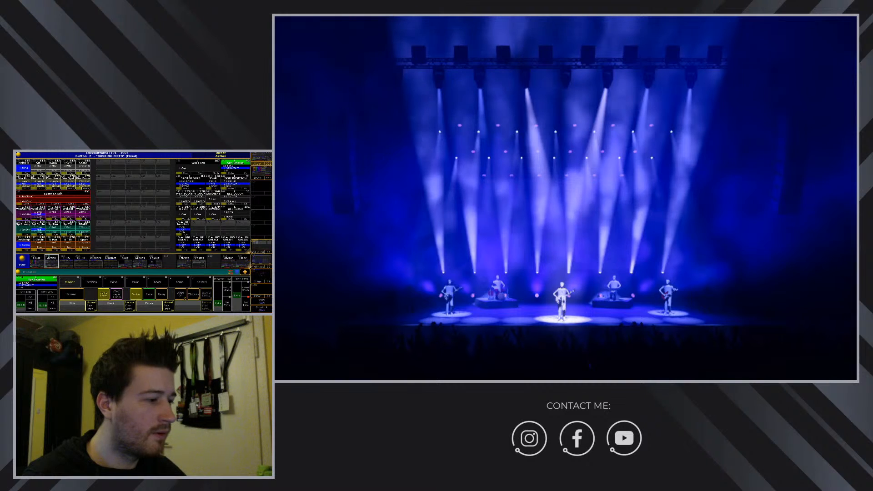
left_click(66, 261)
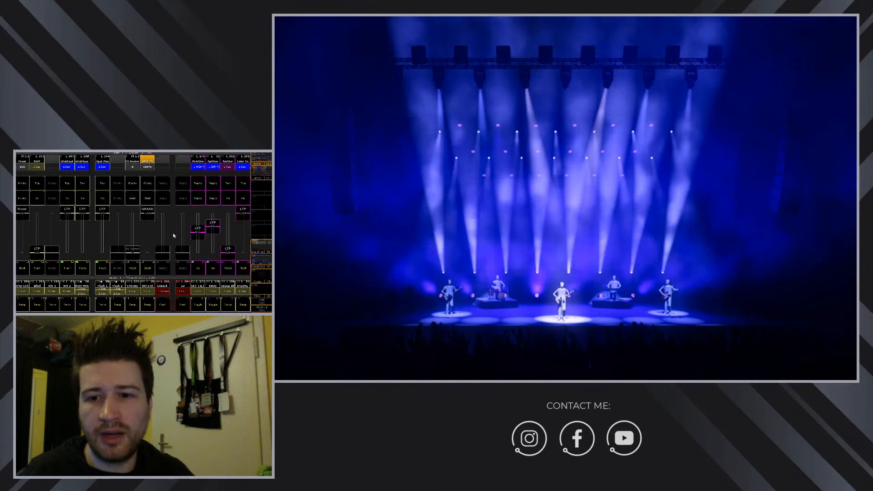
left_click(132, 251)
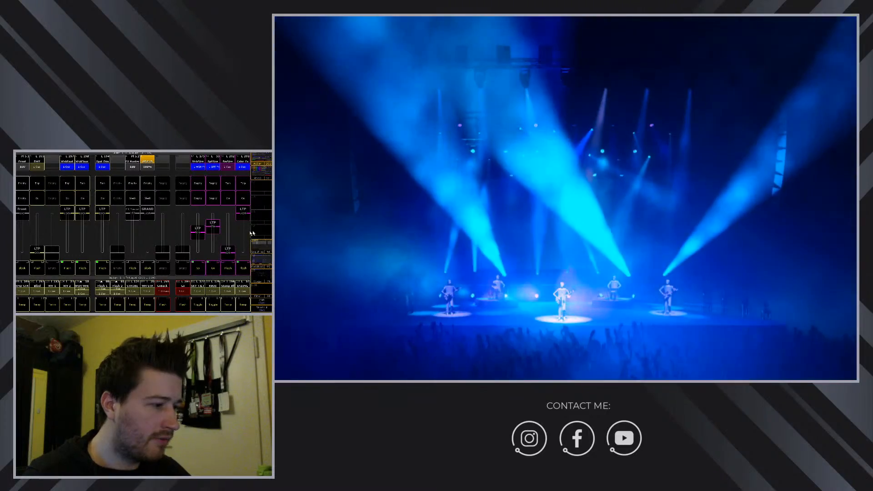
Restart BassSolo from the busking page and drag the white spot beside the leftmost performer.
left_click(261, 158)
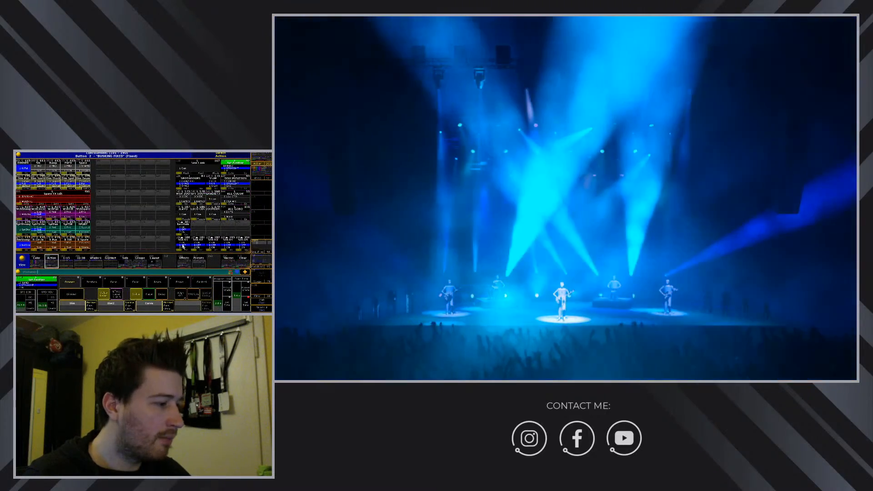
left_click(183, 229)
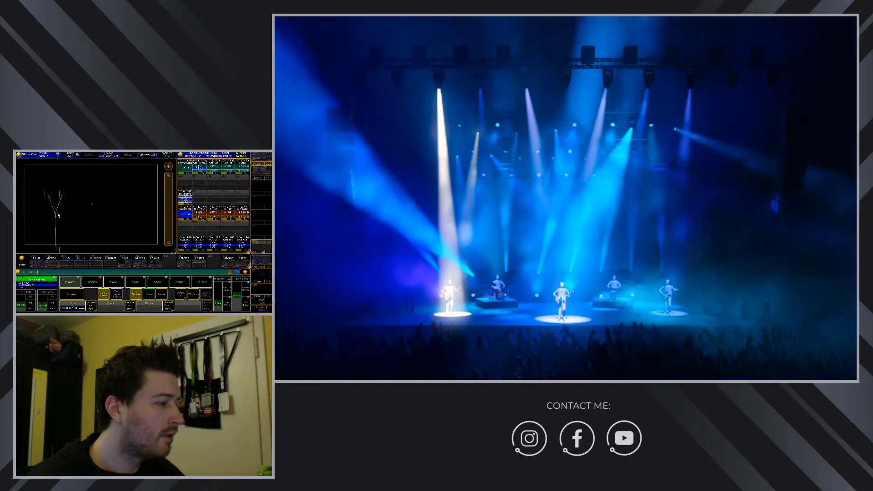
mouse_move(57, 213)
left_mouse_down()
mouse_move(102, 215)
mouse_move(44, 219)
mouse_move(45, 210)
mouse_move(57, 203)
mouse_move(63, 220)
left_mouse_up()
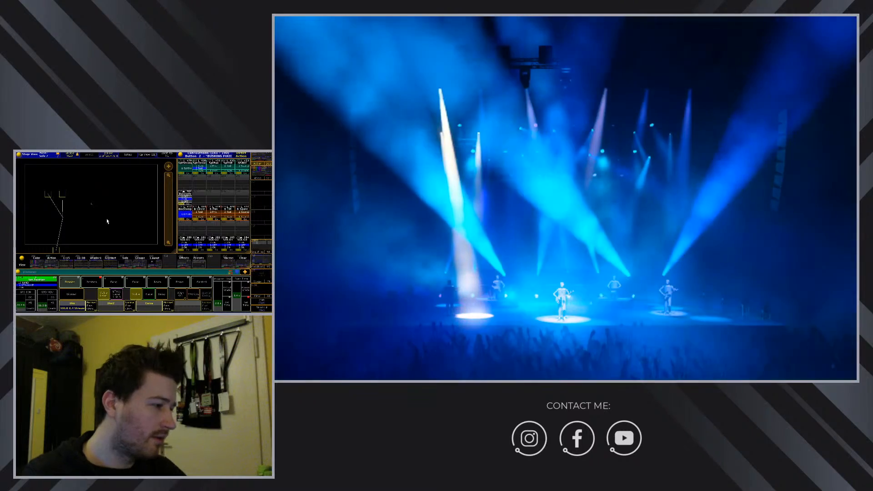